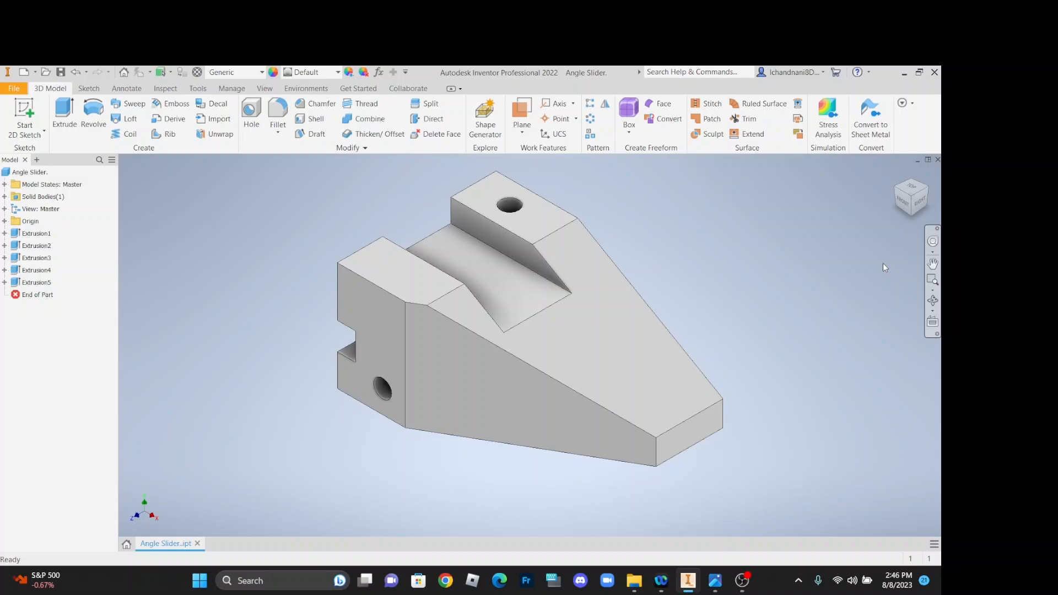
View the Angle Slider reference drawing in Photos, return to Inventor and close the open Angle Slider.ipt part
{"action": "left_click", "coordinate": [713, 584]}
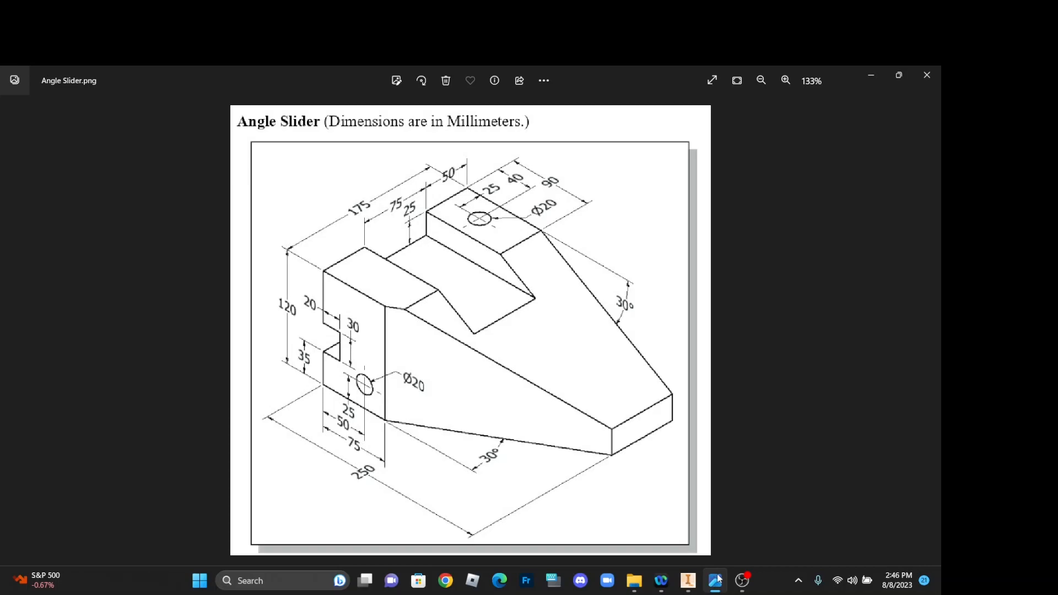
{"action": "left_click", "coordinate": [688, 580]}
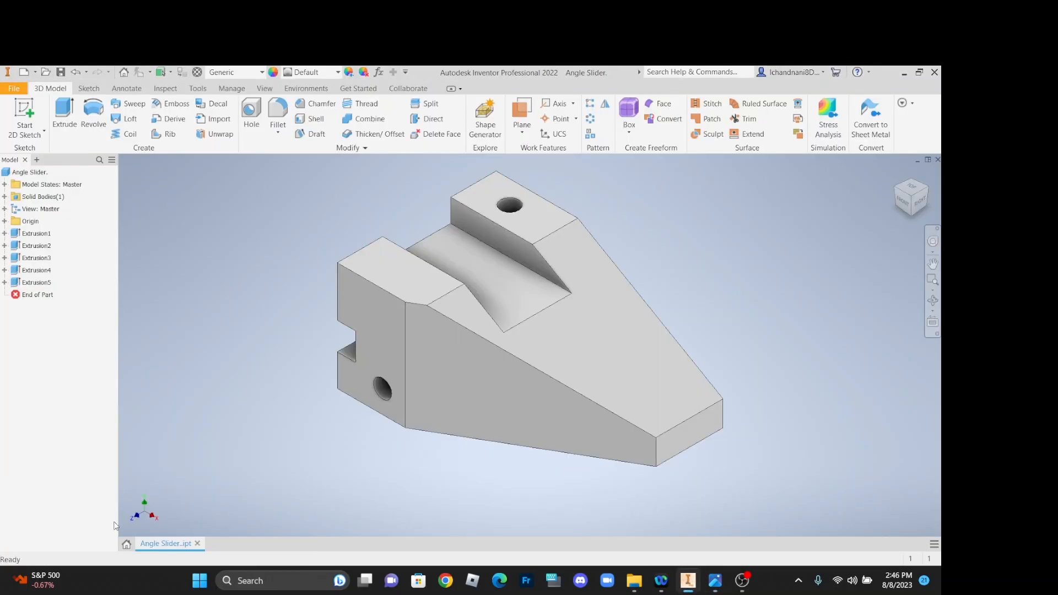
{"action": "left_click", "coordinate": [198, 544]}
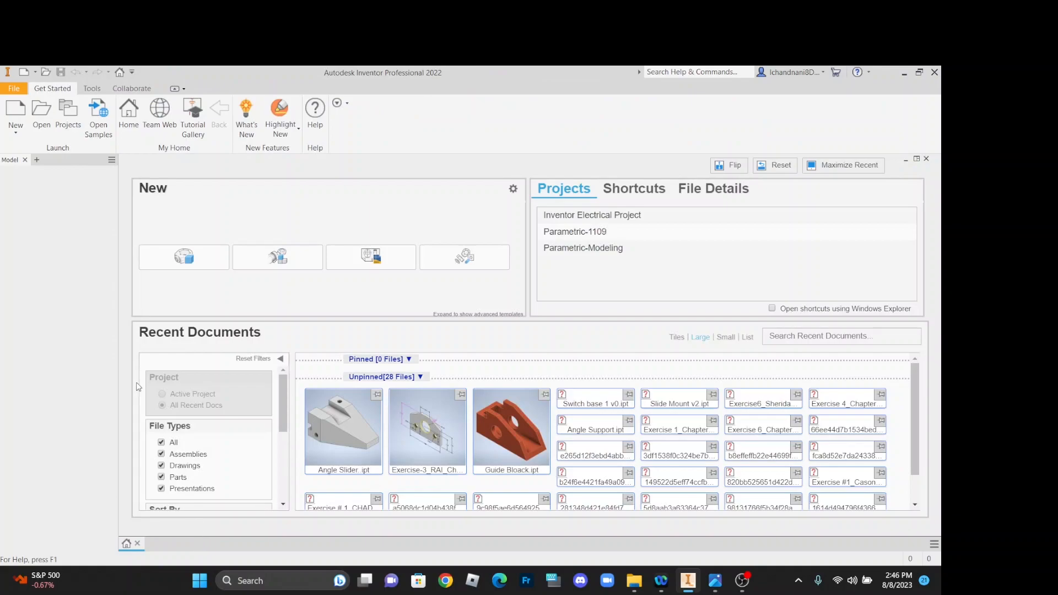
Create a new part file from the metric Standard (mm).ipt template
{"action": "left_click", "coordinate": [12, 118]}
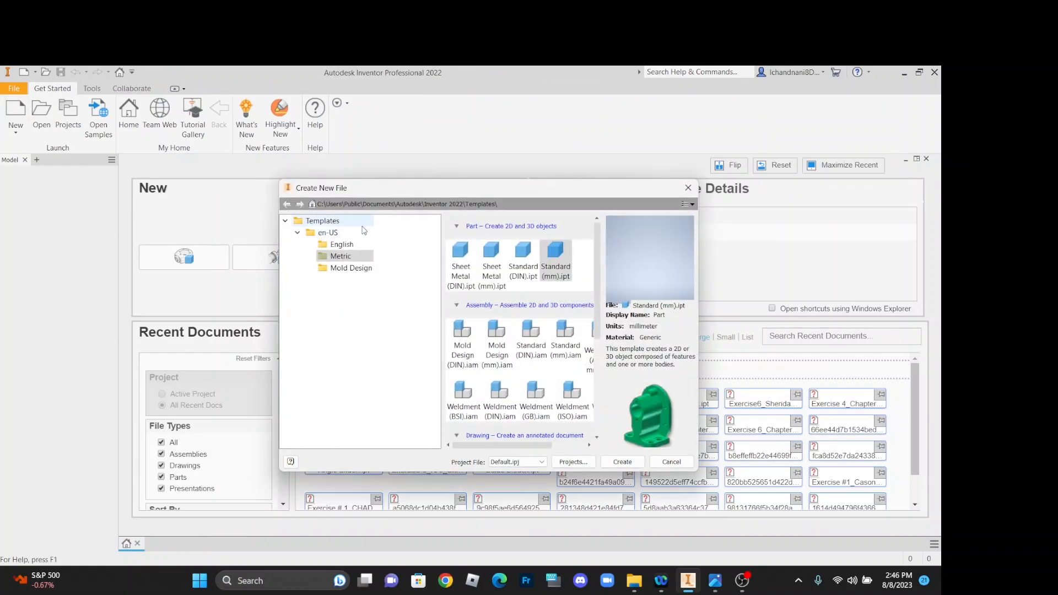
{"action": "left_click", "coordinate": [350, 259]}
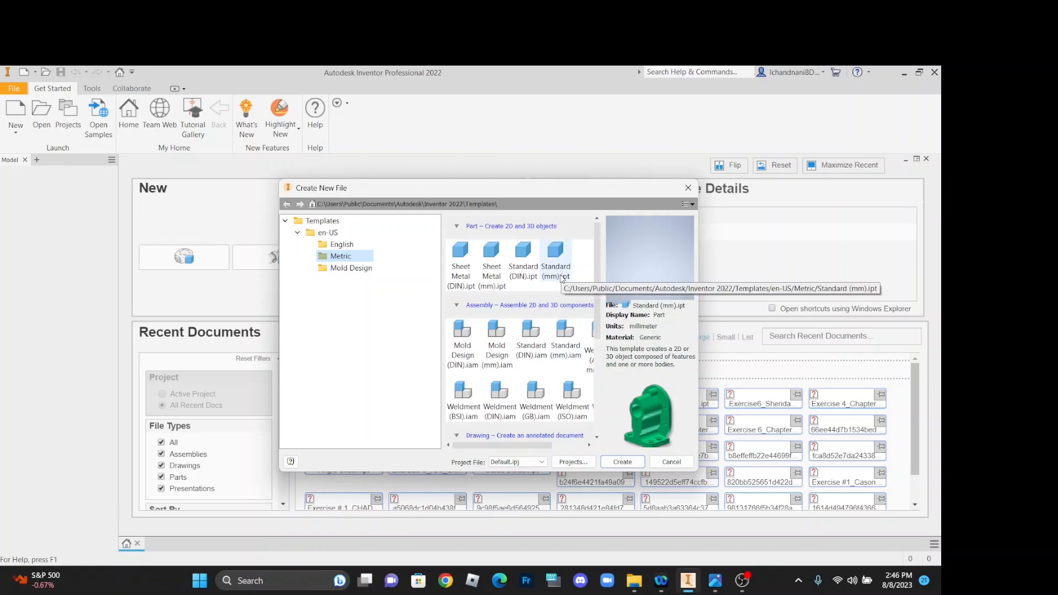
{"action": "left_click", "coordinate": [618, 463]}
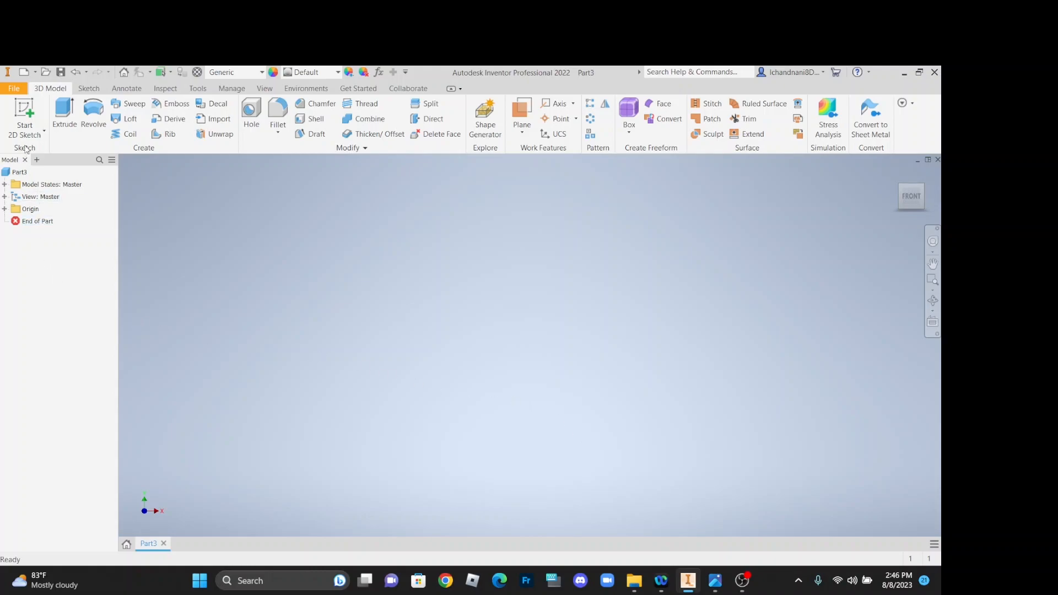
Start a 2D sketch on the vertical XY (front) origin plane
{"action": "left_click", "coordinate": [90, 88]}
{"action": "left_click", "coordinate": [25, 135]}
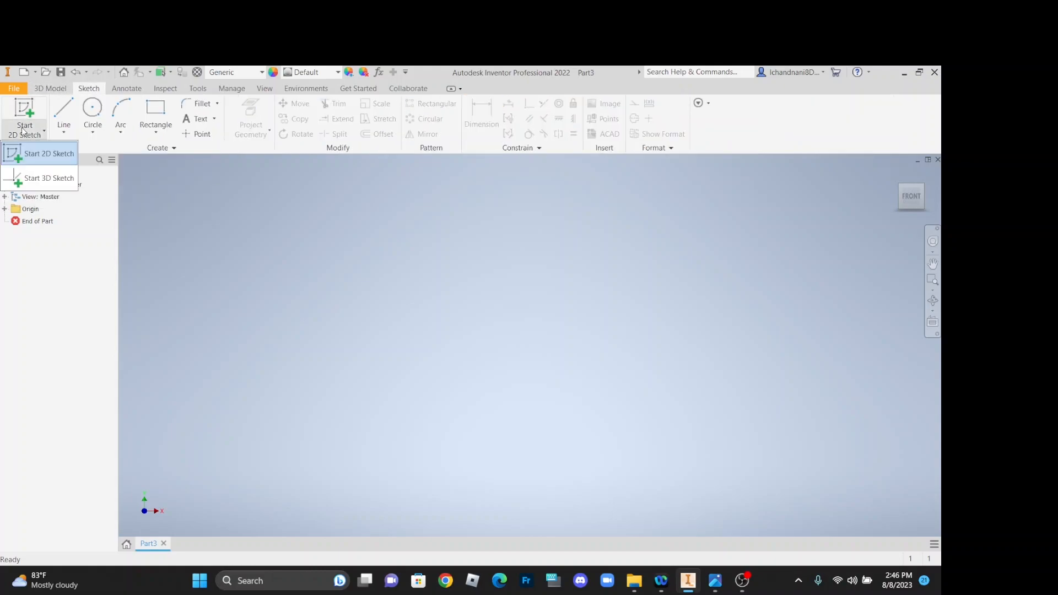
{"action": "left_click", "coordinate": [41, 155]}
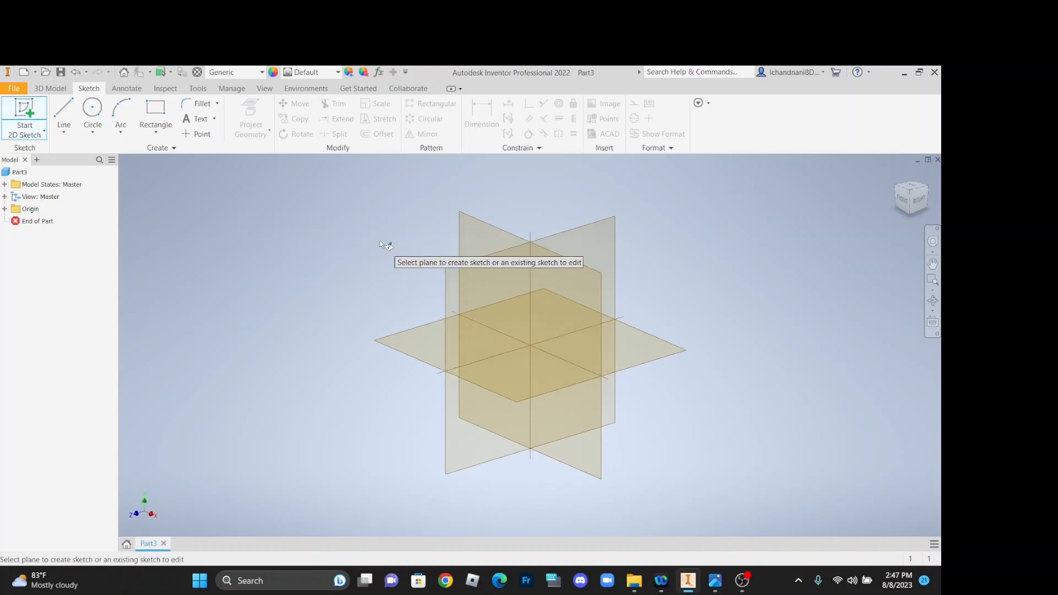
{"action": "left_click", "coordinate": [459, 226]}
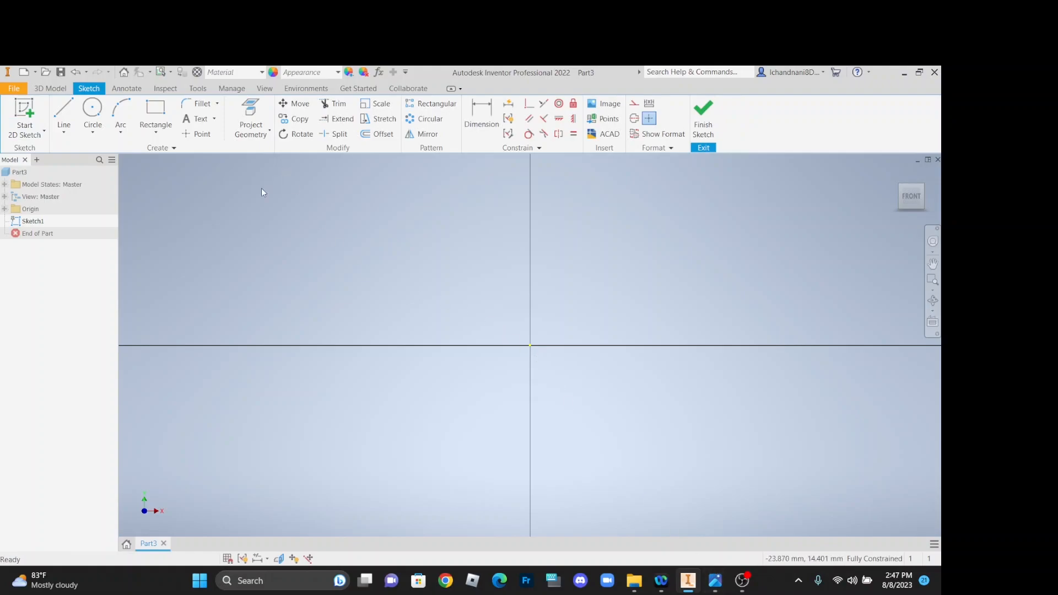
Sketch a closed rectangular outline about 26 by 13 mm from the origin, with a rectangular notch about 4.4 mm deep in its left edge
{"action": "left_click", "coordinate": [64, 131]}
{"action": "left_click", "coordinate": [63, 154]}
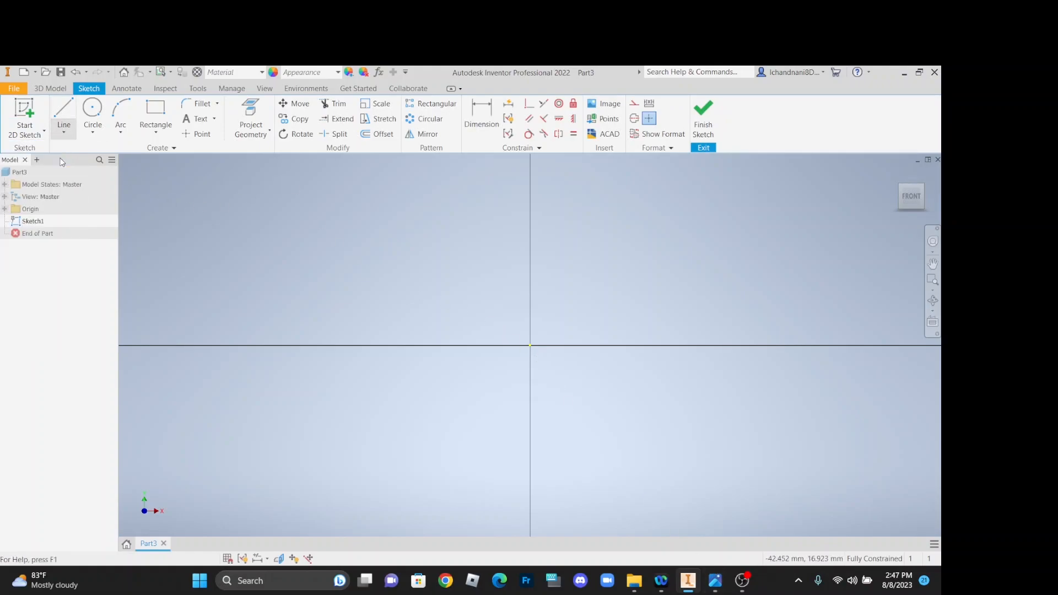
{"action": "left_click", "coordinate": [530, 345]}
{"action": "left_click", "coordinate": [819, 345]}
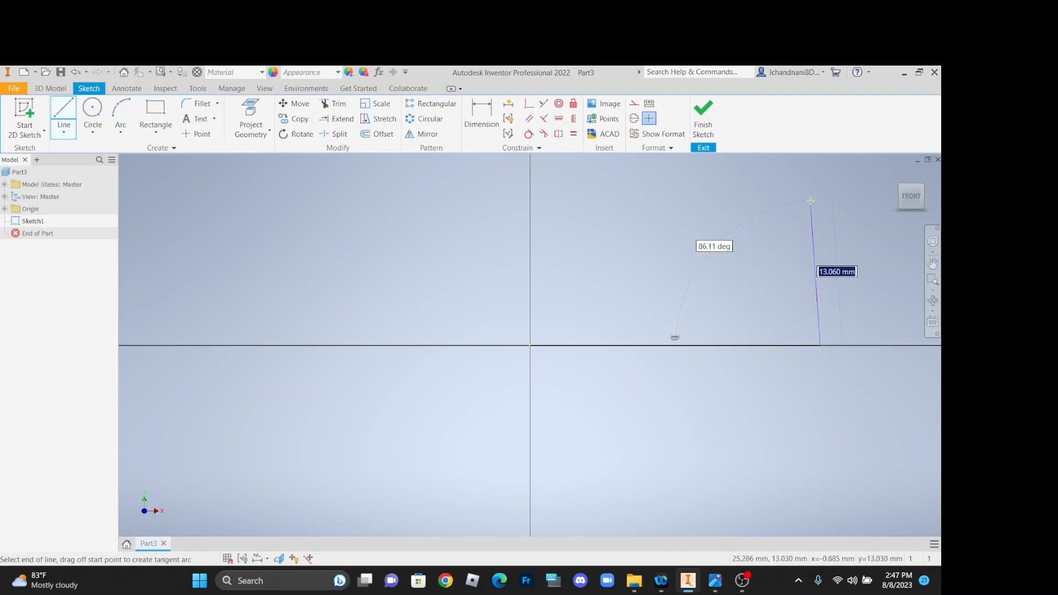
{"action": "left_click", "coordinate": [818, 197]}
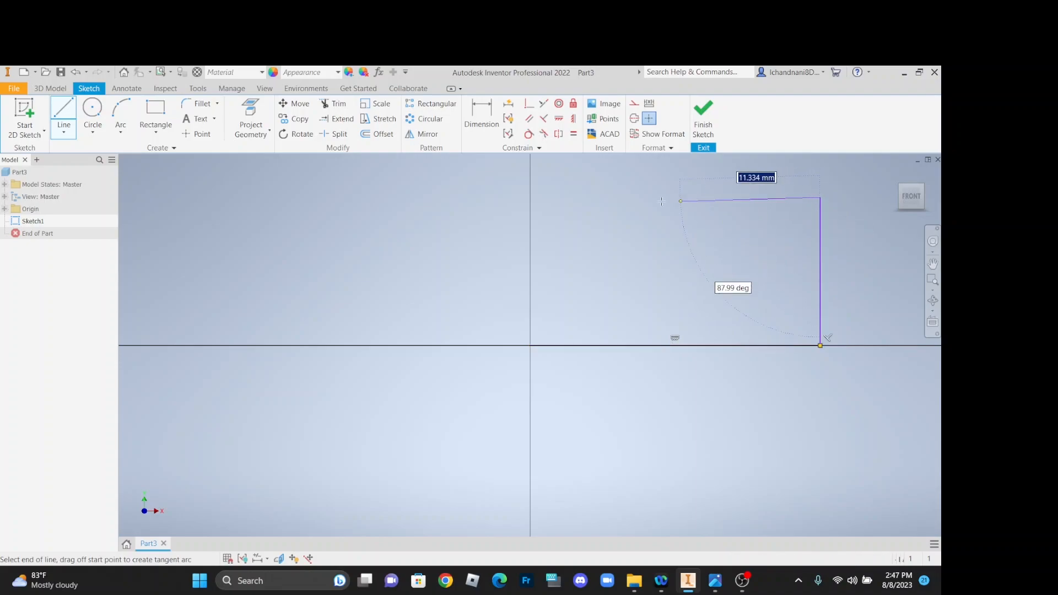
{"action": "left_click", "coordinate": [530, 197]}
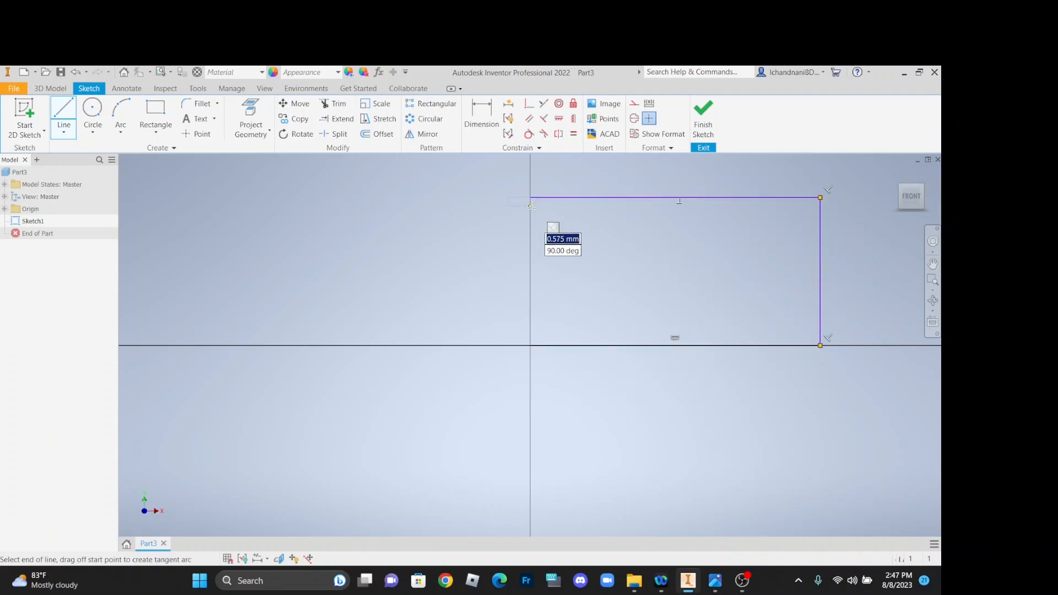
{"action": "left_click", "coordinate": [530, 262]}
{"action": "left_click", "coordinate": [578, 263]}
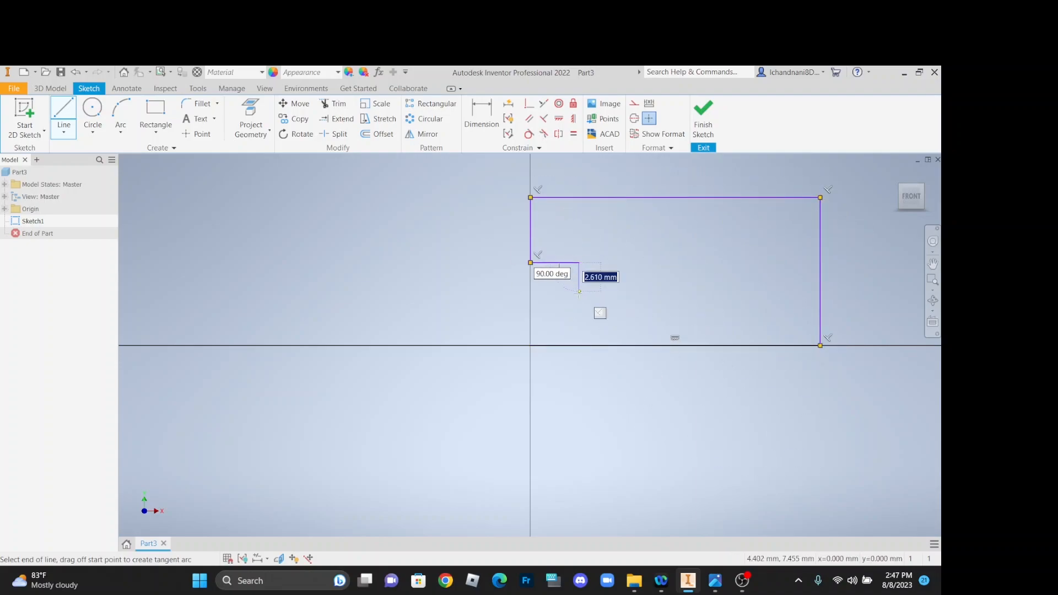
{"action": "left_click", "coordinate": [579, 304]}
{"action": "left_click", "coordinate": [530, 303]}
{"action": "left_click", "coordinate": [530, 345]}
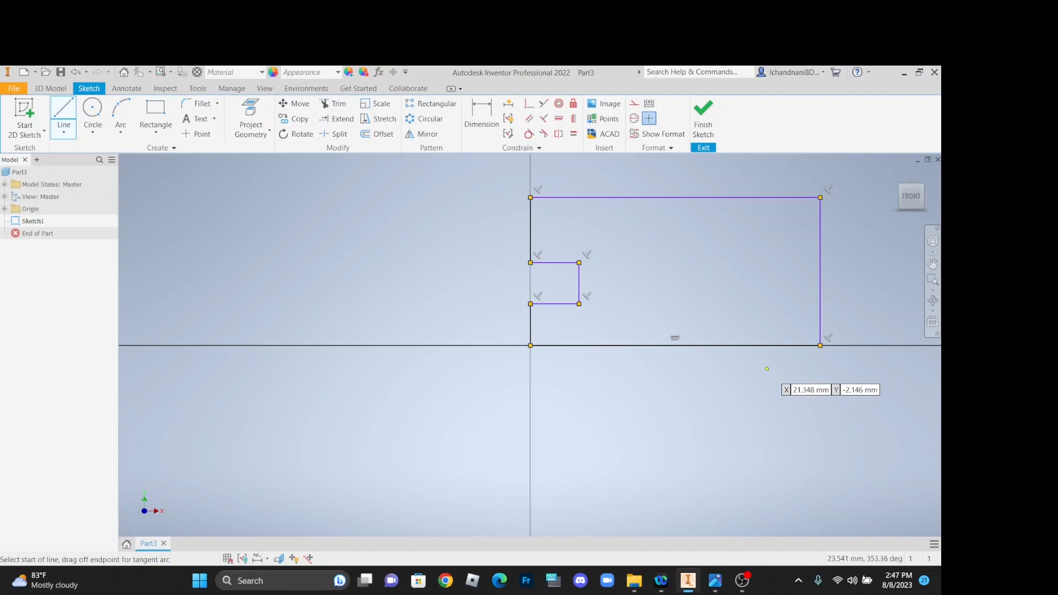
Check the Angle Slider drawing in Photos, return to Inventor and dimension the notch's depth as 20 mm on its lower edge
{"action": "left_click", "coordinate": [713, 584]}
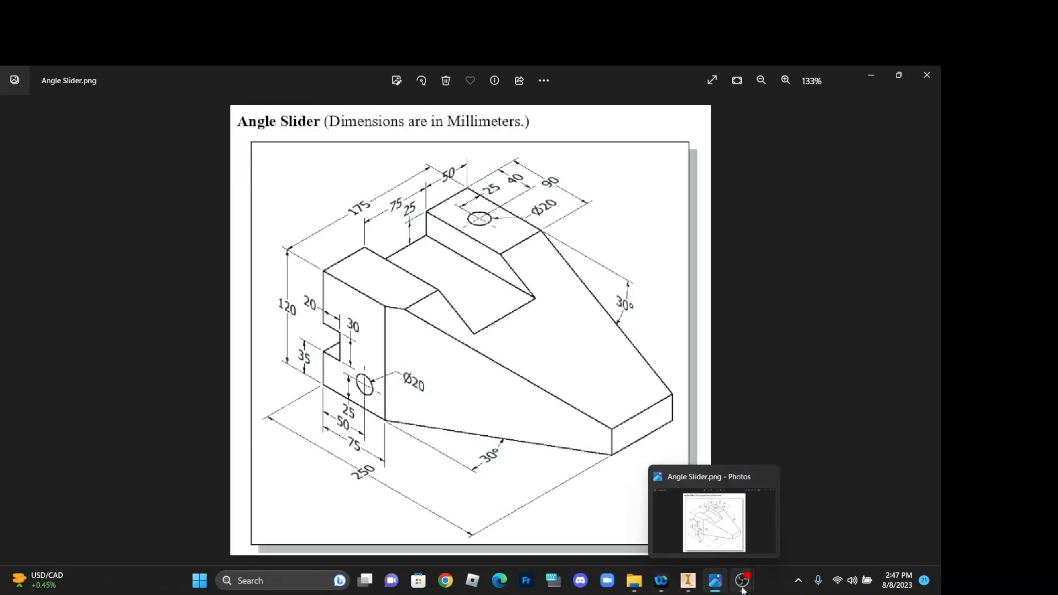
{"action": "left_click", "coordinate": [692, 587]}
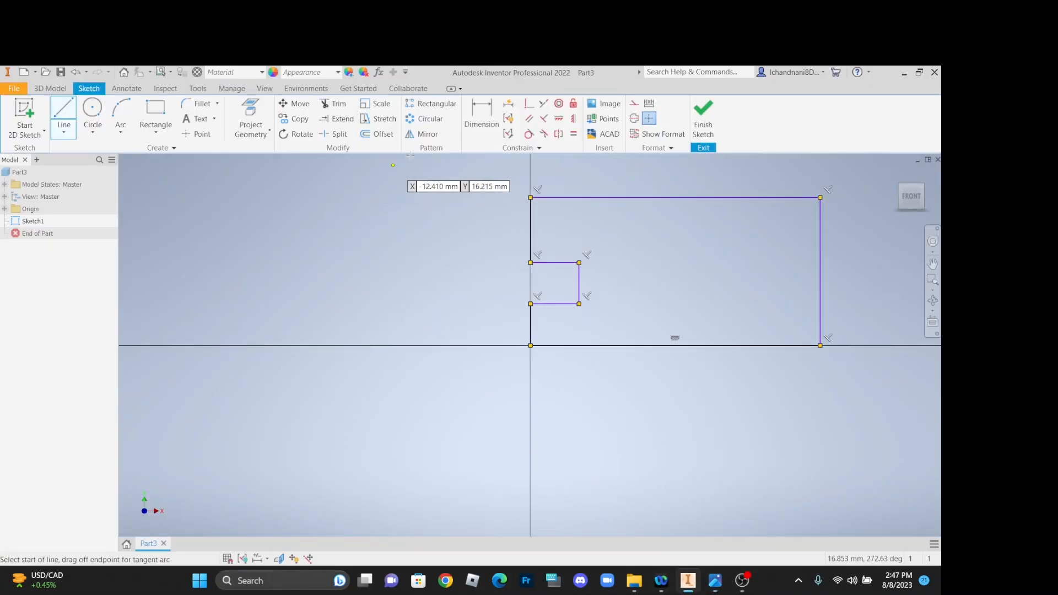
{"action": "left_click", "coordinate": [483, 119]}
{"action": "left_click", "coordinate": [551, 304]}
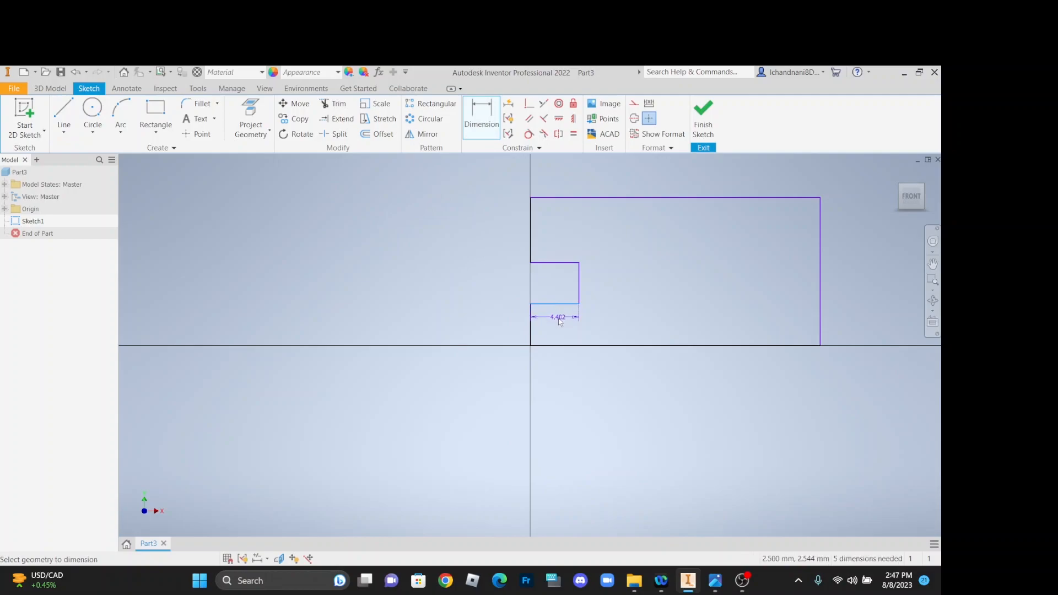
{"action": "left_click", "coordinate": [560, 325]}
{"action": "type", "text": "2"}
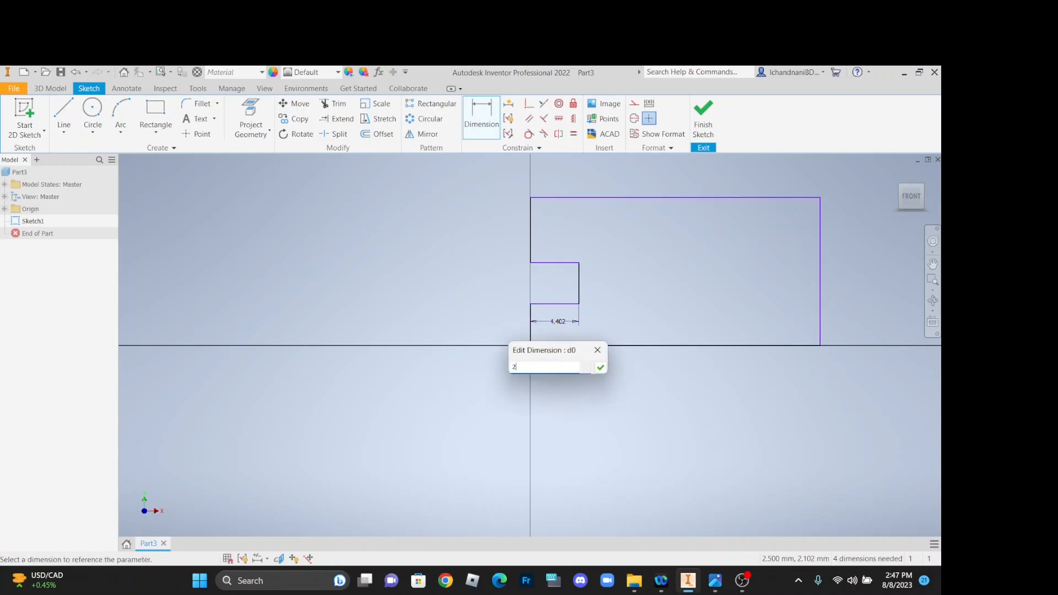
{"action": "type", "text": "0"}
{"action": "key", "text": "Return"}
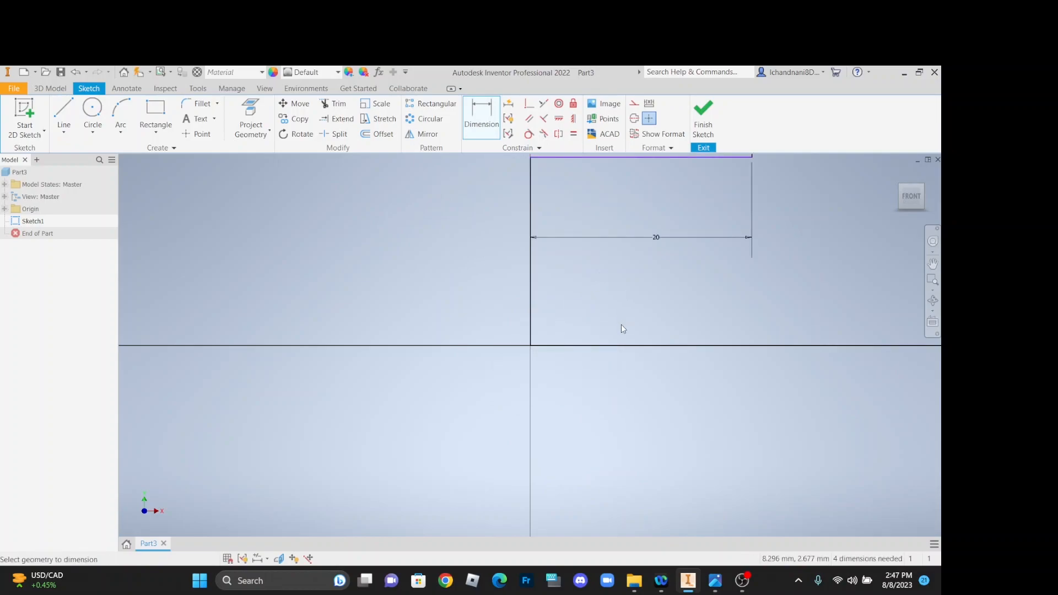
Dimension the notch's inner vertical edge and set its height to 30 mm
{"action": "left_click", "coordinate": [932, 289]}
{"action": "left_click", "coordinate": [870, 313]}
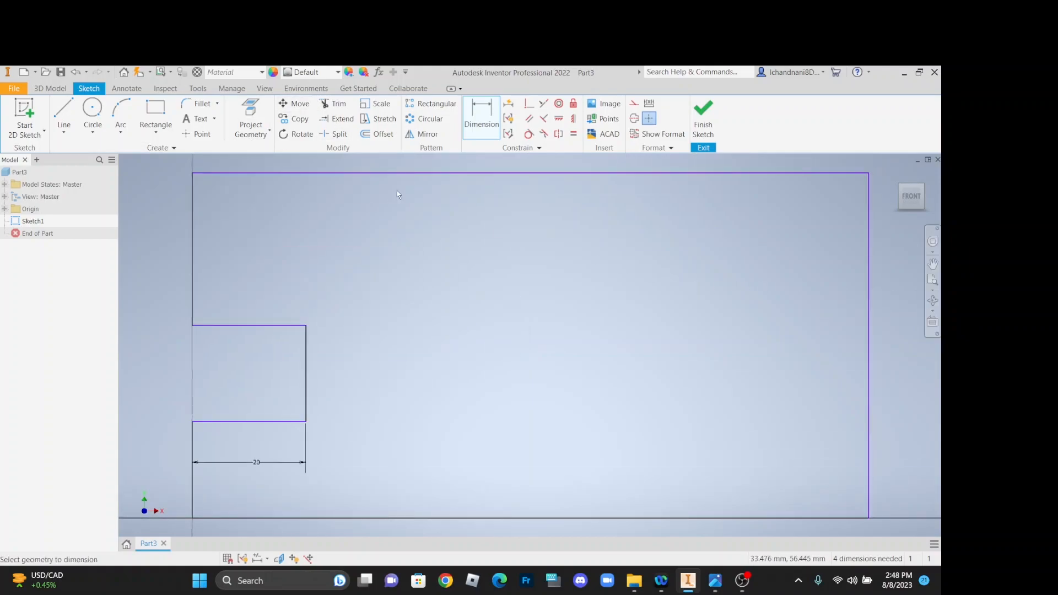
{"action": "left_click", "coordinate": [306, 356]}
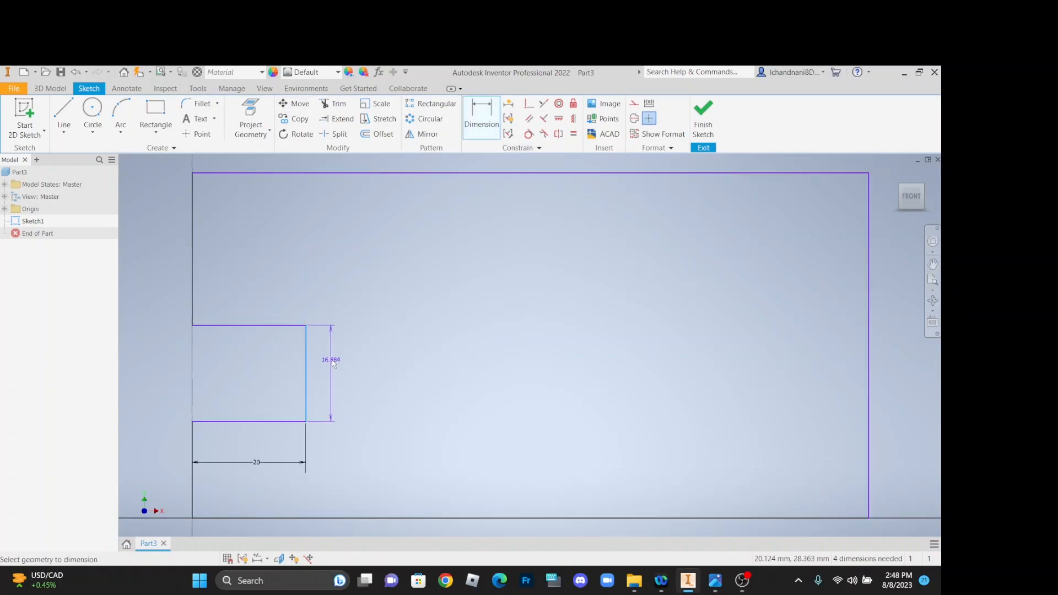
{"action": "left_click", "coordinate": [331, 360]}
{"action": "type", "text": "3"}
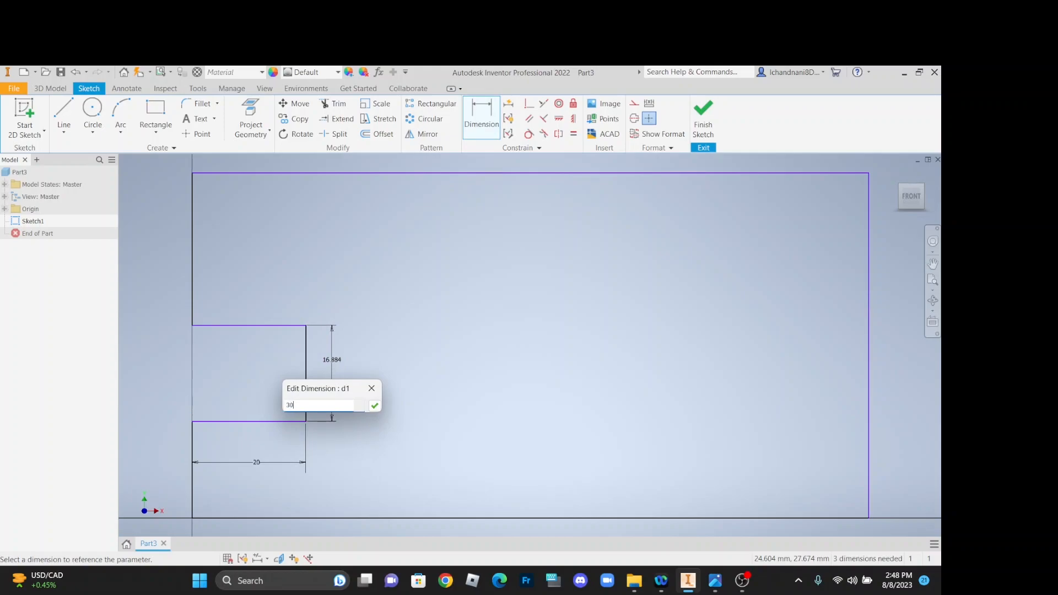
{"action": "type", "text": "0"}
{"action": "key", "text": "Return"}
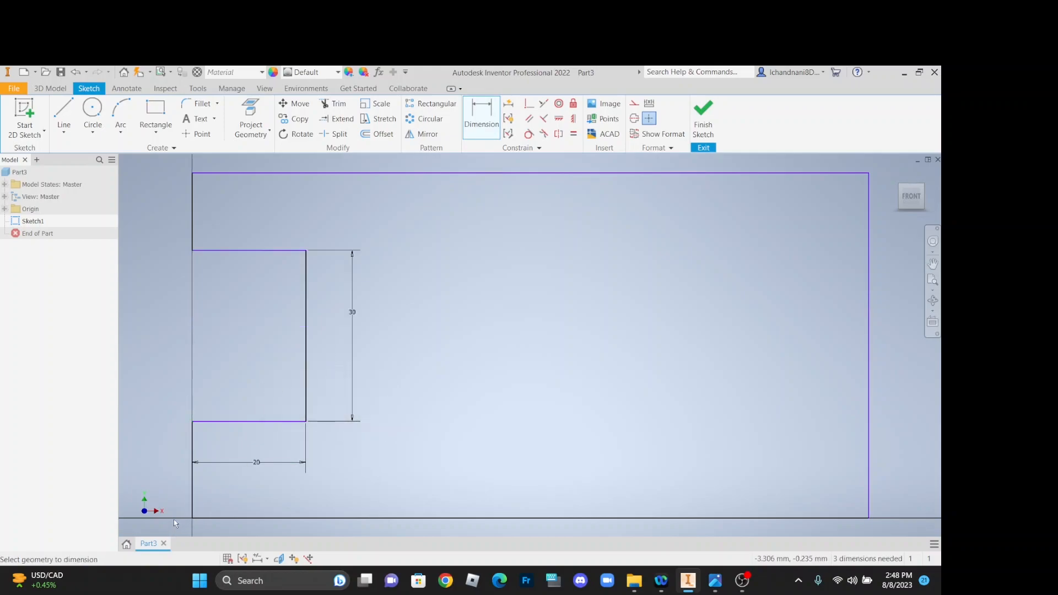
Dimension the distance from the profile's base line to the notch's lower edge as 35 mm
{"action": "left_click", "coordinate": [212, 422]}
{"action": "left_click", "coordinate": [221, 518]}
{"action": "left_click", "coordinate": [167, 496]}
{"action": "type", "text": "35"}
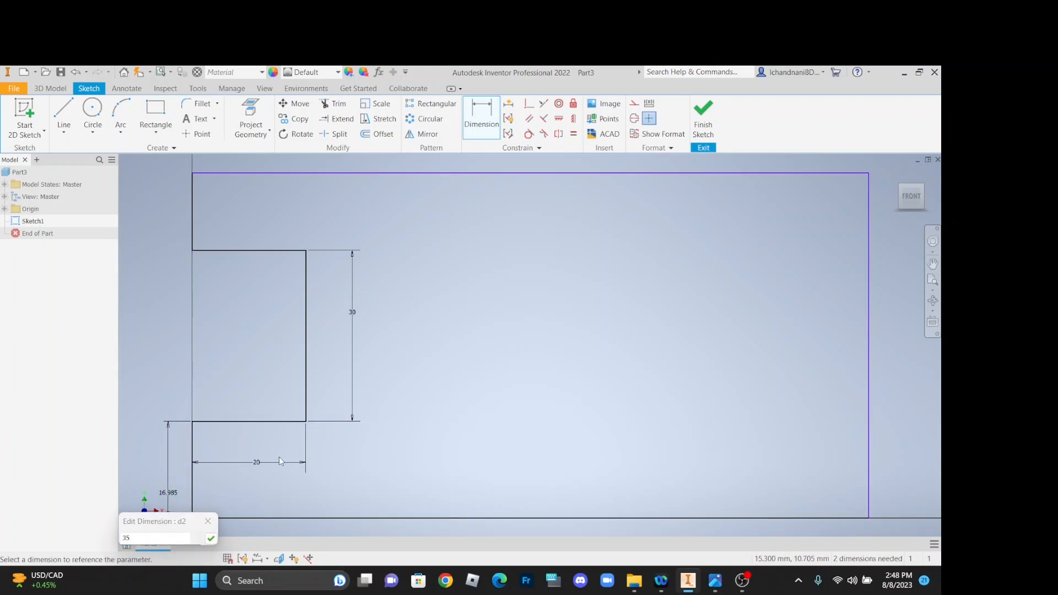
{"action": "key", "text": "Return"}
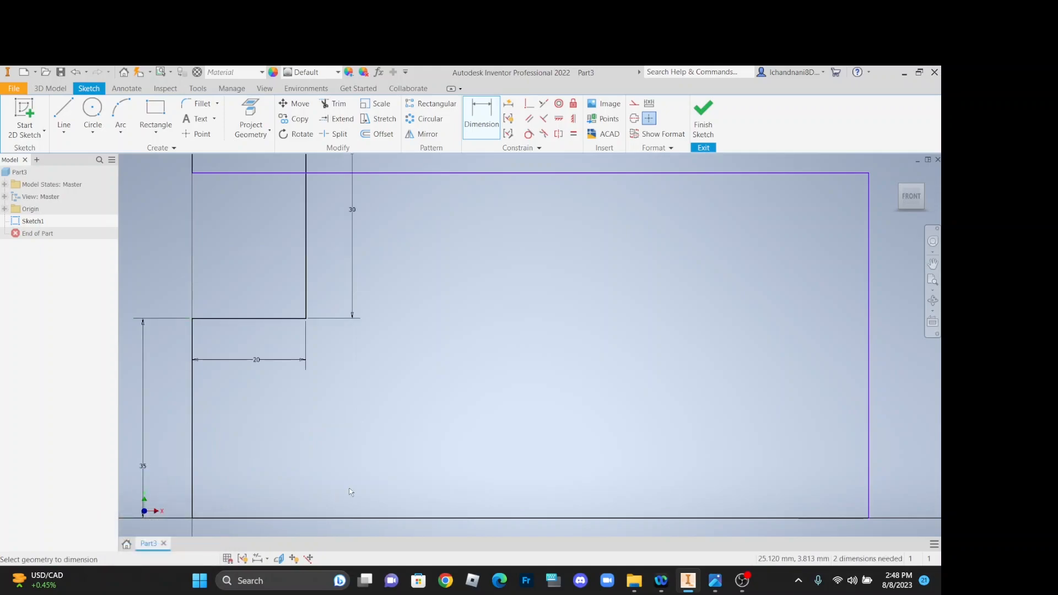
Dimension the profile's right vertical edge and set its height to 120 mm
{"action": "left_click", "coordinate": [933, 281]}
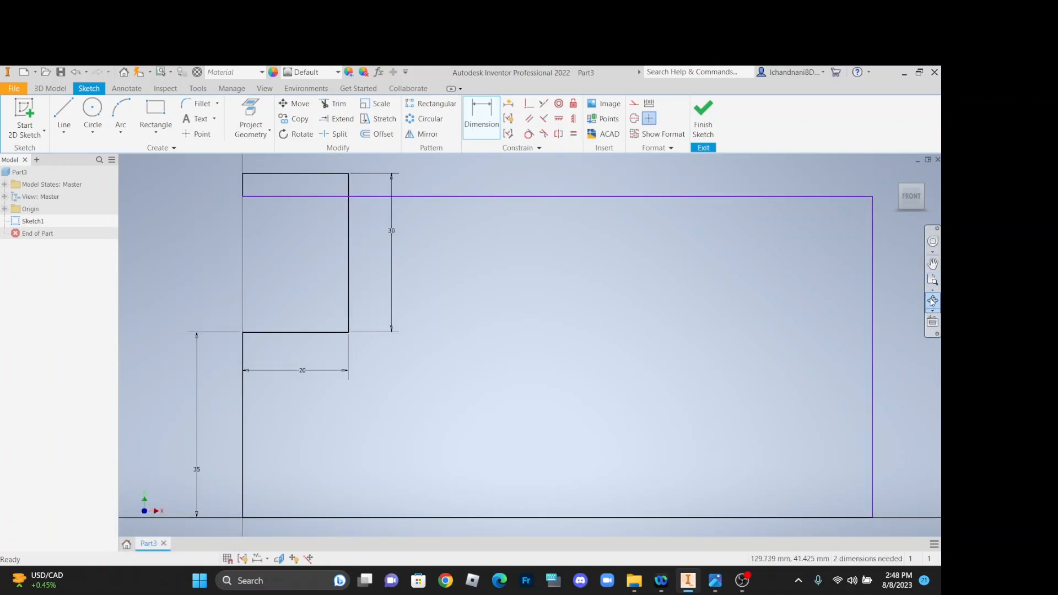
{"action": "left_click", "coordinate": [932, 289]}
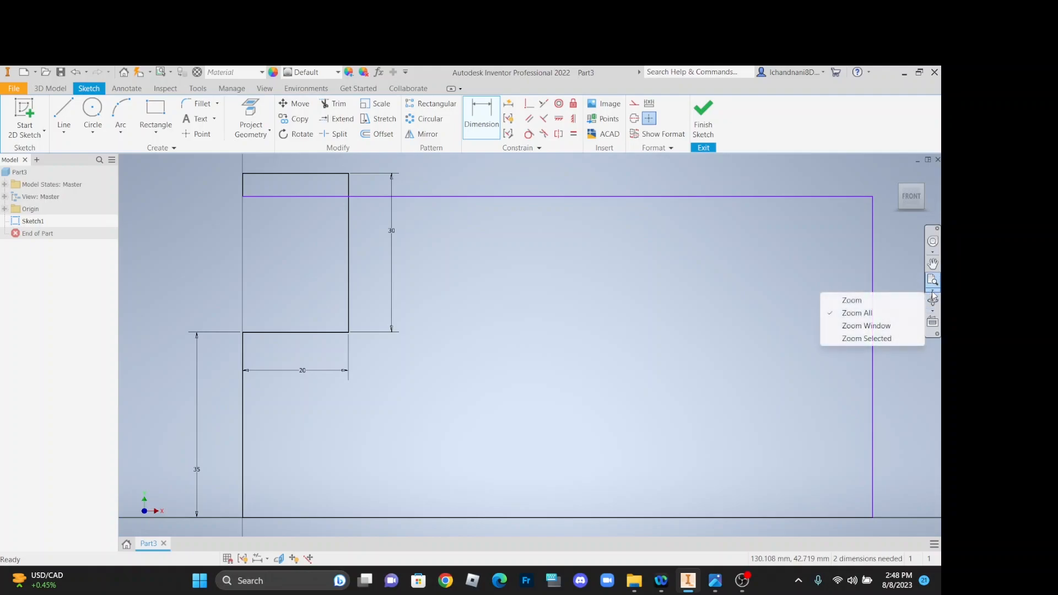
{"action": "left_click", "coordinate": [888, 315]}
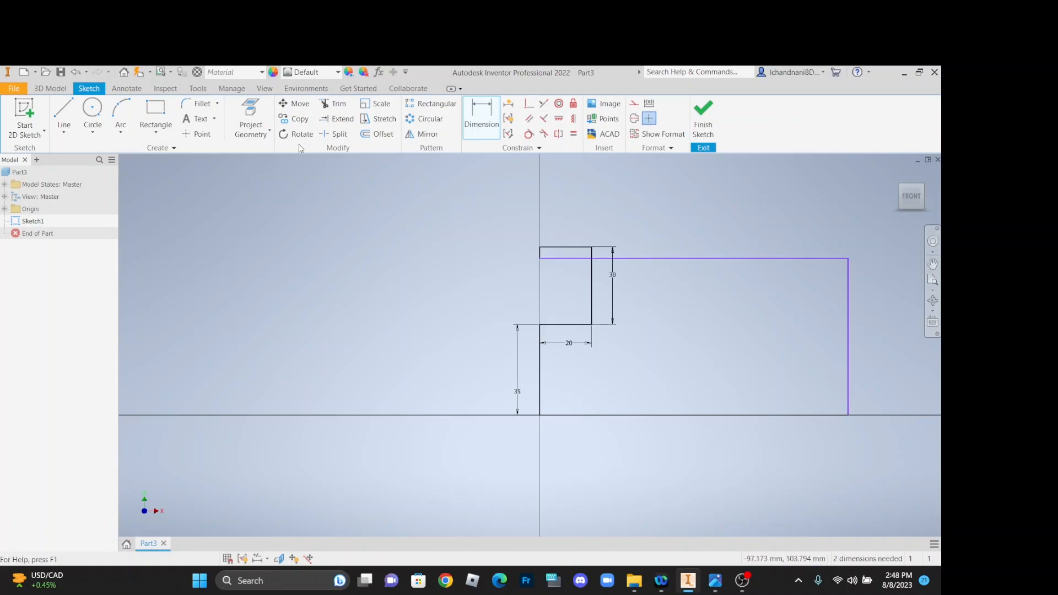
{"action": "left_click", "coordinate": [848, 322]}
{"action": "left_click", "coordinate": [862, 320]}
{"action": "type", "text": "120"}
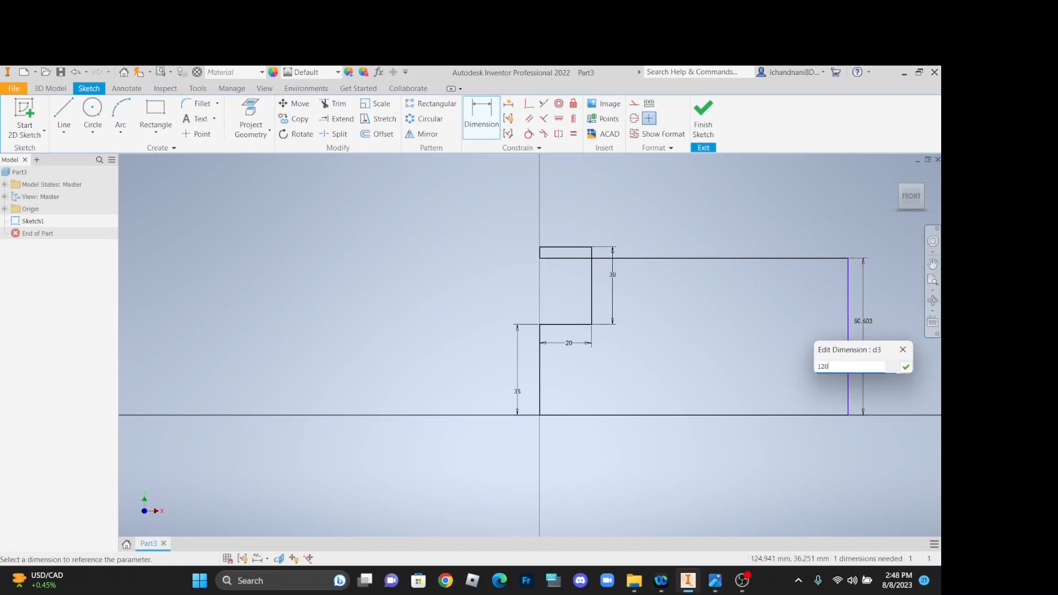
{"action": "key", "text": "Return"}
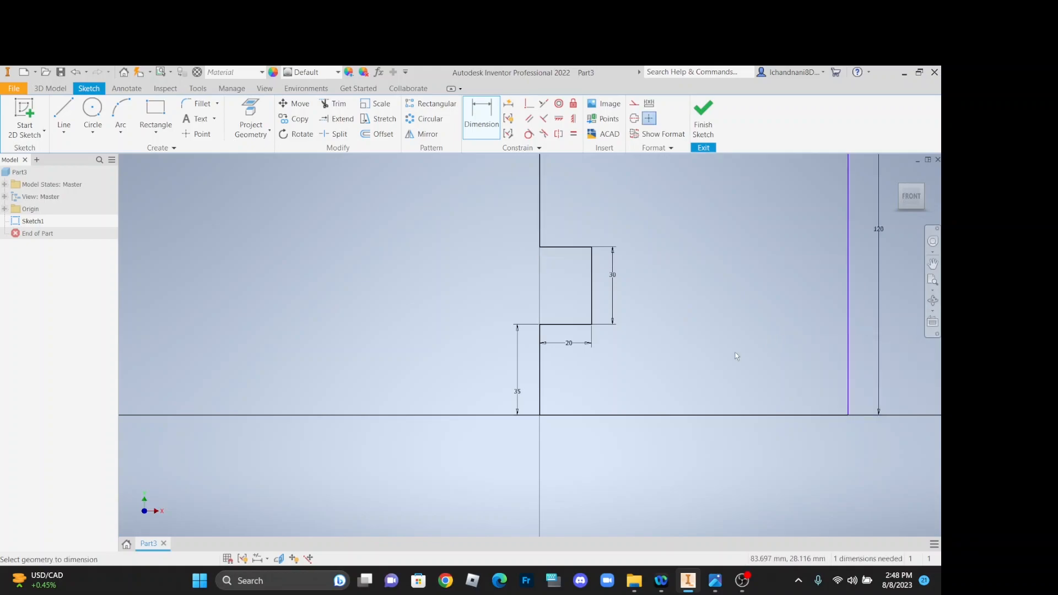
Dimension the profile's bottom edge and set its length to 250 mm
{"action": "left_click", "coordinate": [647, 416]}
{"action": "left_click", "coordinate": [651, 451]}
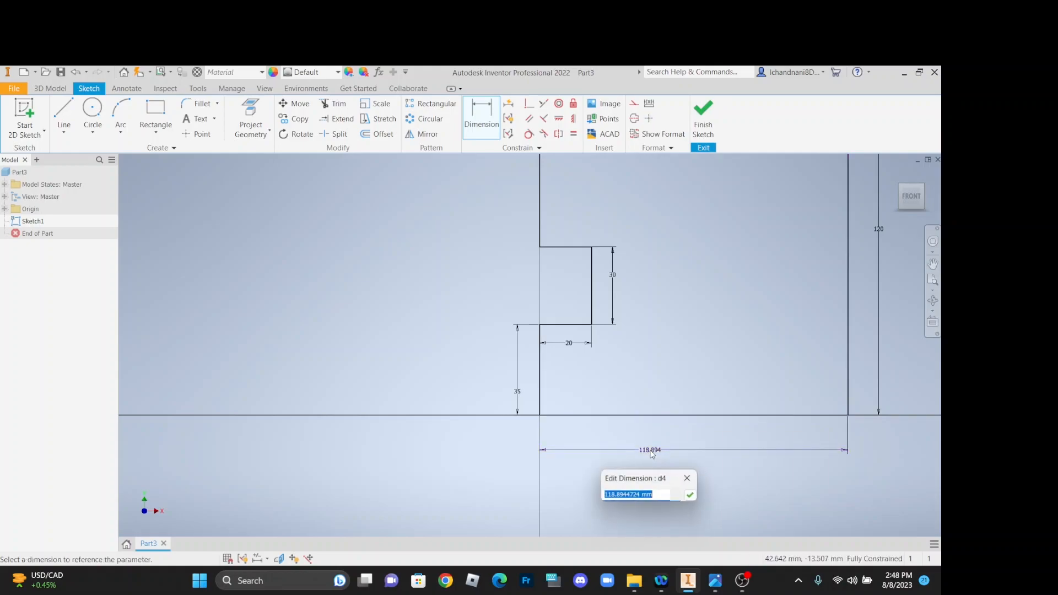
{"action": "type", "text": "250"}
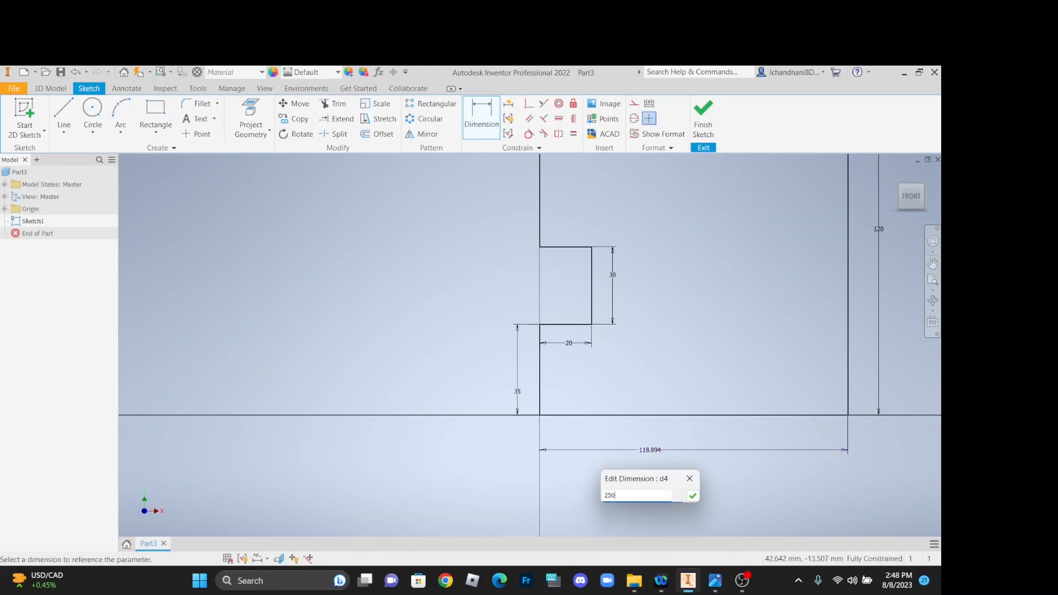
{"action": "key", "text": "Return"}
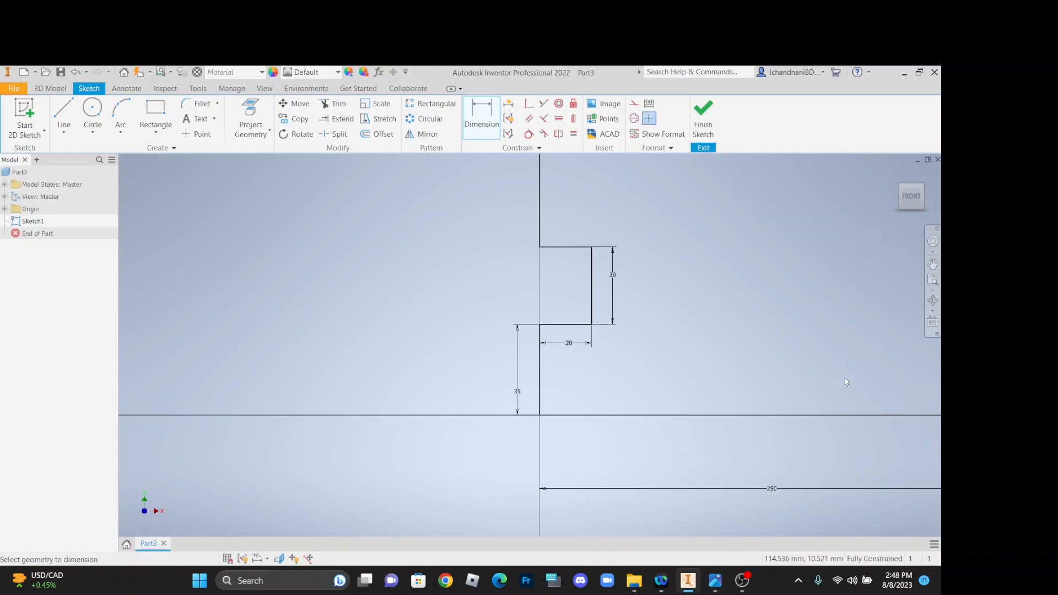
{"action": "left_click", "coordinate": [932, 289]}
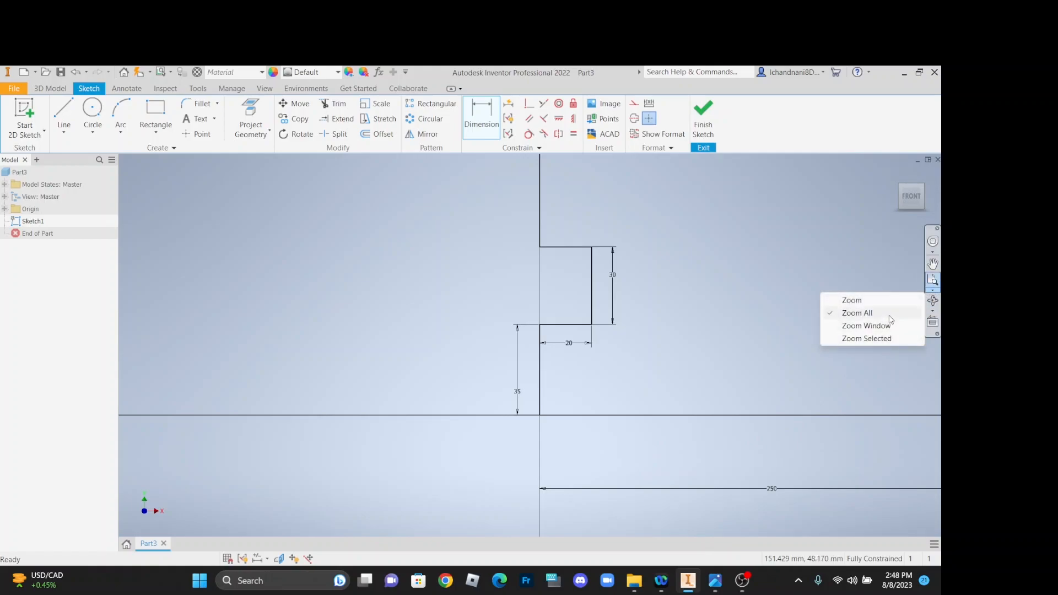
Check the reference drawing and sketch a circle about 19.6 mm in diameter inside the profile, to the lower right of the notch
{"action": "left_click", "coordinate": [875, 325]}
{"action": "left_click", "coordinate": [933, 282]}
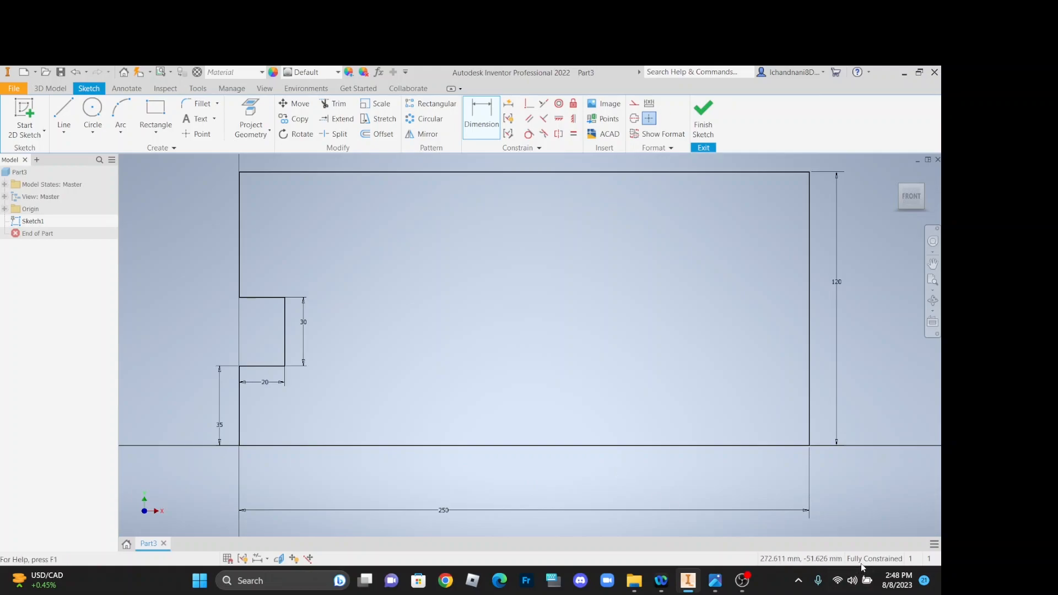
{"action": "left_click", "coordinate": [714, 581]}
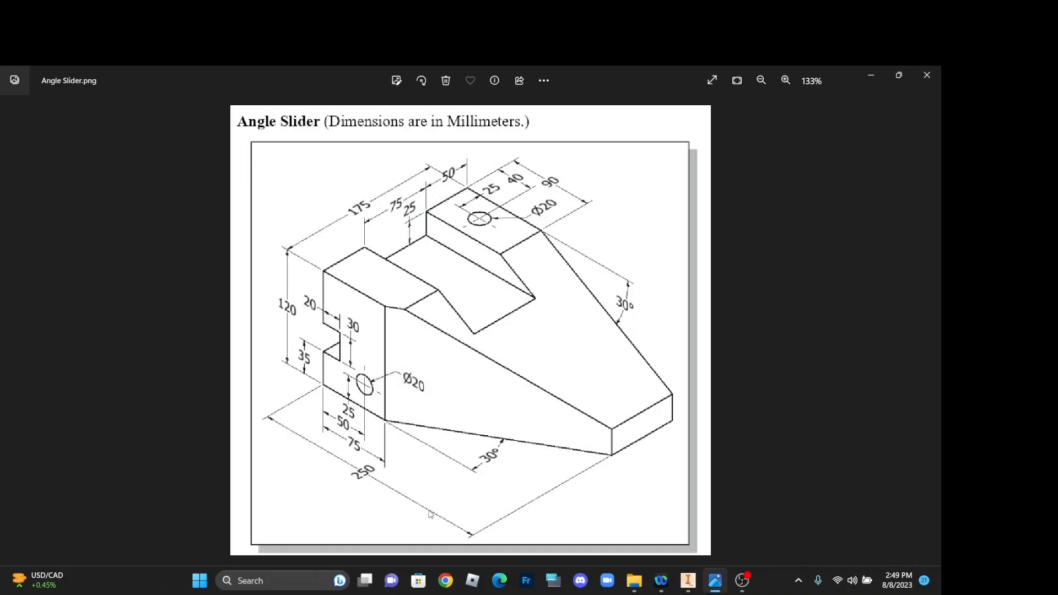
{"action": "left_click", "coordinate": [687, 580]}
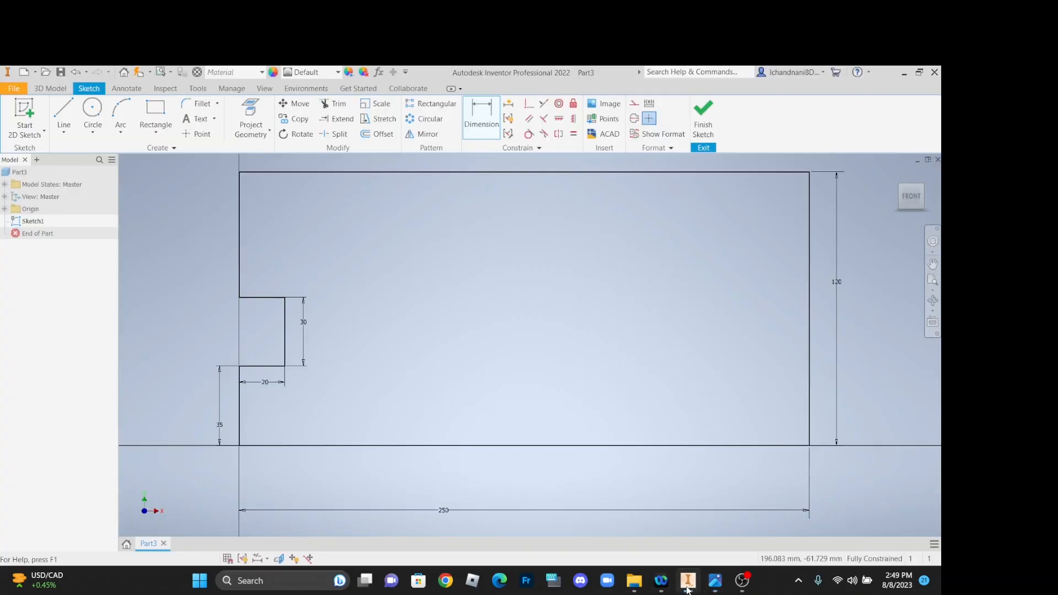
{"action": "left_click", "coordinate": [92, 110]}
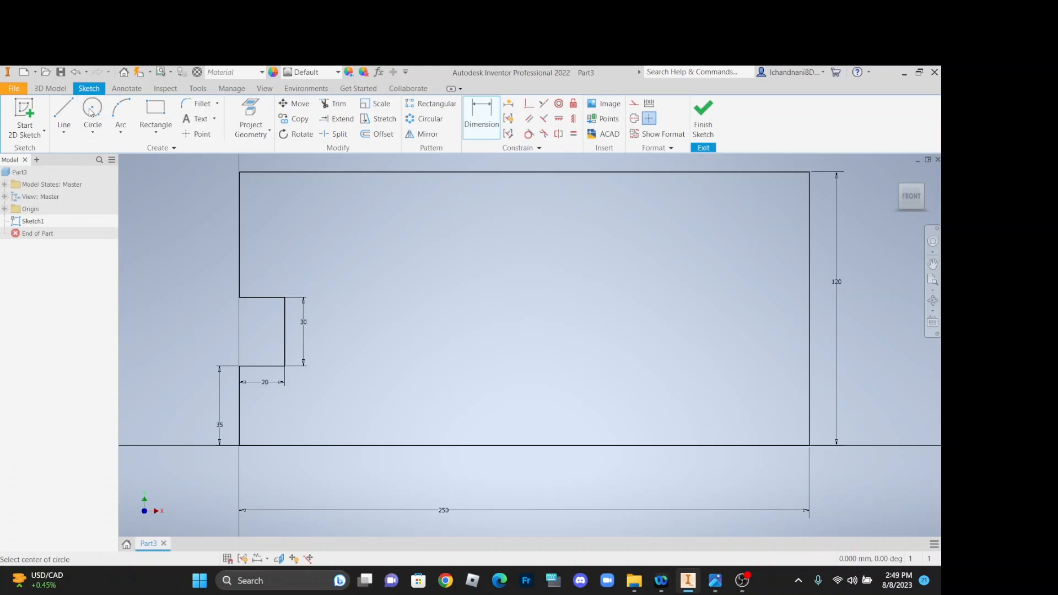
{"action": "left_click", "coordinate": [338, 387]}
{"action": "left_click", "coordinate": [343, 409]}
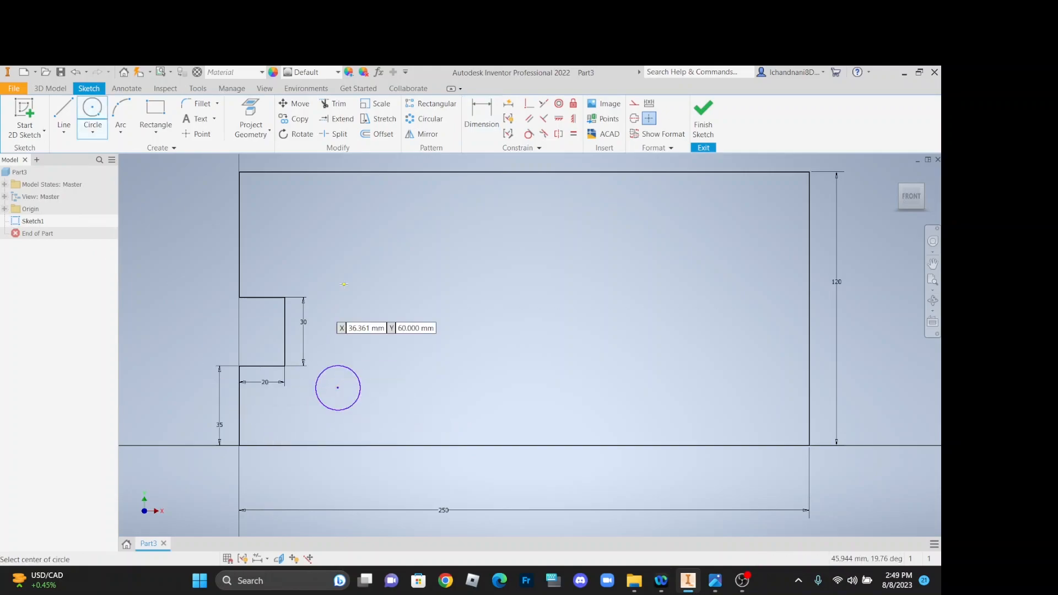
Dimension the circle's centre from the profile's bottom edge and set the vertical distance to 25 mm
{"action": "left_click", "coordinate": [481, 115]}
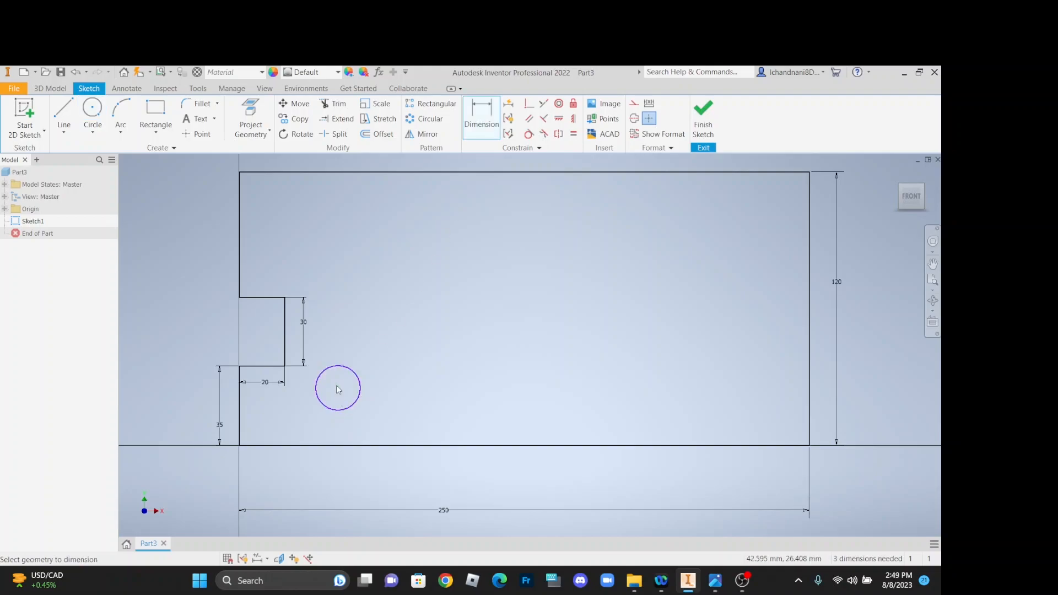
{"action": "left_click", "coordinate": [347, 445]}
{"action": "left_click", "coordinate": [337, 387]}
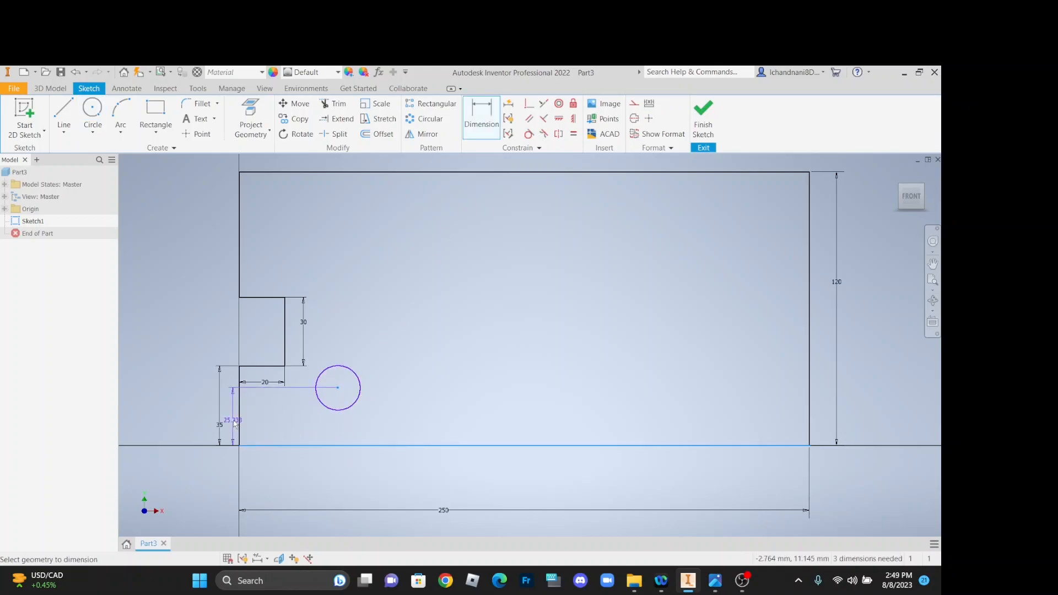
{"action": "left_click", "coordinate": [233, 422]}
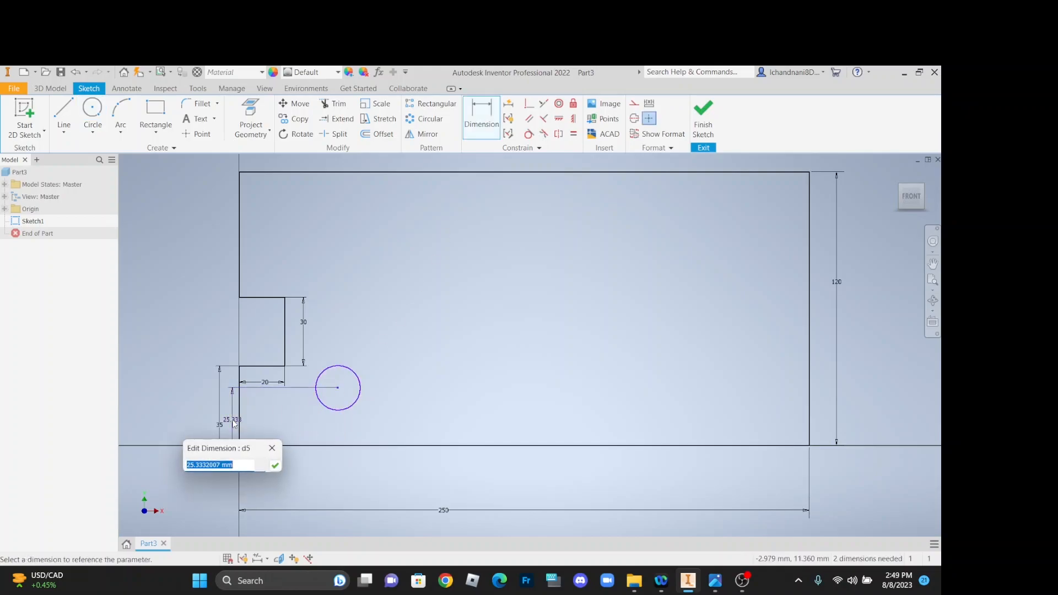
{"action": "type", "text": "25"}
{"action": "key", "text": "Return"}
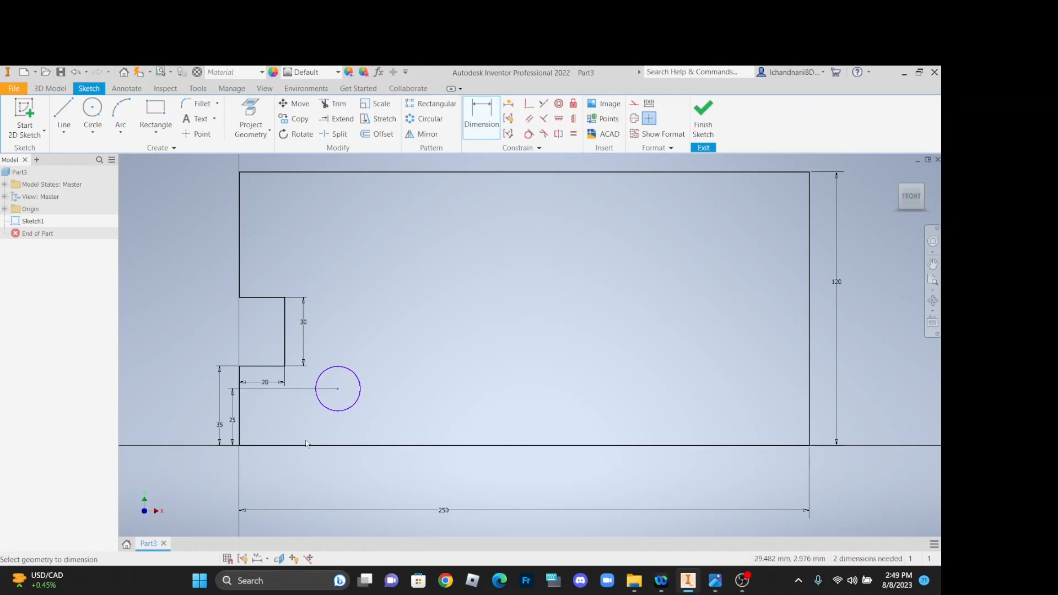
Dimension the circle's centre from the profile's left edge and set the horizontal distance to 50 mm
{"action": "left_click", "coordinate": [337, 389]}
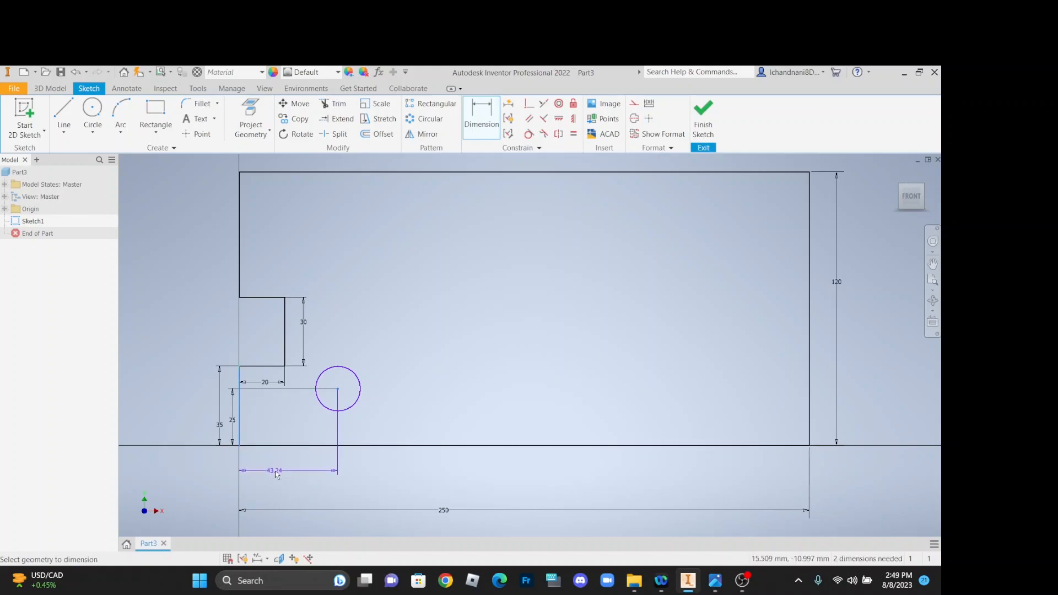
{"action": "left_click", "coordinate": [276, 472]}
{"action": "type", "text": "50"}
{"action": "key", "text": "Return"}
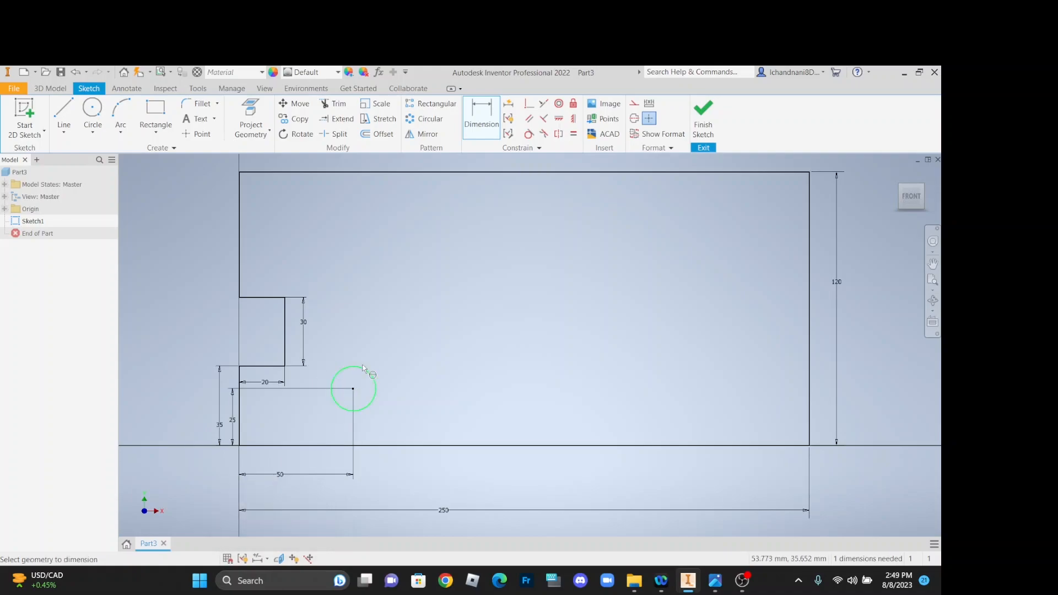
Dimension the circle and set its diameter to 20 mm
{"action": "left_click", "coordinate": [368, 372]}
{"action": "left_click", "coordinate": [421, 348]}
{"action": "type", "text": "20"}
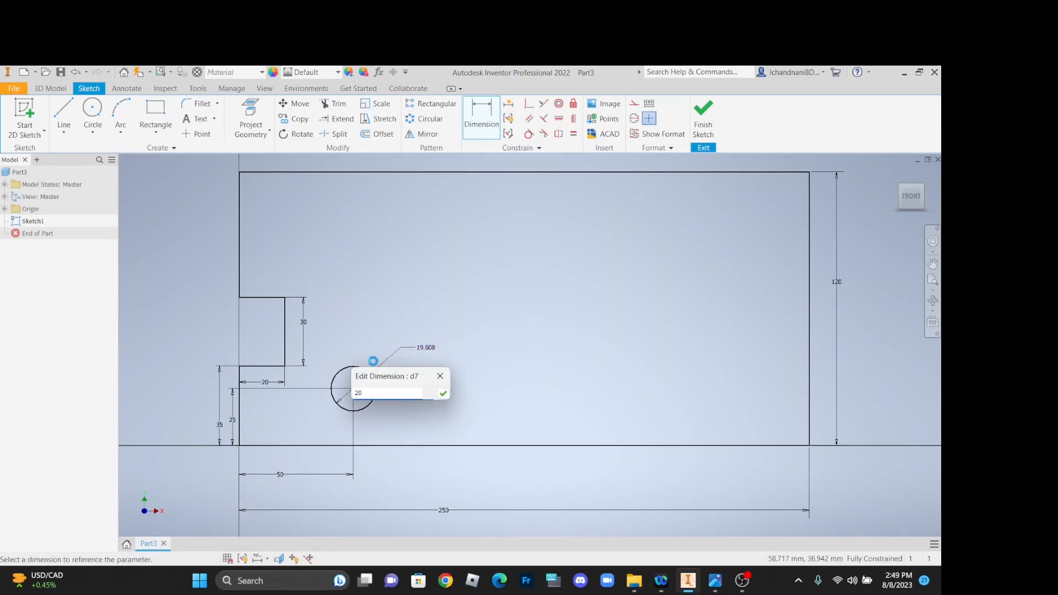
{"action": "key", "text": "Return"}
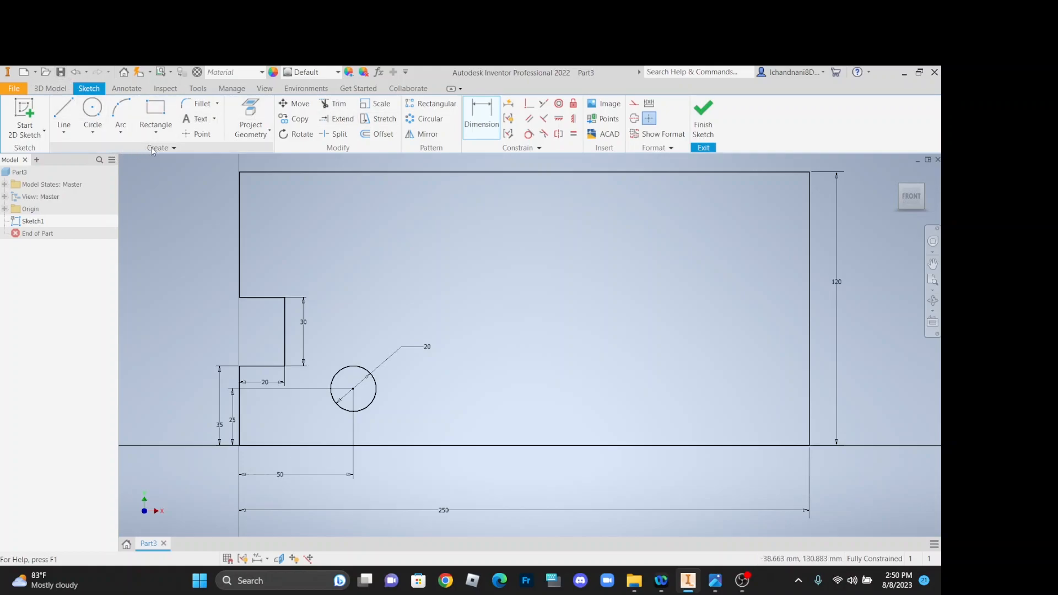
Finish the sketch and extrude the notched profile around the circle by 175 mm in the default direction, taking the depth from the reference drawing
{"action": "left_click", "coordinate": [700, 132]}
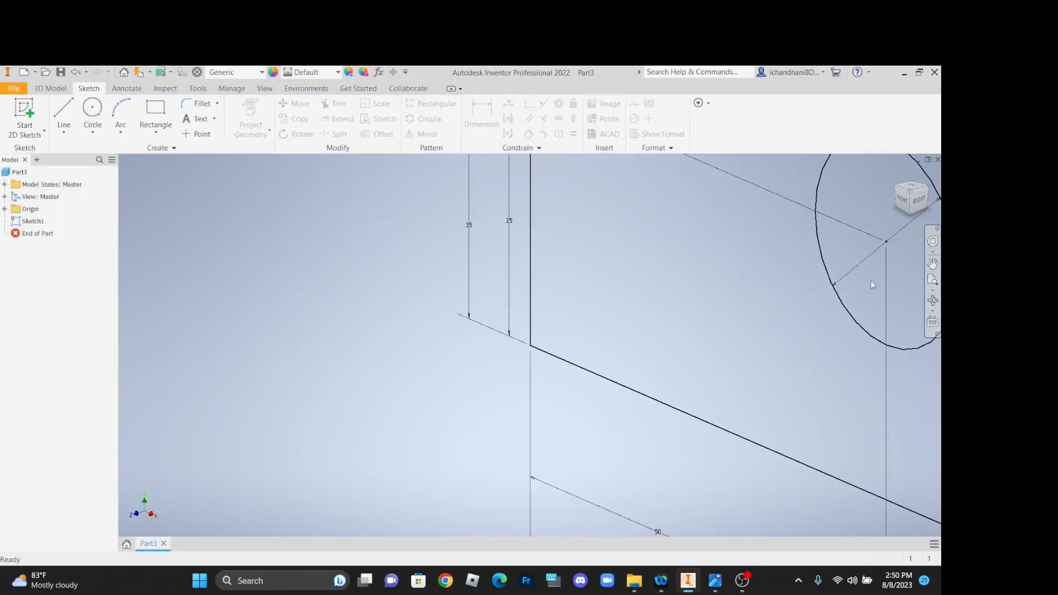
{"action": "left_click", "coordinate": [932, 280]}
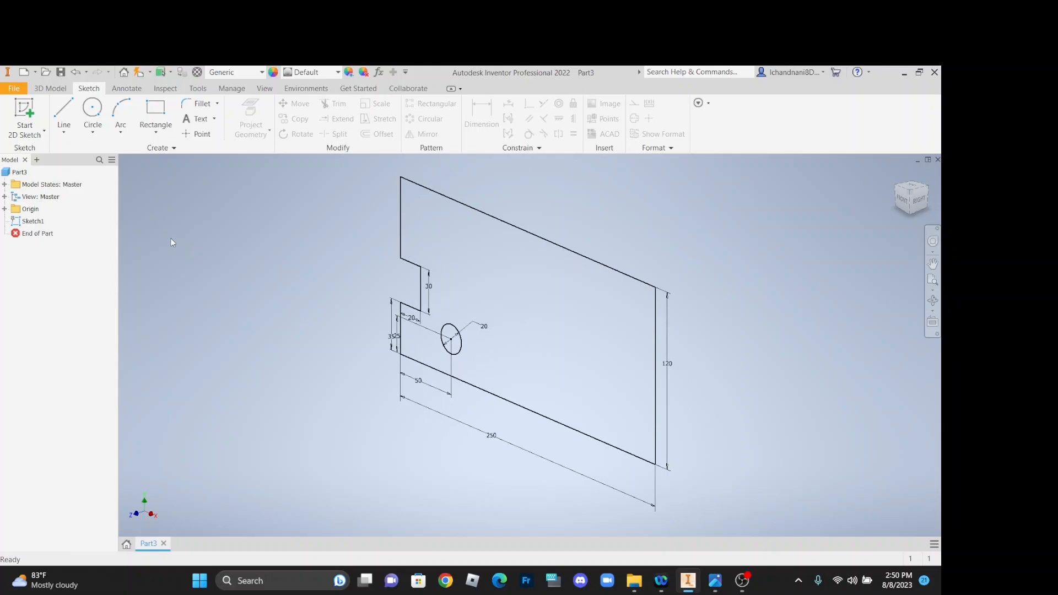
{"action": "left_click", "coordinate": [51, 89]}
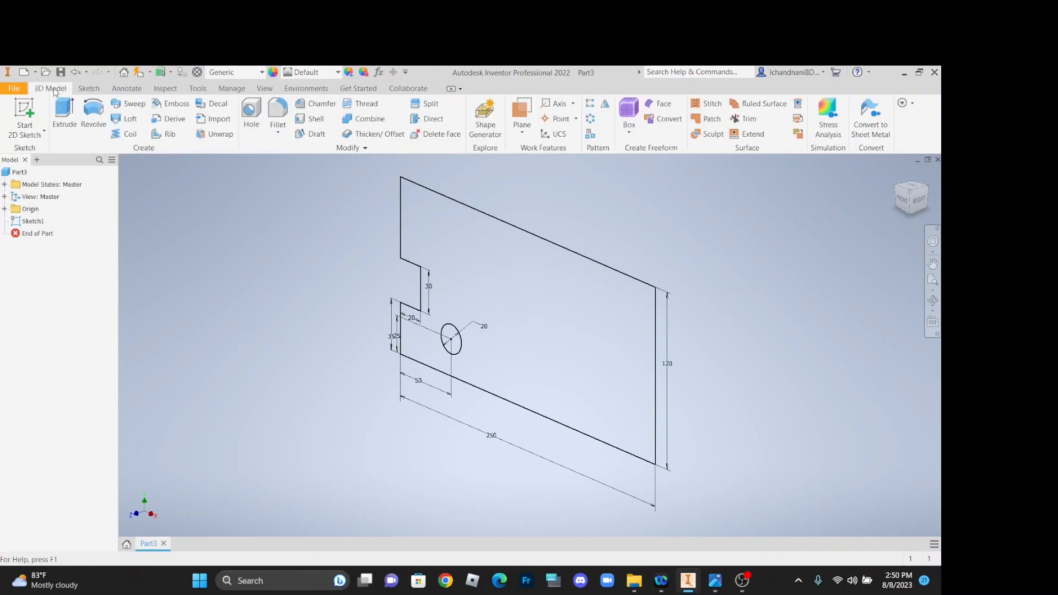
{"action": "left_click", "coordinate": [64, 127]}
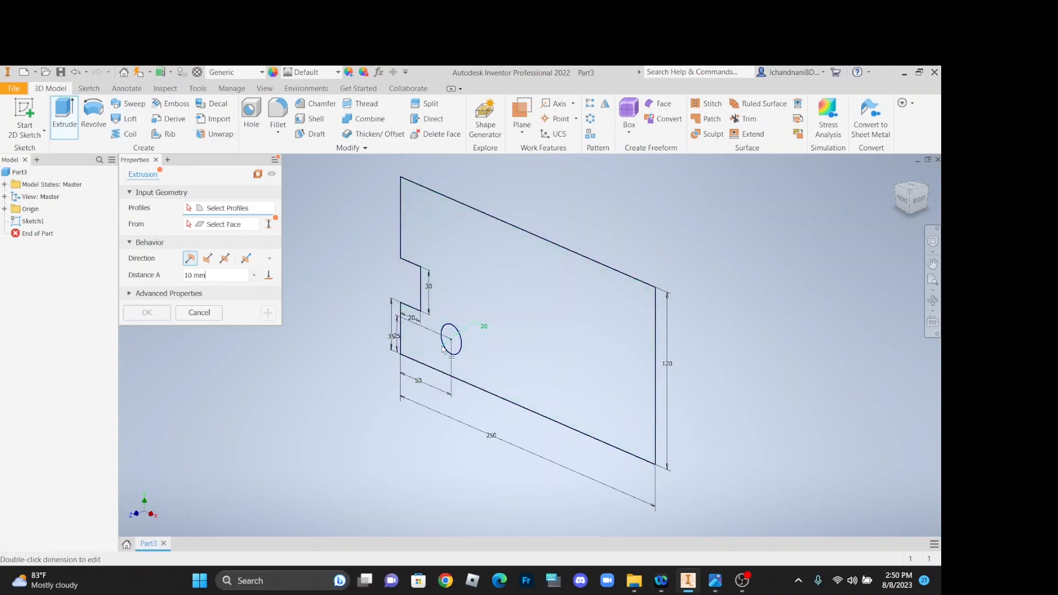
{"action": "left_click", "coordinate": [527, 304]}
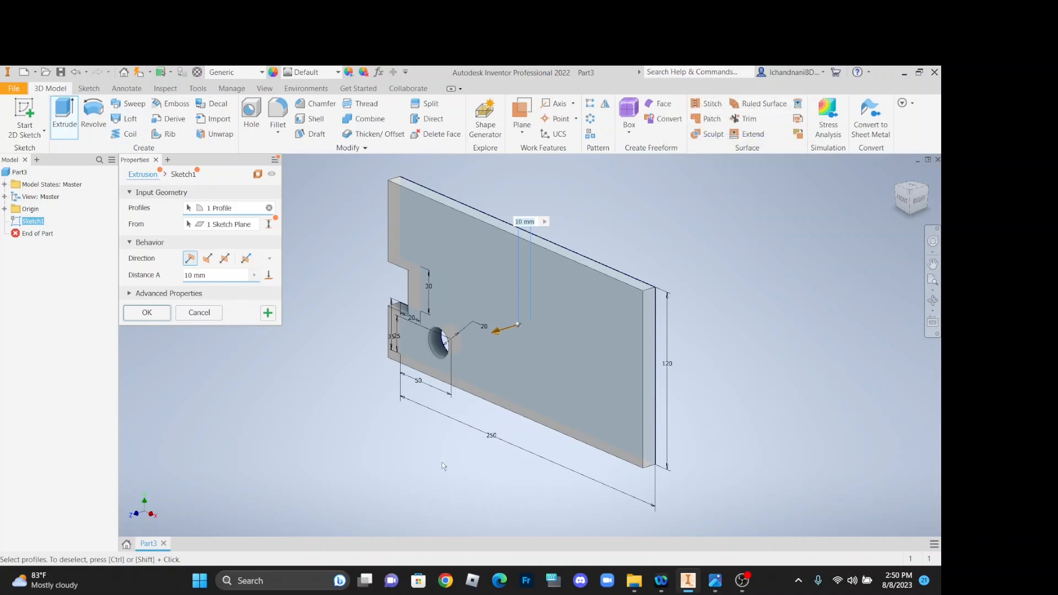
{"action": "left_click", "coordinate": [714, 580]}
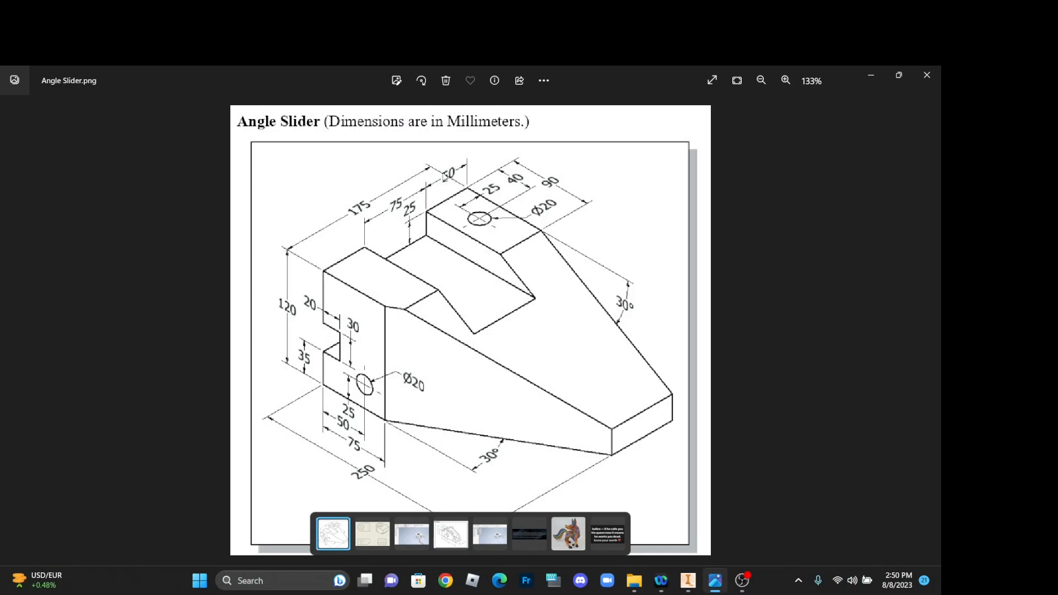
{"action": "left_click", "coordinate": [687, 582]}
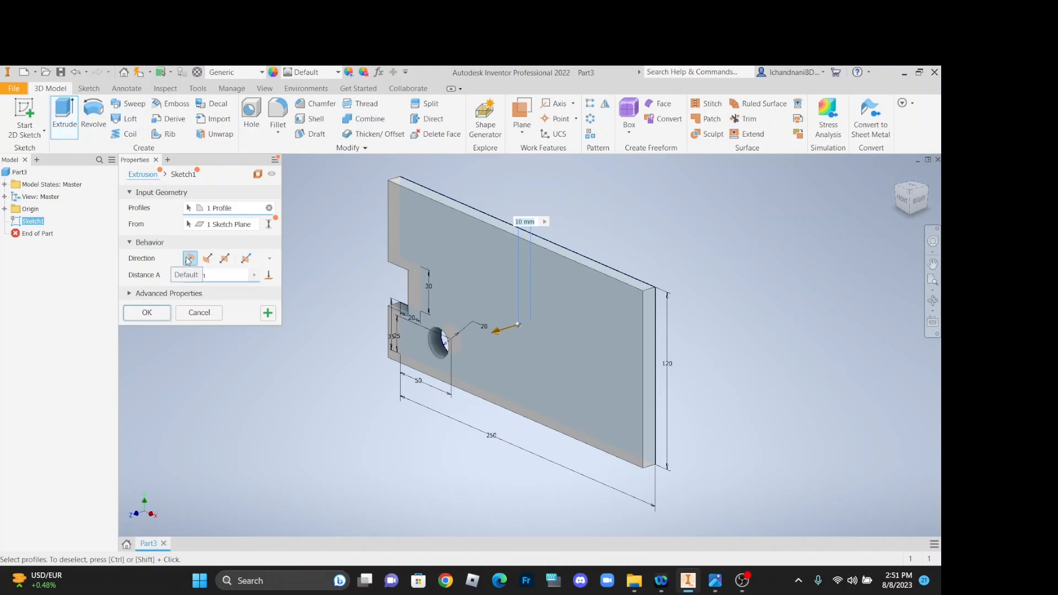
{"action": "double_click", "coordinate": [192, 275]}
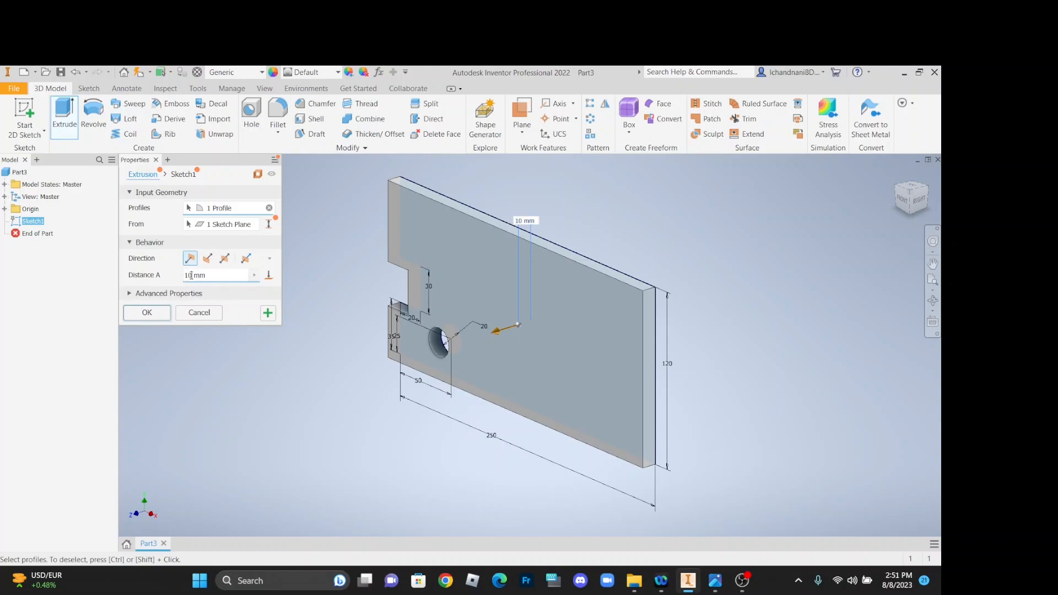
{"action": "type", "text": "175"}
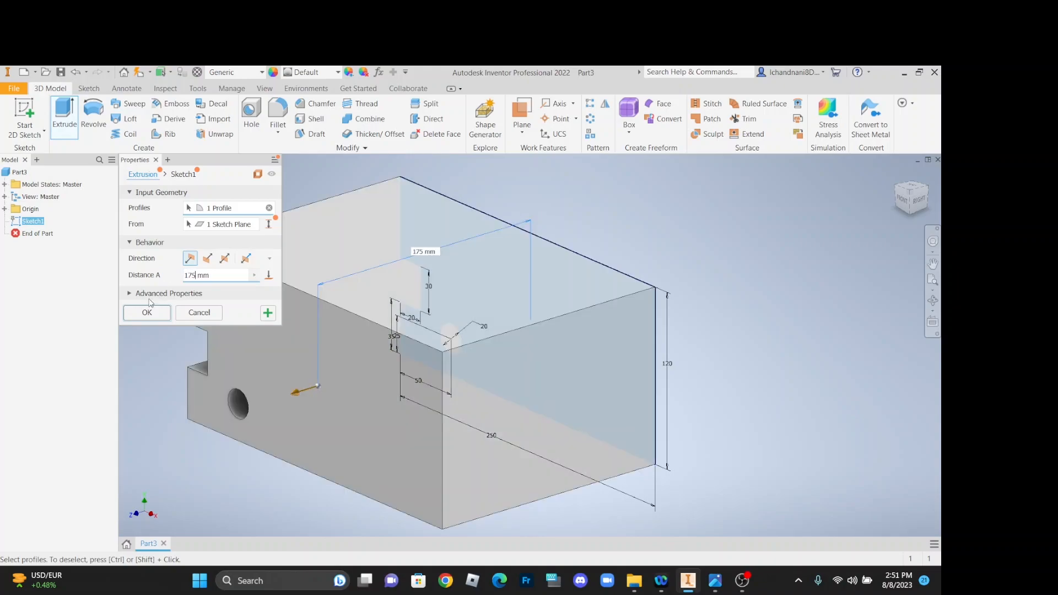
{"action": "left_click", "coordinate": [141, 317]}
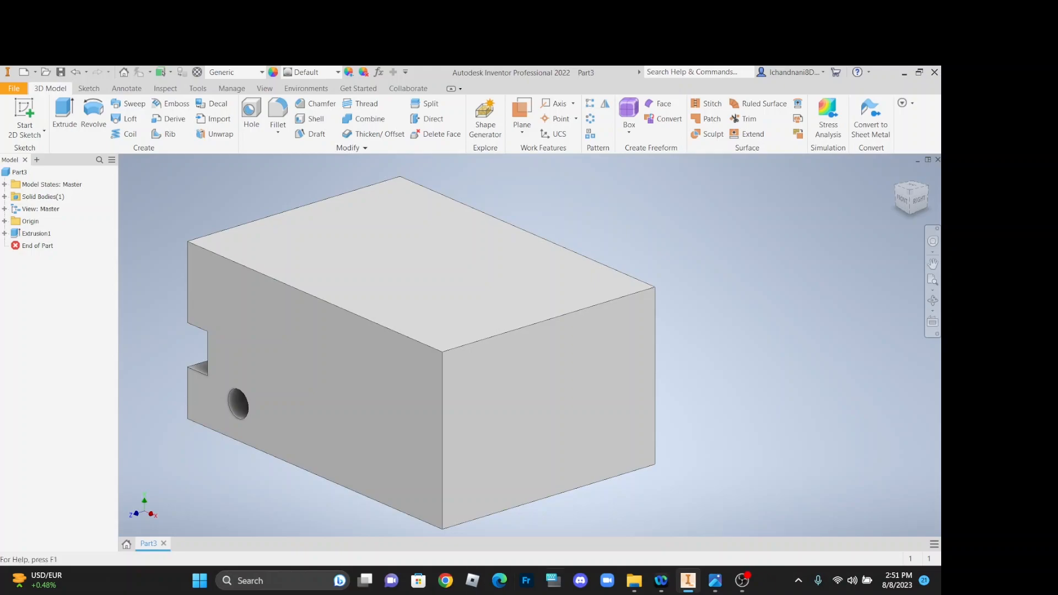
Check the reference drawing and start a new 2D sketch on the block's front face with the notch and hole
{"action": "left_click", "coordinate": [714, 580]}
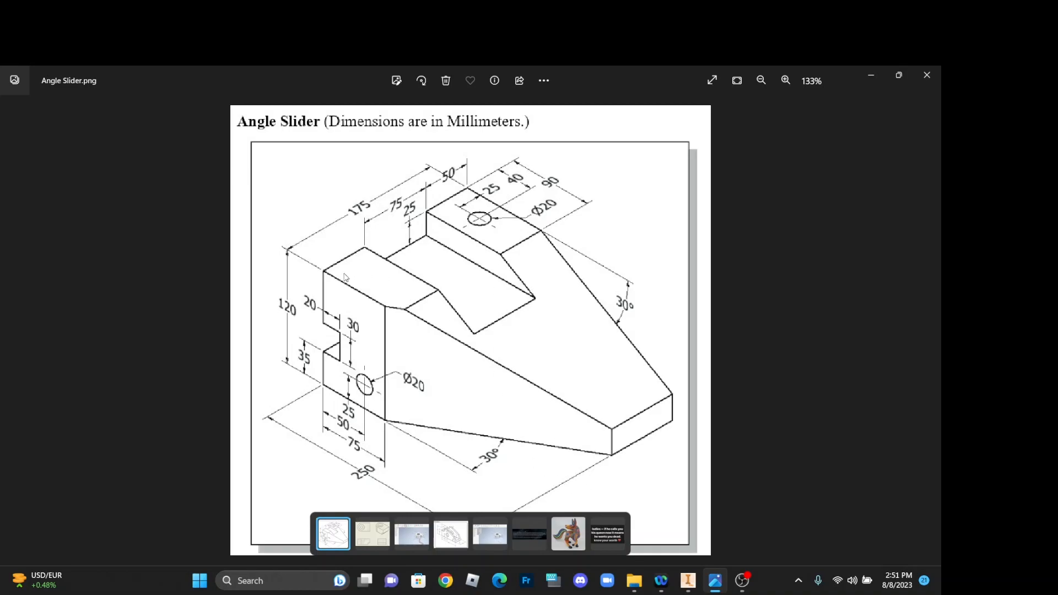
{"action": "left_click", "coordinate": [686, 581]}
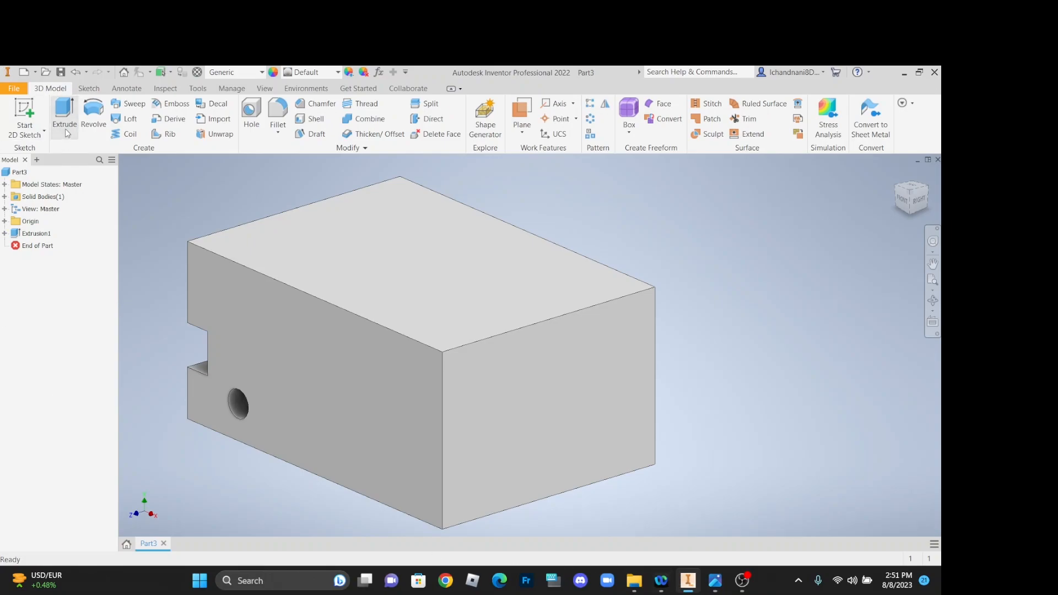
{"action": "left_click", "coordinate": [25, 134]}
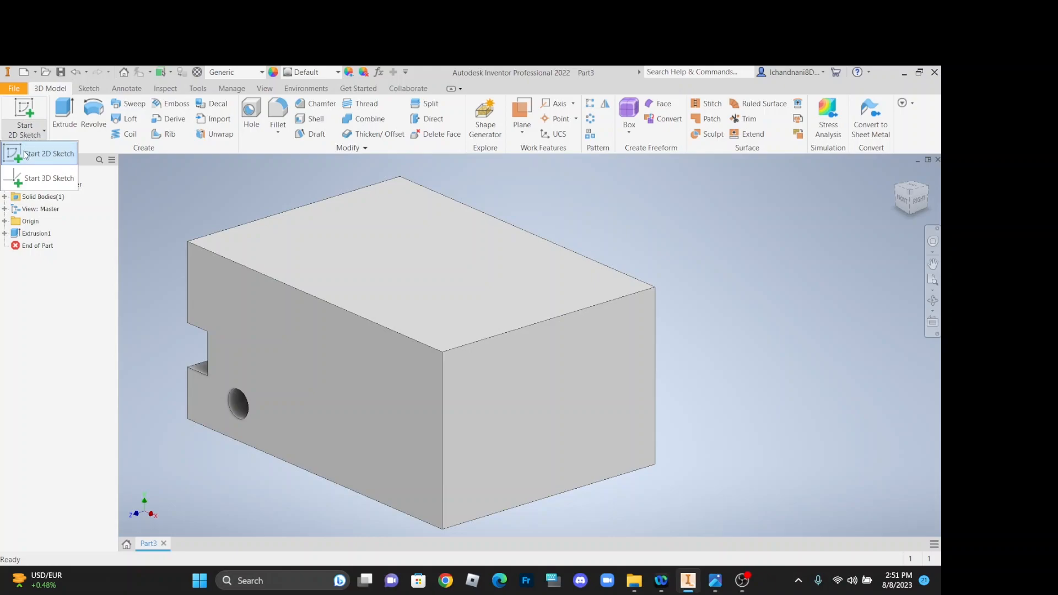
{"action": "left_click", "coordinate": [26, 155]}
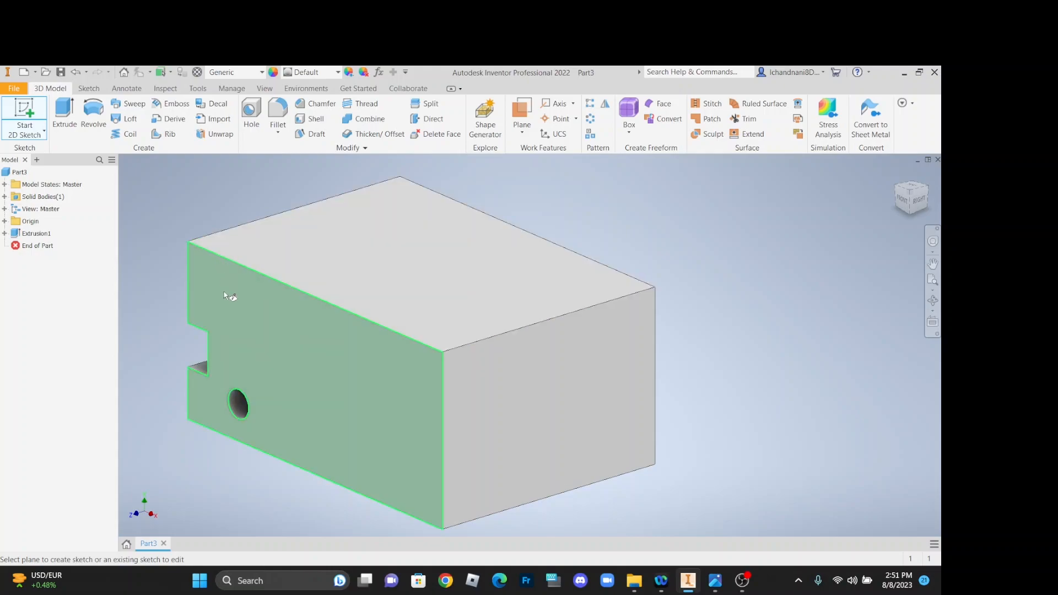
{"action": "left_click", "coordinate": [249, 327]}
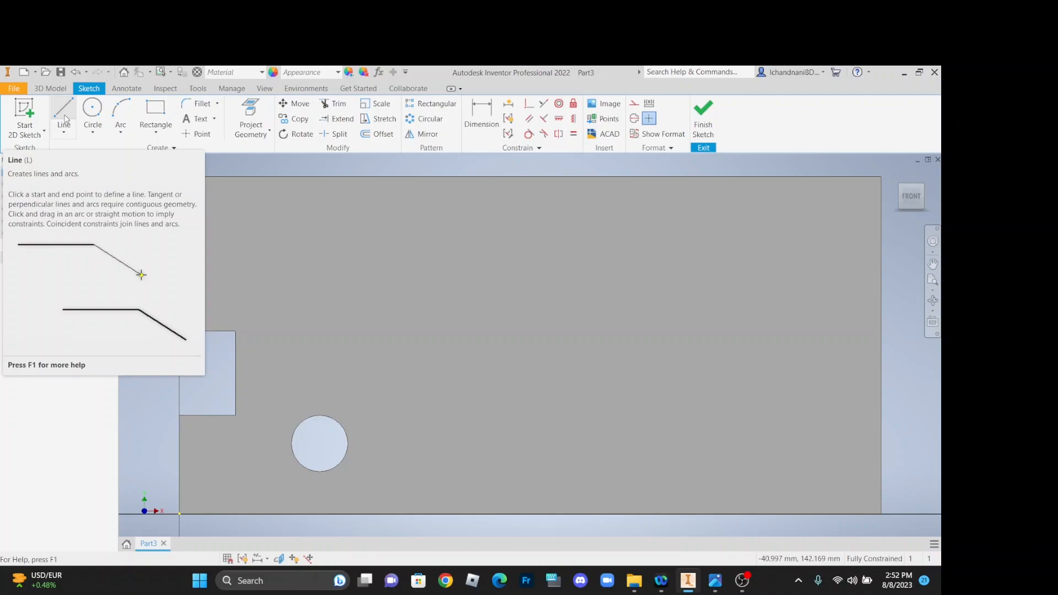
Draw a slanted line from the face's top edge, about 50 mm from its left corner, down to a point low on the right edge
{"action": "left_click", "coordinate": [68, 120]}
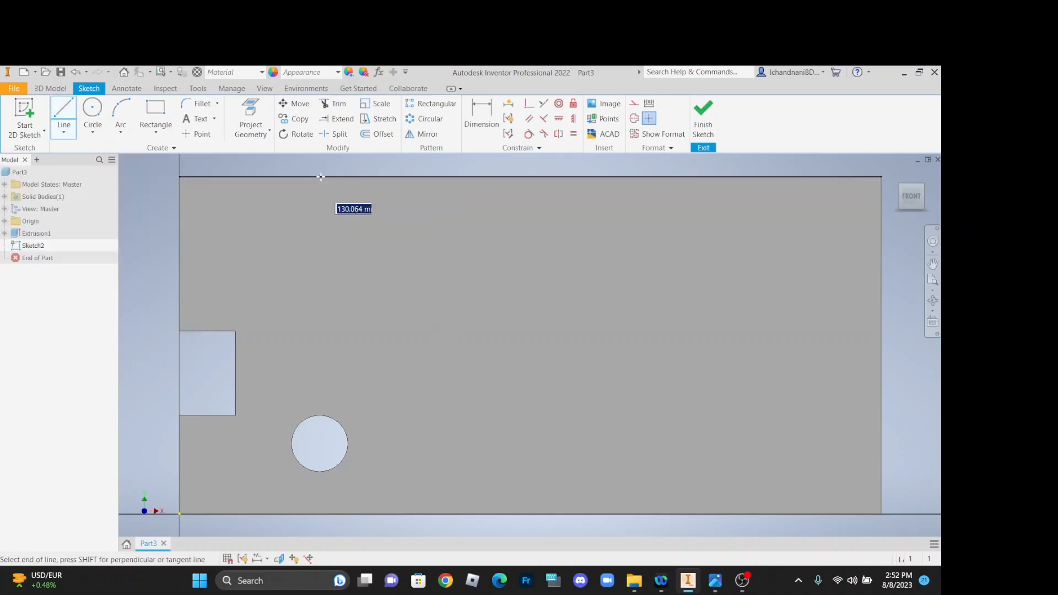
{"action": "left_click", "coordinate": [328, 182]}
{"action": "scroll", "coordinate": [355, 228], "scroll_direction": "down", "scroll_amount": 3}
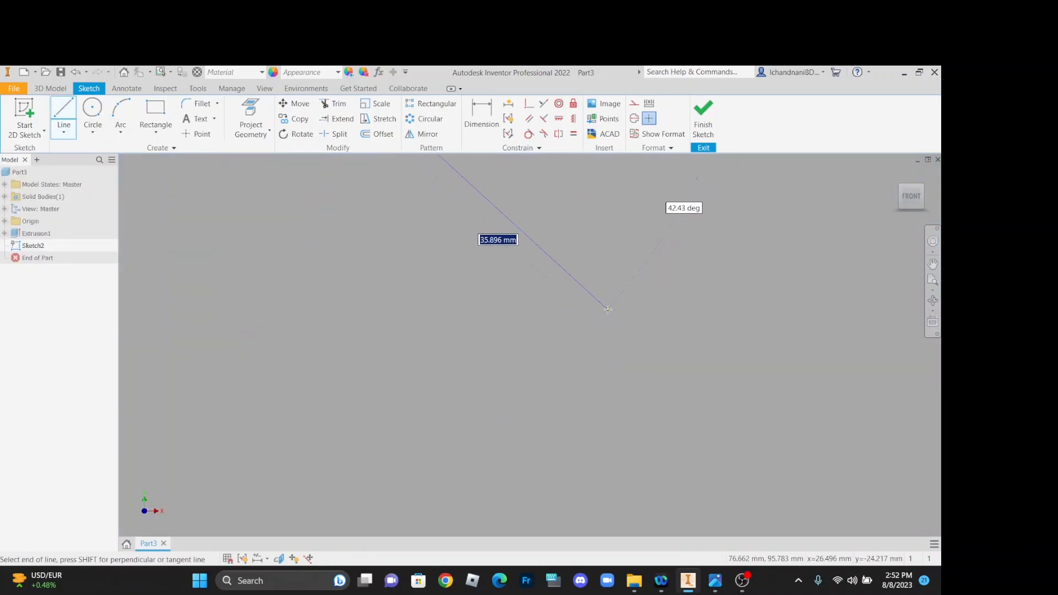
{"action": "scroll", "coordinate": [609, 308], "scroll_direction": "up", "scroll_amount": 3}
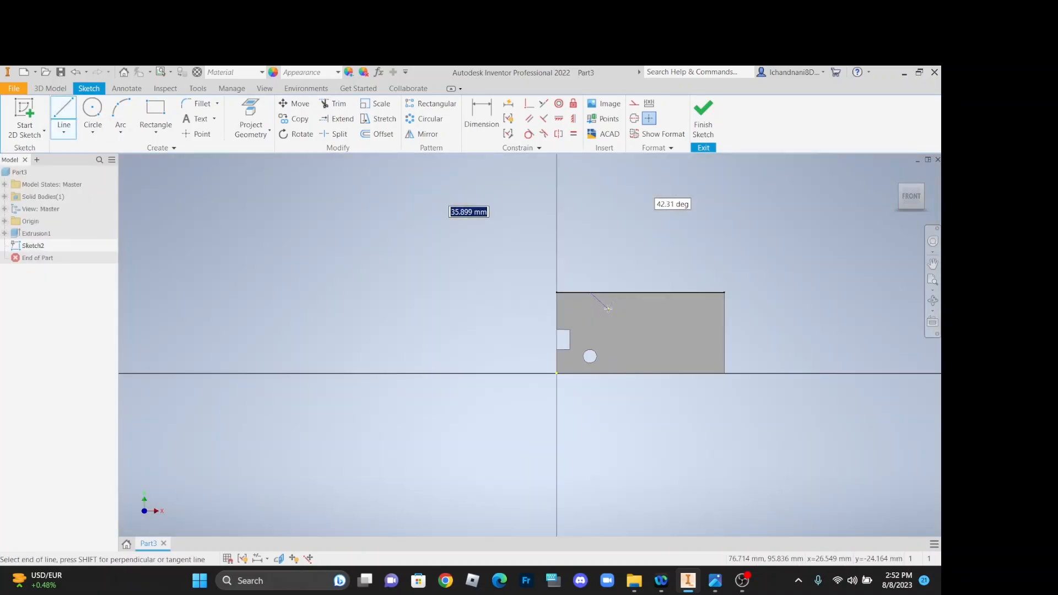
{"action": "double_click", "coordinate": [725, 357]}
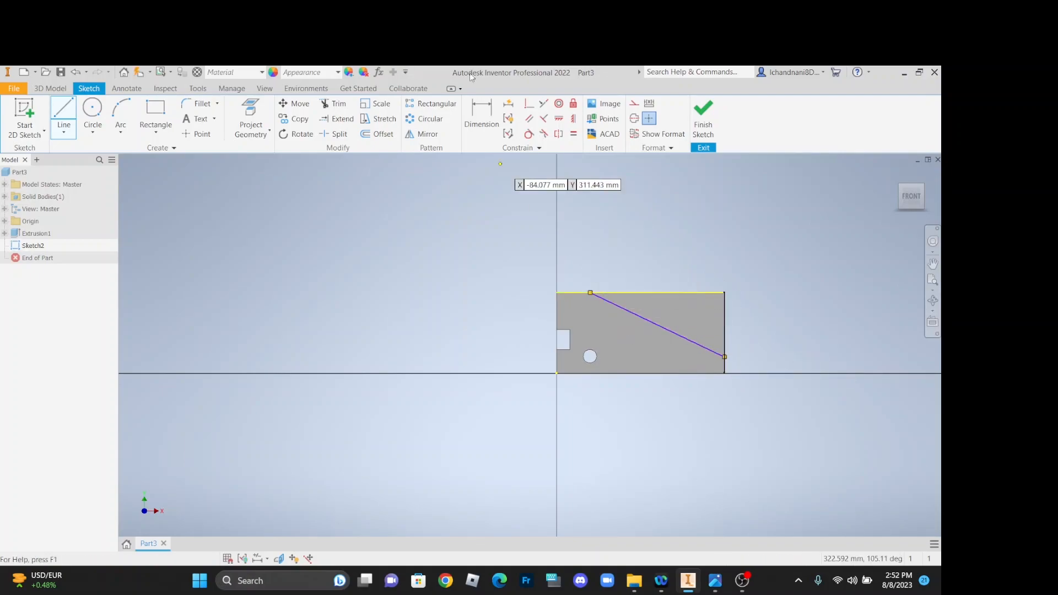
Dimension the slanted line's upper endpoint from the face's top-left corner and set the distance to 90 mm
{"action": "left_click", "coordinate": [483, 121]}
{"action": "left_click", "coordinate": [591, 294]}
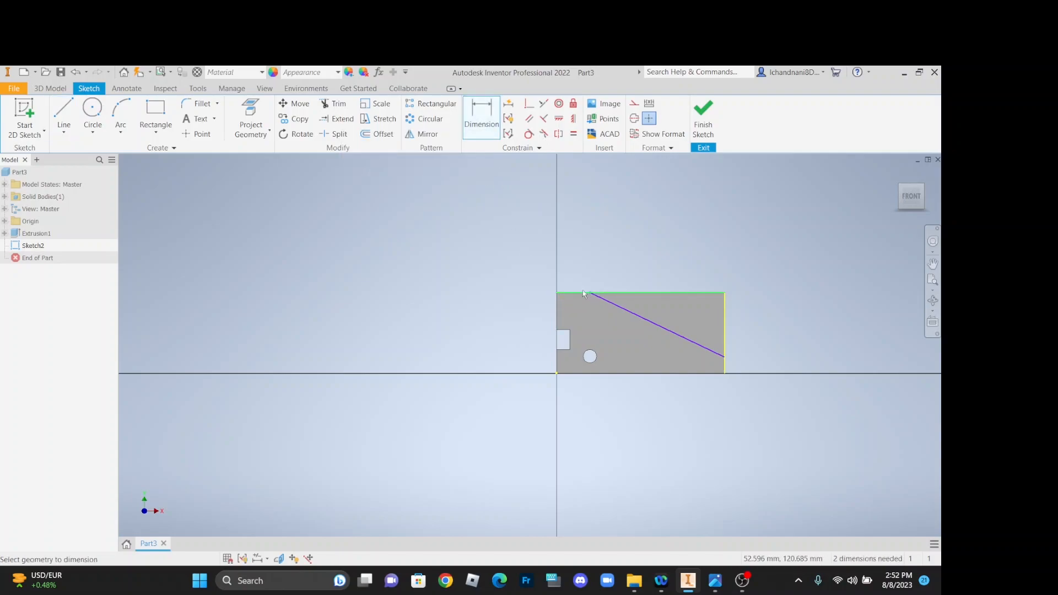
{"action": "left_click", "coordinate": [556, 292]}
{"action": "left_click", "coordinate": [566, 280]}
{"action": "left_click", "coordinate": [567, 283]}
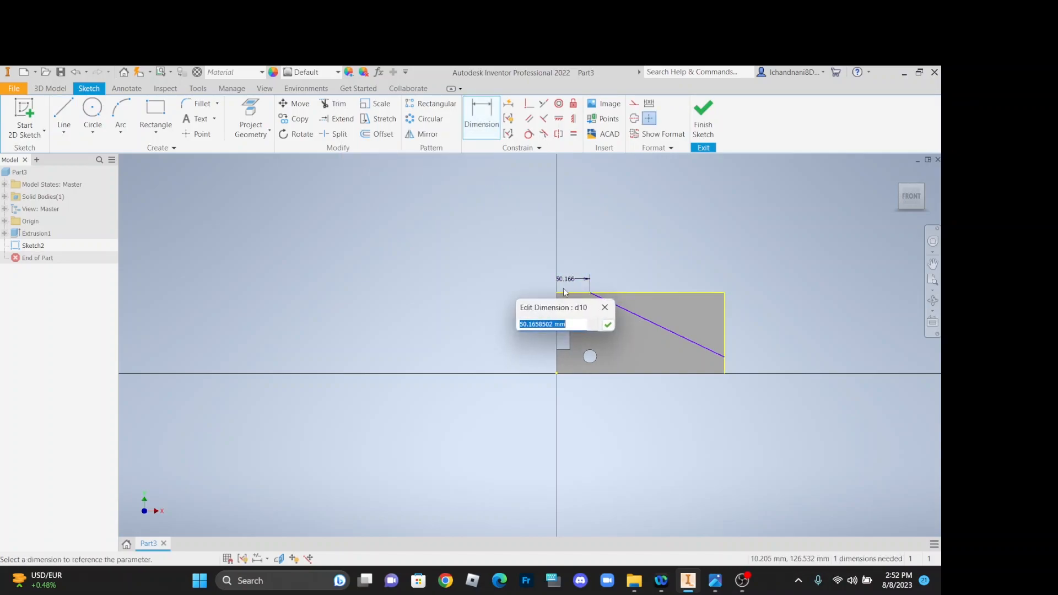
{"action": "type", "text": "90"}
{"action": "key", "text": "Return"}
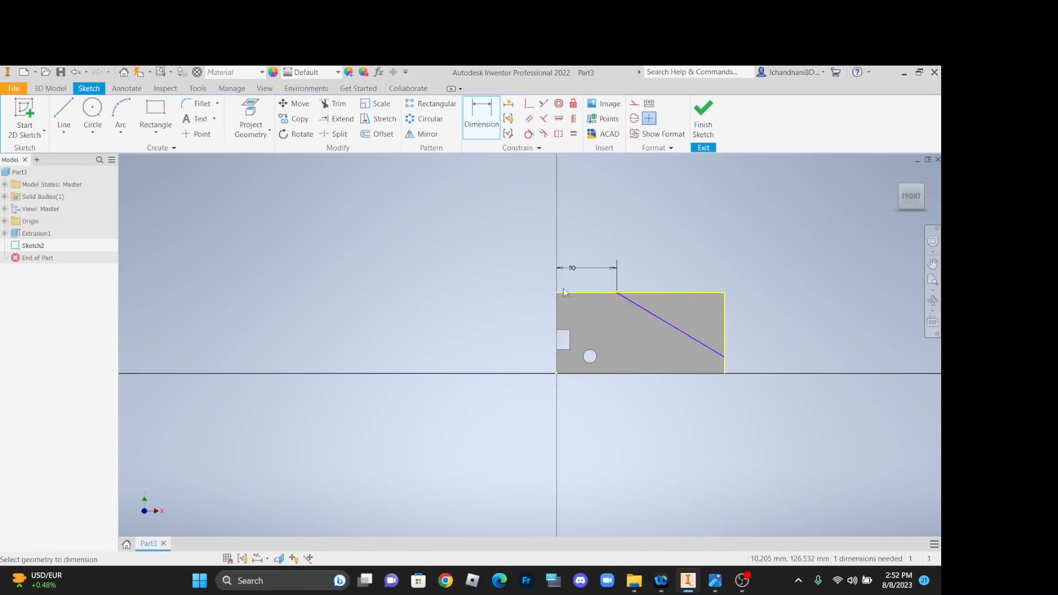
Dimension the angle between the slanted line and the face's top edge and set it to 30 degrees
{"action": "left_click", "coordinate": [491, 119]}
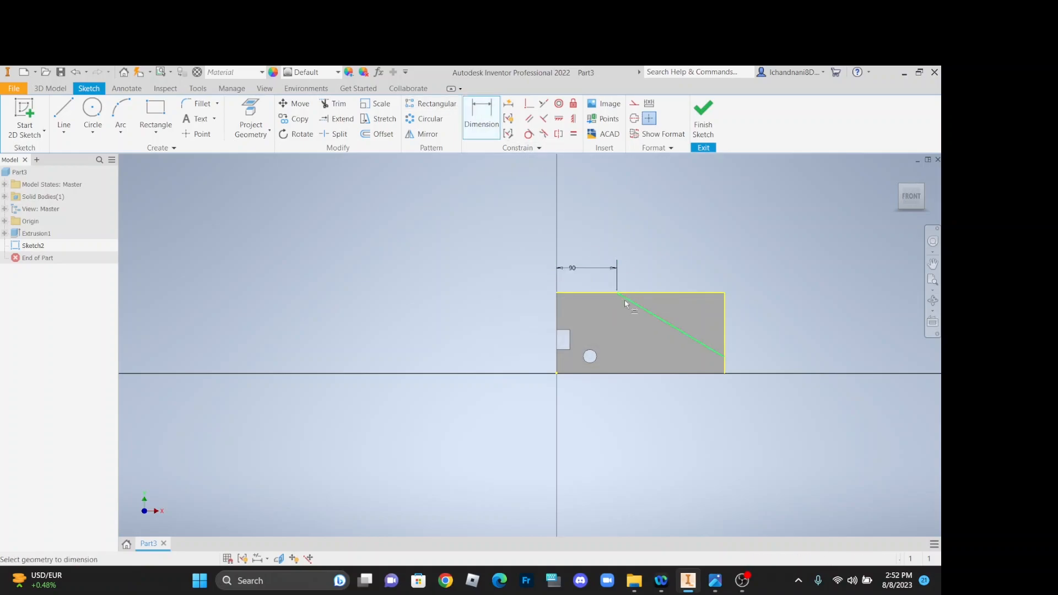
{"action": "scroll", "coordinate": [667, 325], "scroll_direction": "up", "scroll_amount": 5}
{"action": "left_click", "coordinate": [573, 216]}
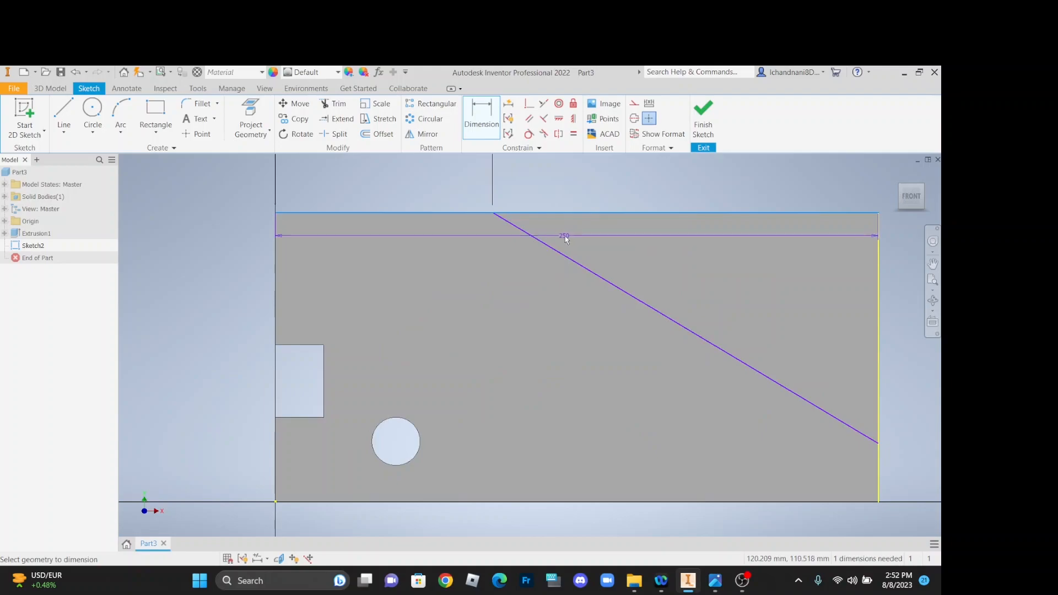
{"action": "left_click", "coordinate": [555, 248]}
{"action": "left_click", "coordinate": [562, 240]}
{"action": "type", "text": "30"}
{"action": "key", "text": "Return"}
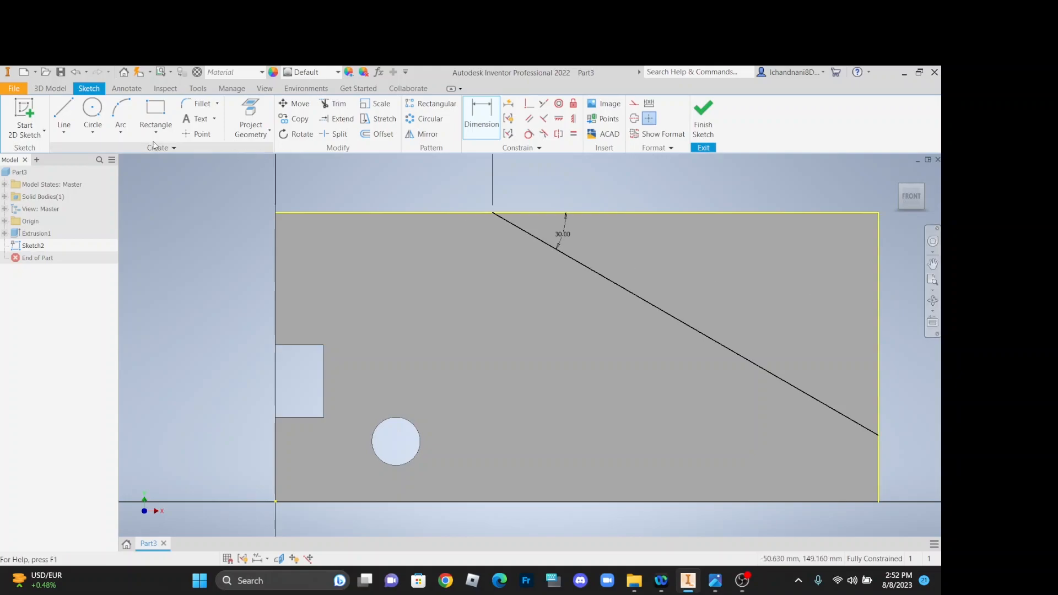
Close the triangle above the slanted line with lines along the front face's top and right edges, meeting at the upper-right corner
{"action": "left_click", "coordinate": [64, 115]}
{"action": "left_click", "coordinate": [493, 212]}
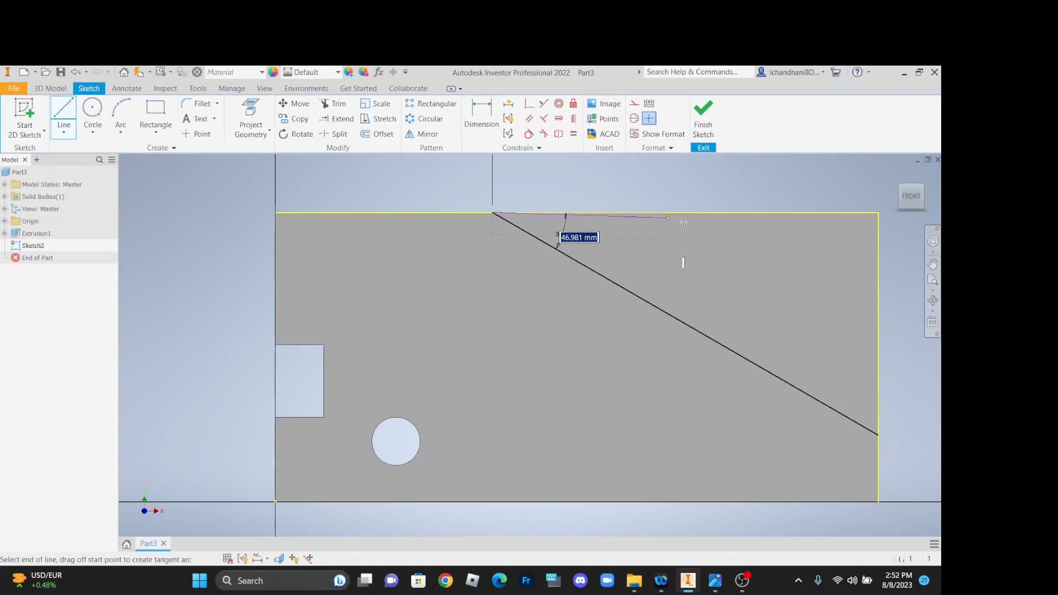
{"action": "left_click", "coordinate": [878, 213]}
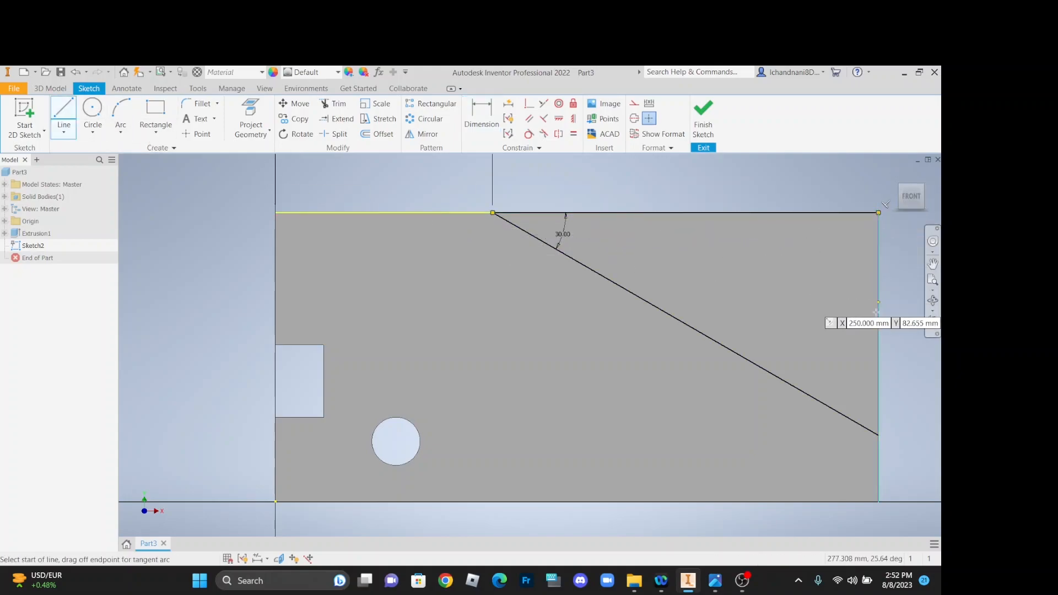
{"action": "left_click", "coordinate": [75, 129]}
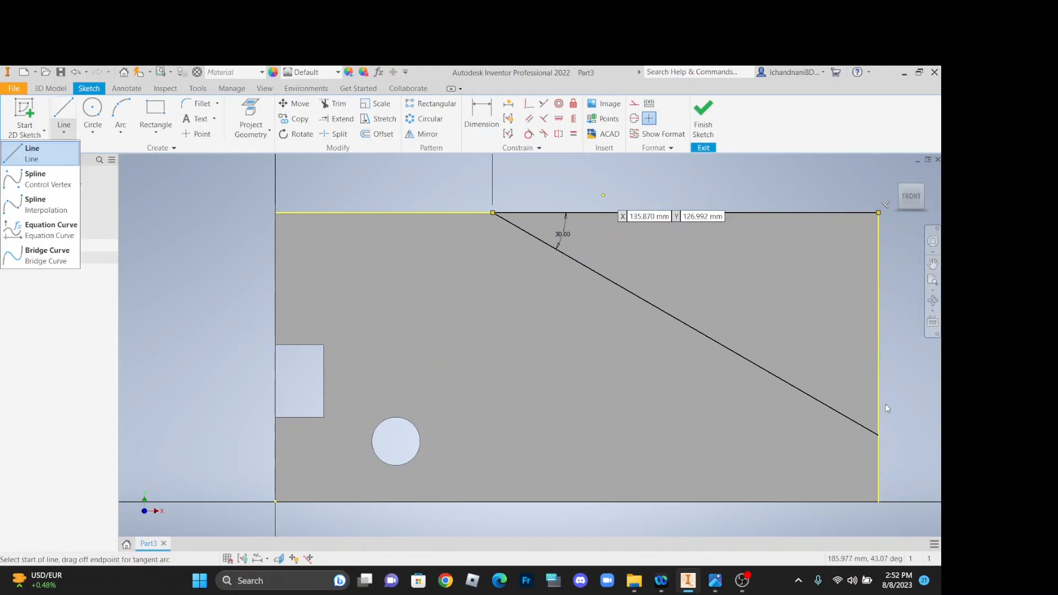
{"action": "left_click", "coordinate": [53, 159]}
{"action": "left_click", "coordinate": [877, 214]}
{"action": "double_click", "coordinate": [878, 435]}
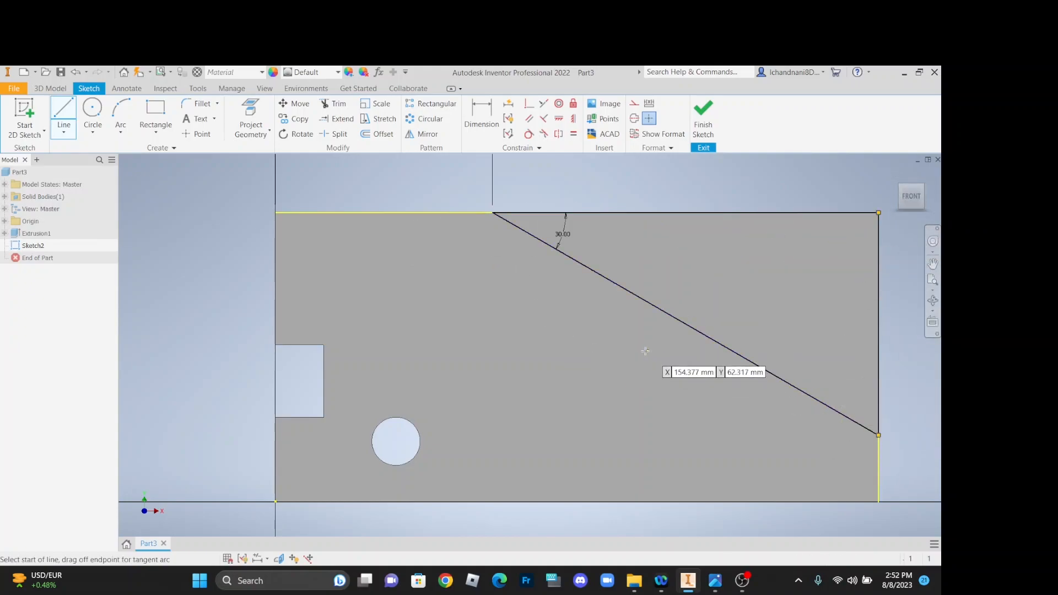
{"action": "scroll", "coordinate": [579, 302], "scroll_direction": "up", "scroll_amount": 1}
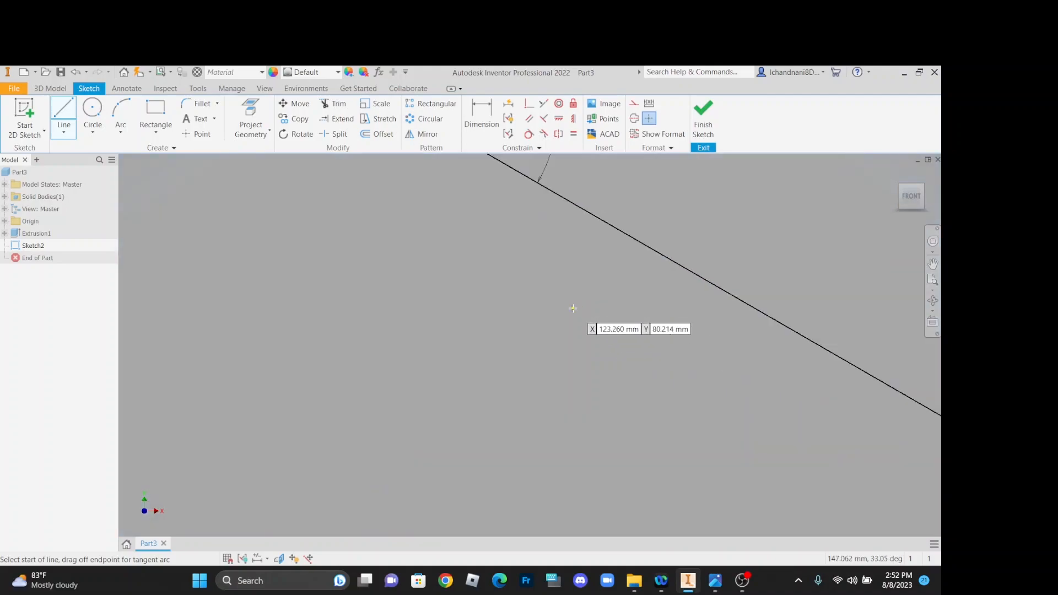
{"action": "scroll", "coordinate": [571, 307], "scroll_direction": "down", "scroll_amount": 4}
{"action": "scroll", "coordinate": [482, 228], "scroll_direction": "up", "scroll_amount": 2}
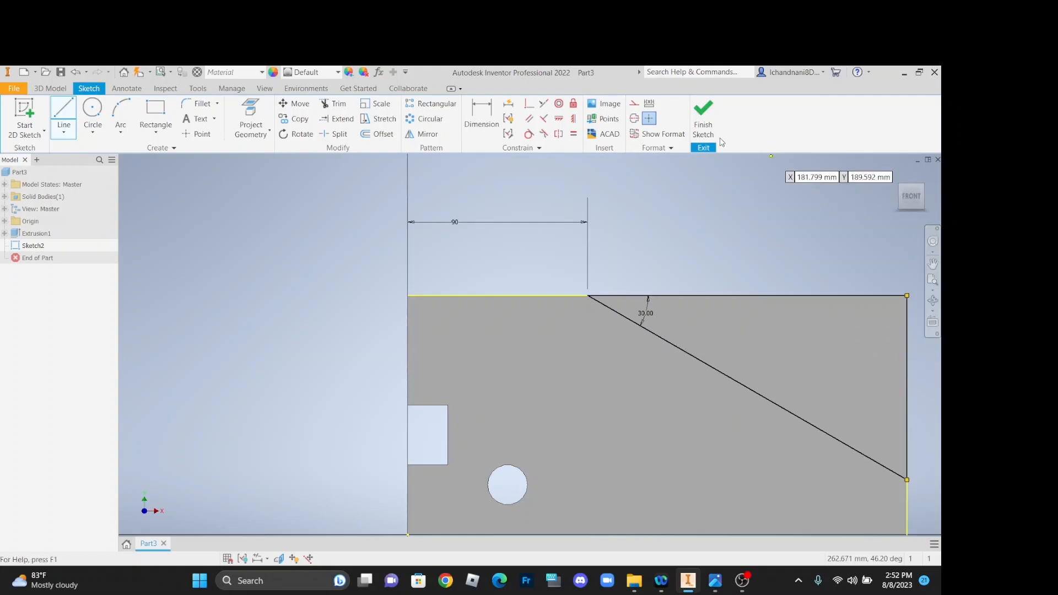
Finish the sketch and extrude the triangular profile as a 175 mm cut through the block
{"action": "left_click", "coordinate": [703, 118]}
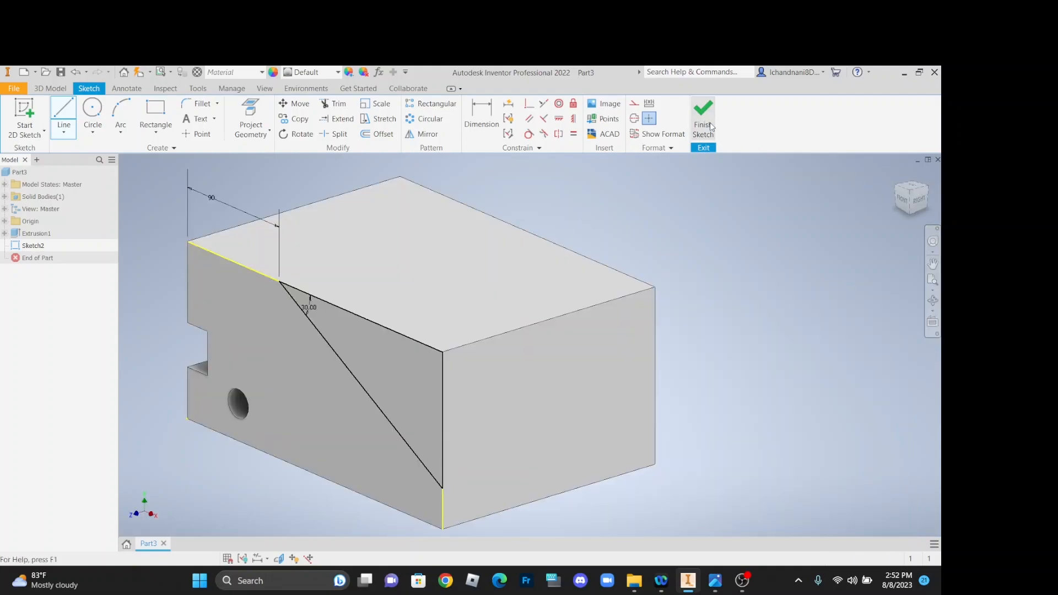
{"action": "left_click", "coordinate": [65, 117]}
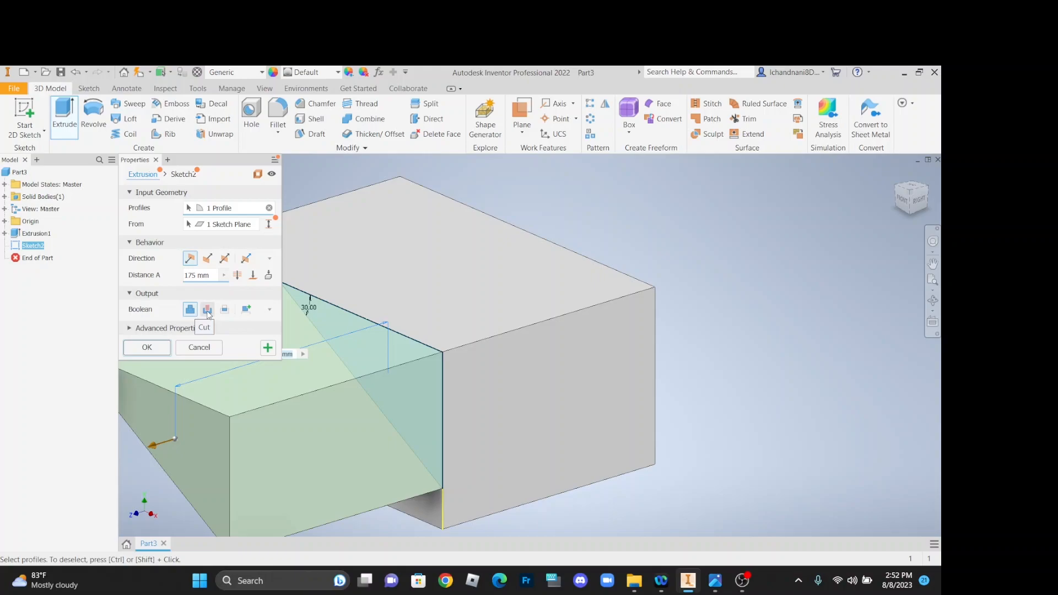
{"action": "left_click", "coordinate": [210, 310]}
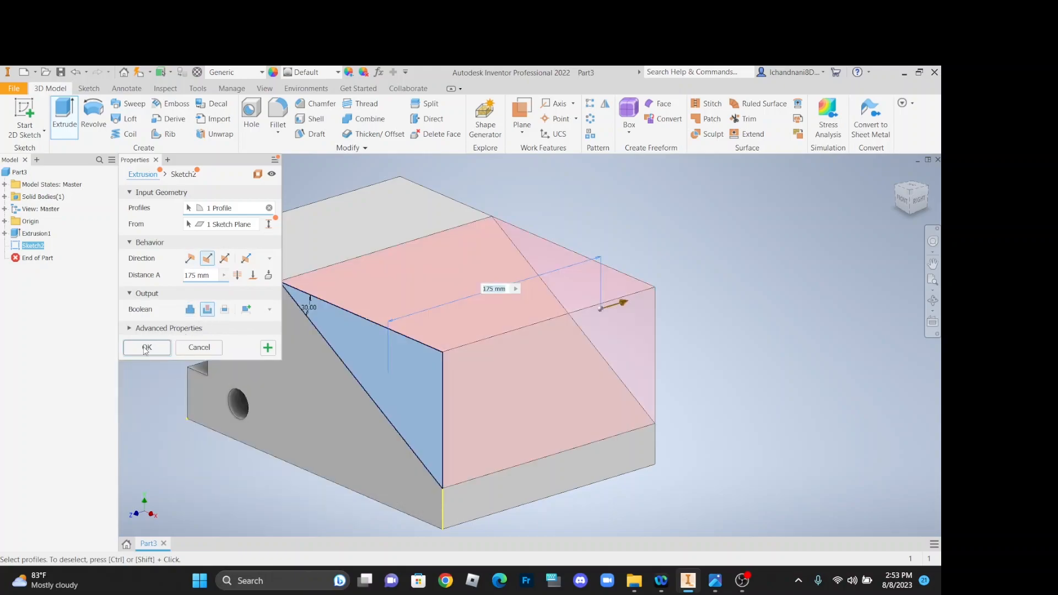
{"action": "left_click", "coordinate": [147, 348]}
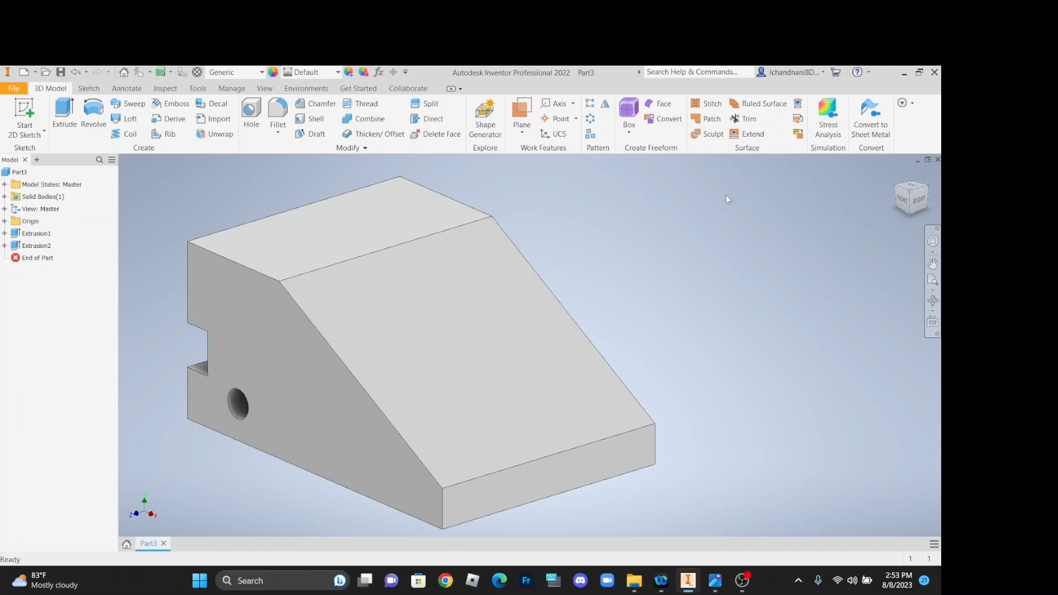
Start a new 2D sketch on the block's flat top face beside the slope
{"action": "left_click", "coordinate": [21, 131]}
{"action": "left_click", "coordinate": [33, 156]}
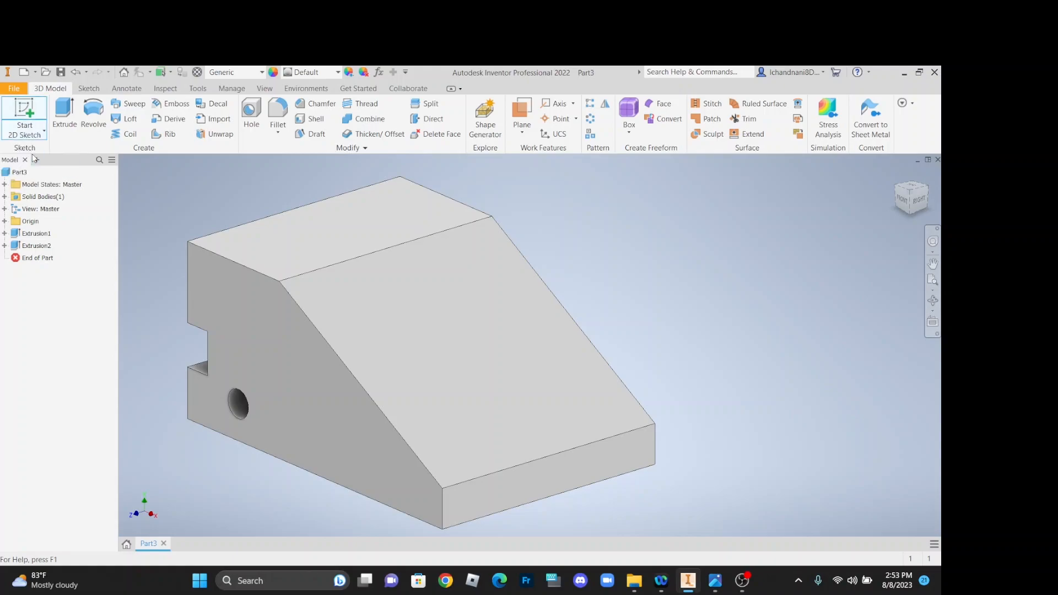
{"action": "left_click", "coordinate": [331, 251]}
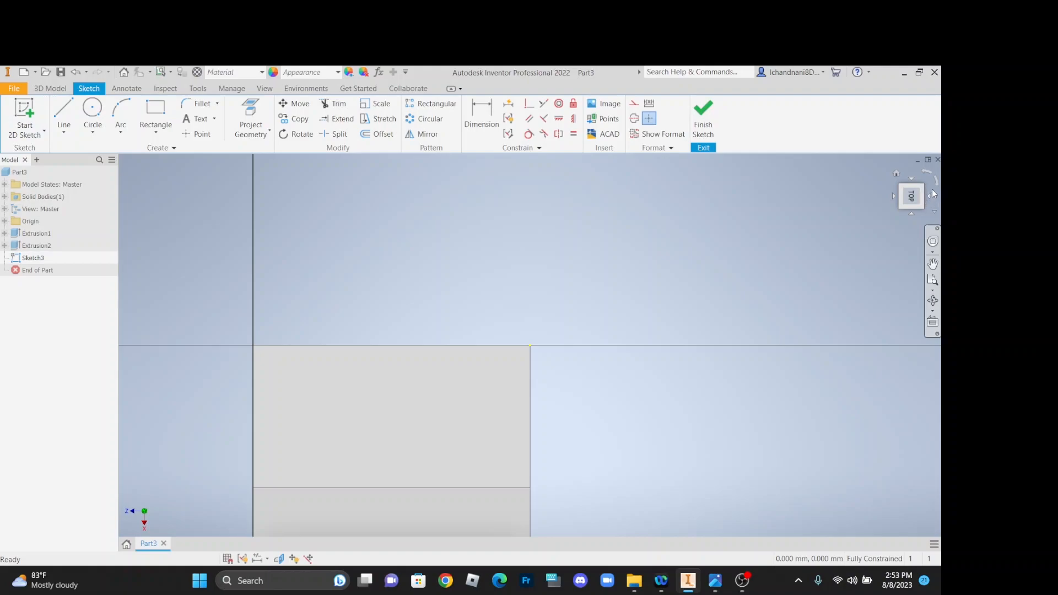
{"action": "left_click", "coordinate": [935, 183]}
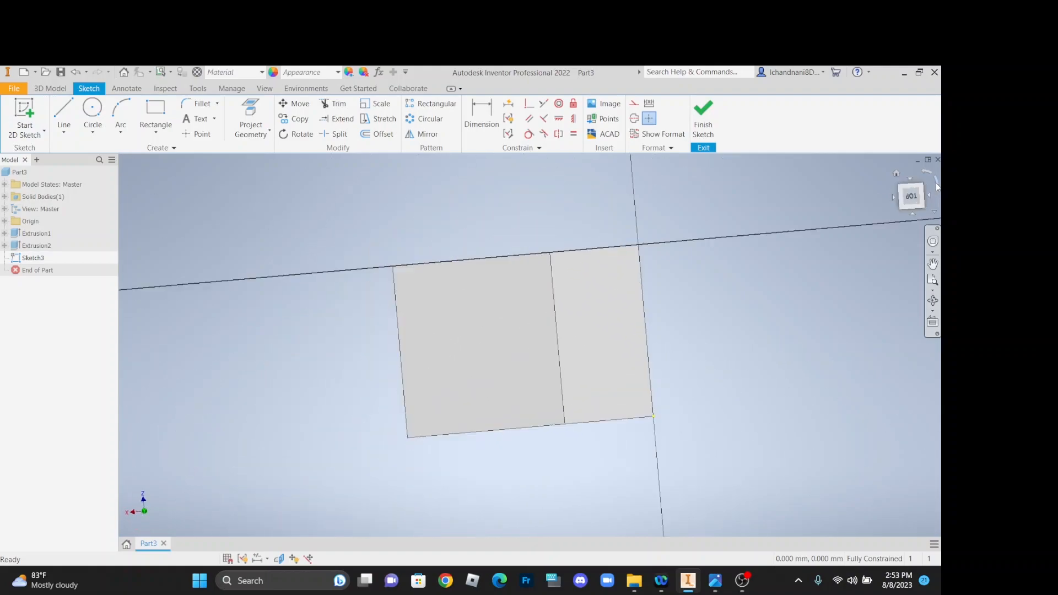
{"action": "left_click", "coordinate": [924, 171]}
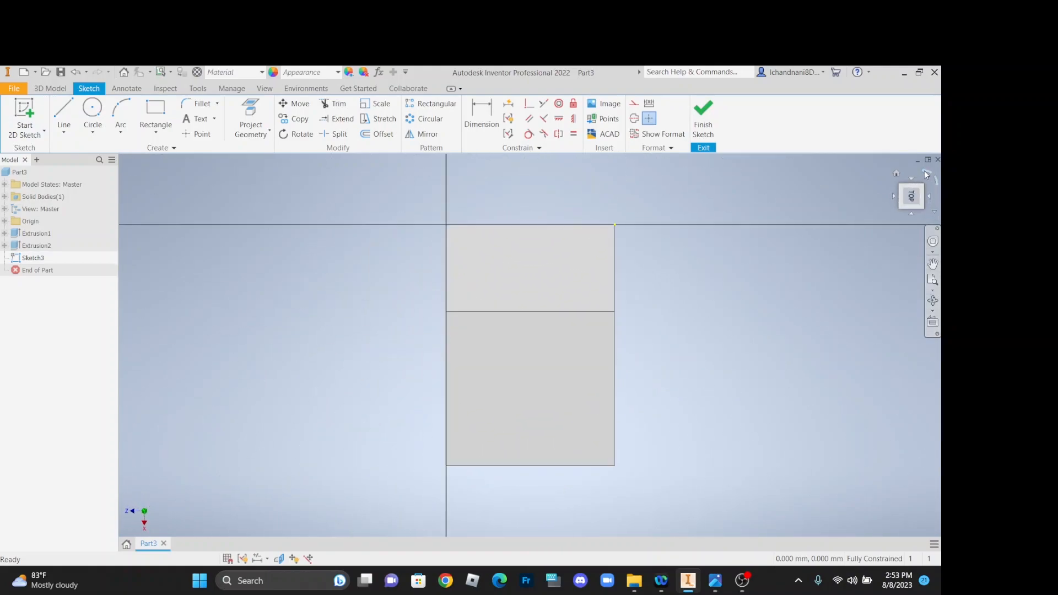
{"action": "left_click", "coordinate": [924, 170]}
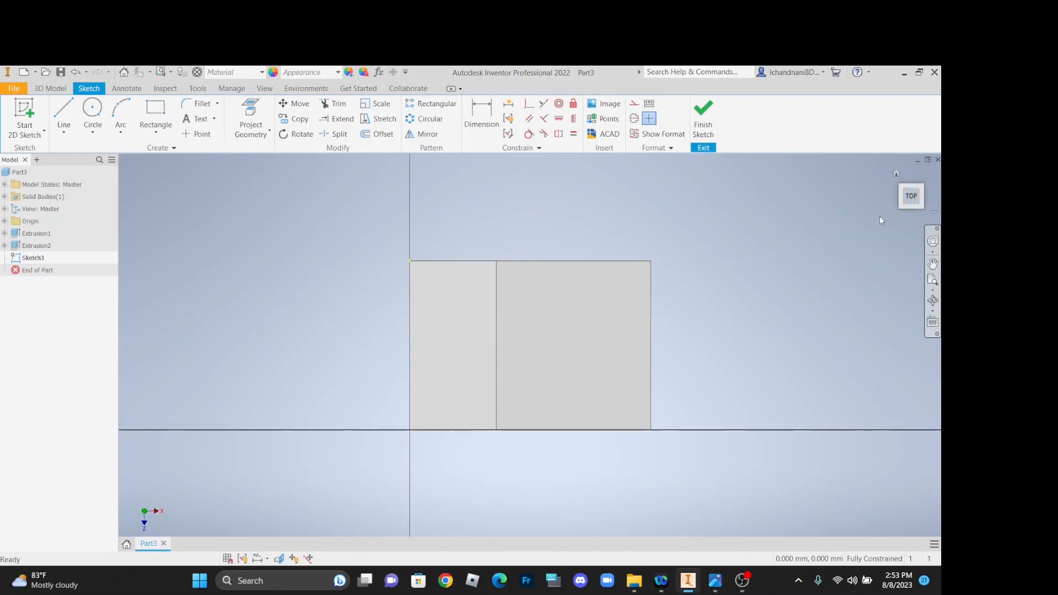
Draw a slanted line from the block outline's lower edge, about 70 mm from its left corner, up to a point on the right edge
{"action": "left_click", "coordinate": [58, 128]}
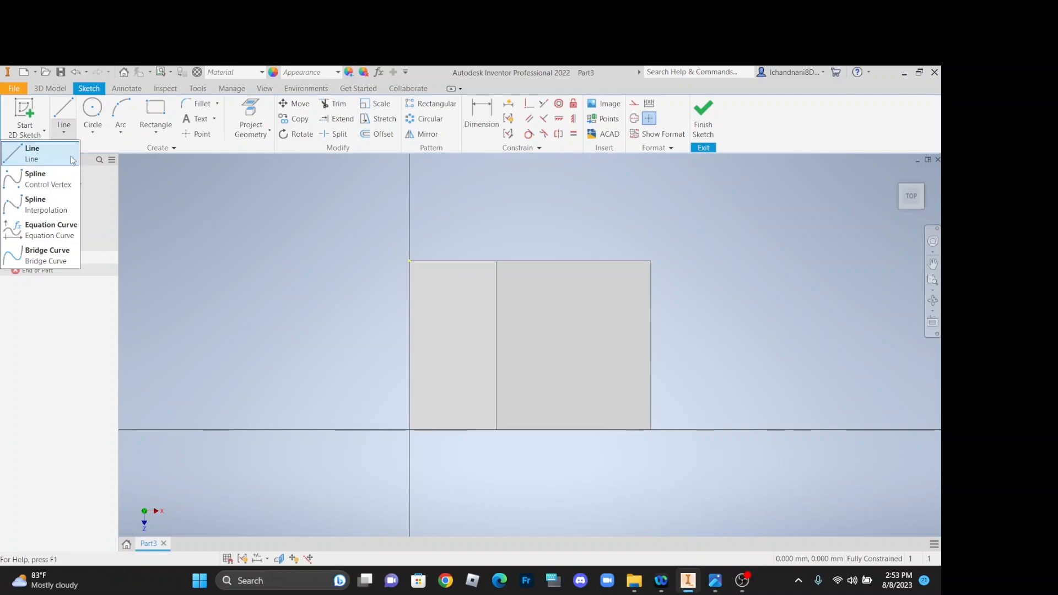
{"action": "left_click", "coordinate": [58, 156]}
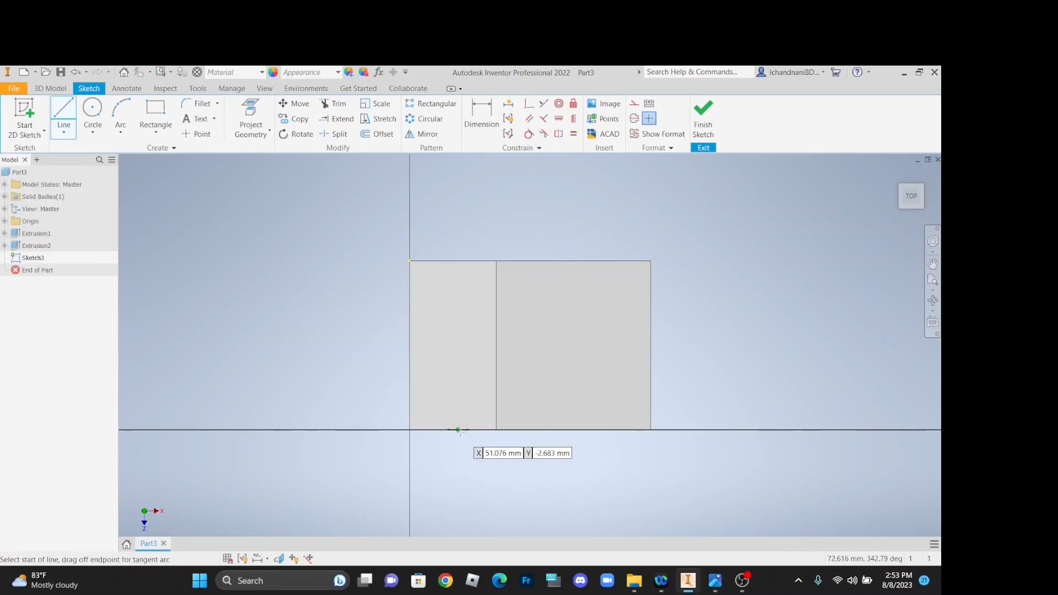
{"action": "left_click", "coordinate": [479, 429]}
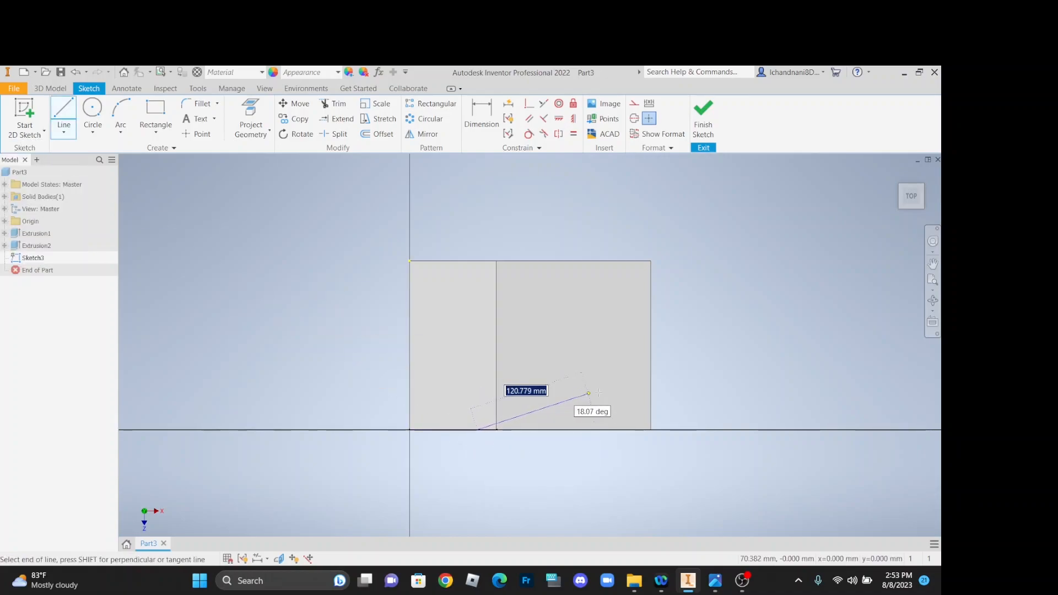
{"action": "double_click", "coordinate": [650, 369]}
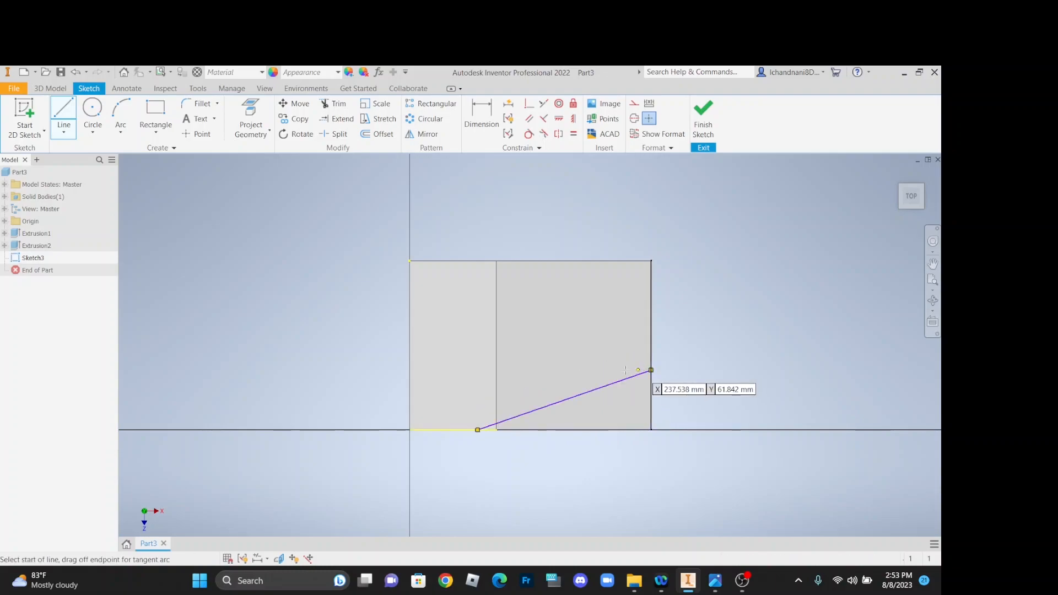
Dimension the slanted line's lower endpoint from the block's left edge and set the distance to 75 mm
{"action": "left_click", "coordinate": [478, 117]}
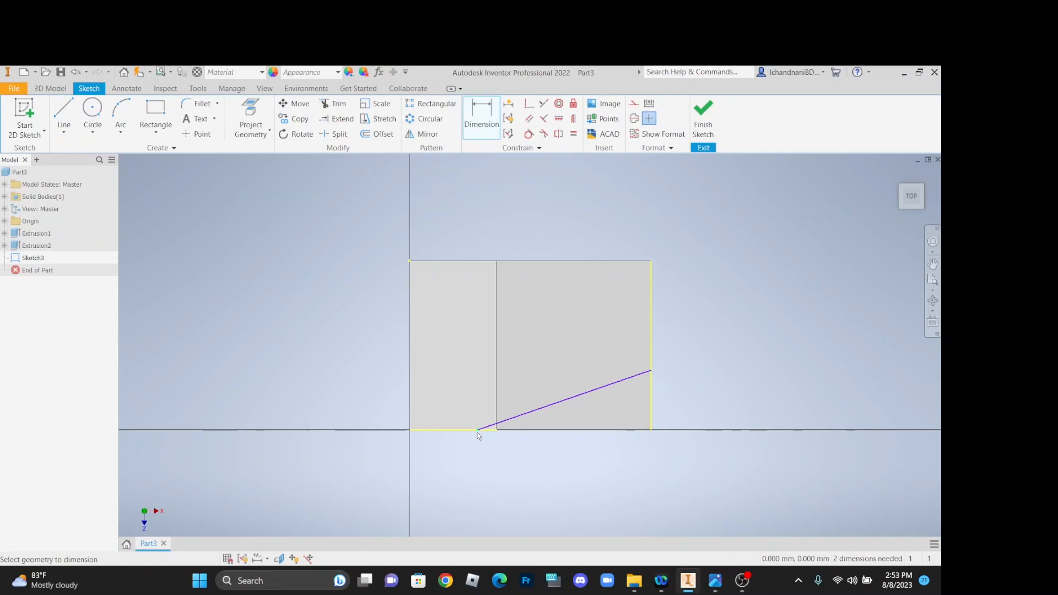
{"action": "left_click", "coordinate": [410, 427]}
{"action": "left_click", "coordinate": [425, 448]}
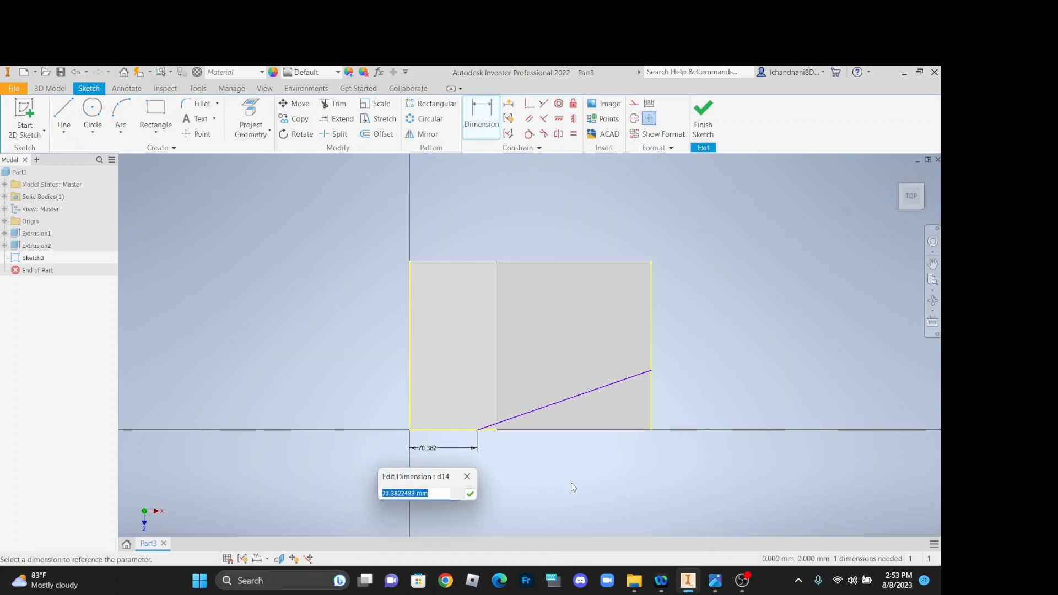
{"action": "type", "text": "75"}
{"action": "key", "text": "Return"}
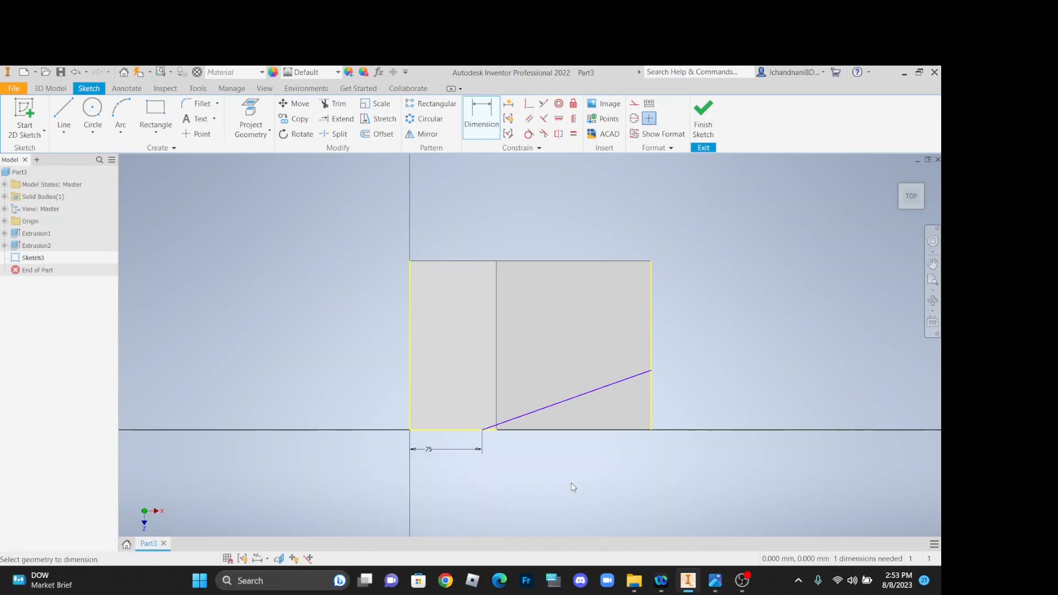
Dimension the angle between the slanted line and the outline's lower edge and set it to 30 degrees
{"action": "left_click", "coordinate": [484, 133]}
{"action": "left_click", "coordinate": [518, 430]}
{"action": "left_click", "coordinate": [537, 423]}
{"action": "type", "text": "30"}
{"action": "key", "text": "Return"}
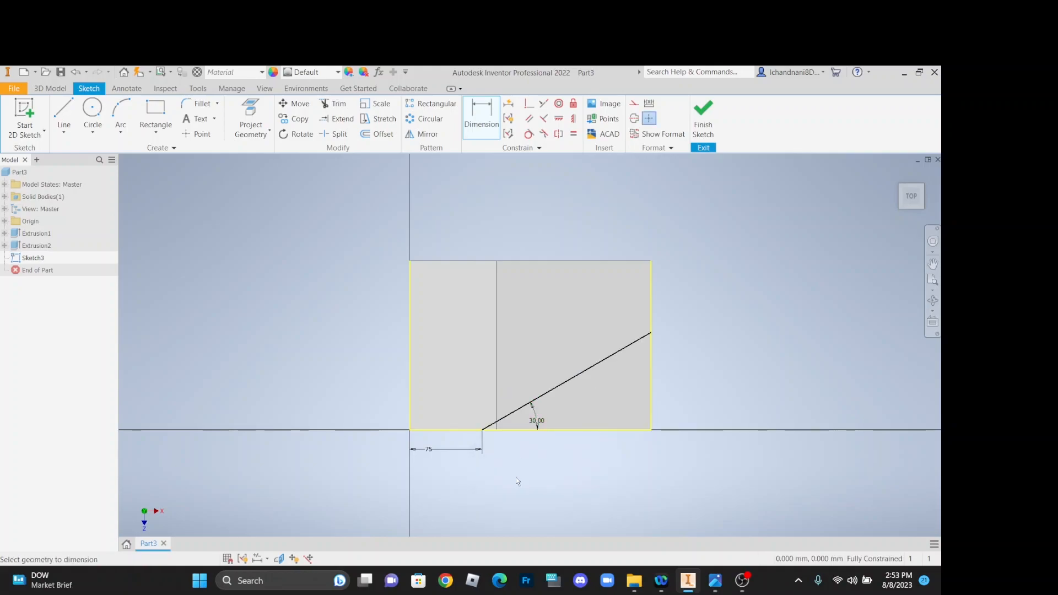
Close the triangle below the slanted line with lines along the outline's right and lower edges, meeting at the lower-right corner
{"action": "left_click", "coordinate": [63, 116]}
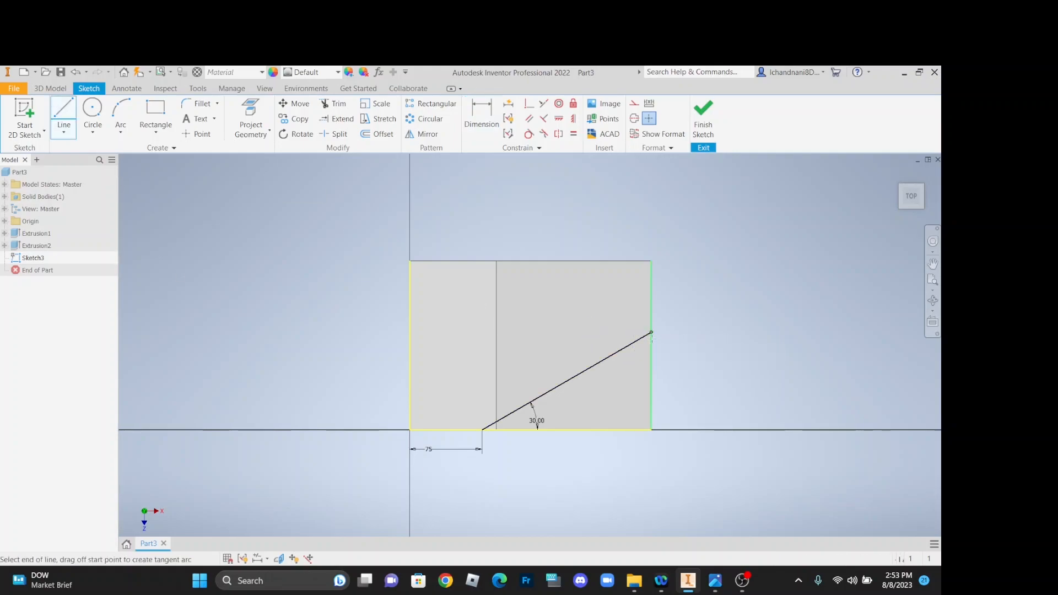
{"action": "double_click", "coordinate": [650, 429]}
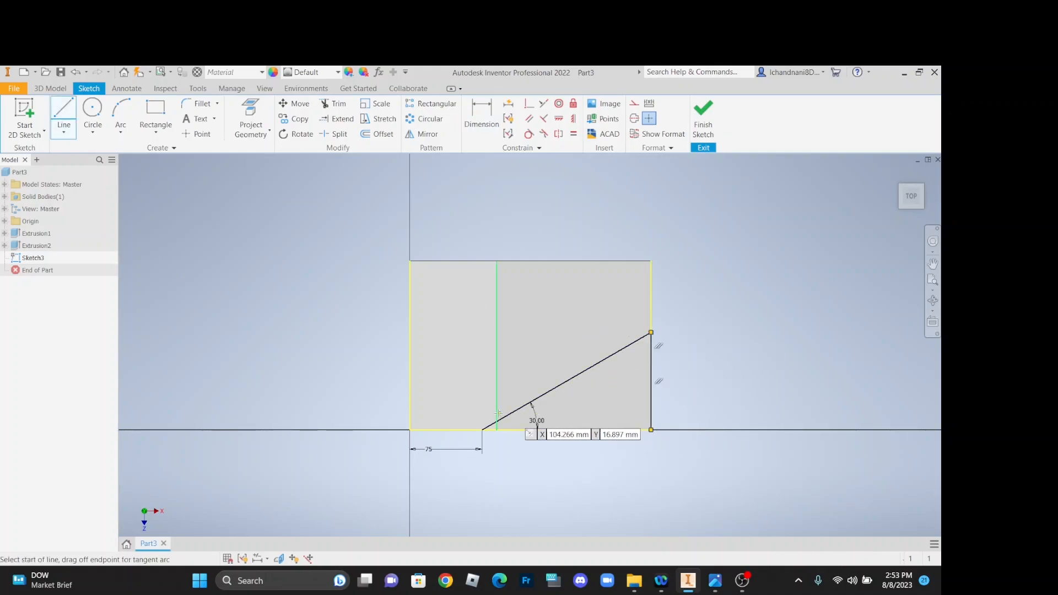
{"action": "left_click", "coordinate": [64, 132]}
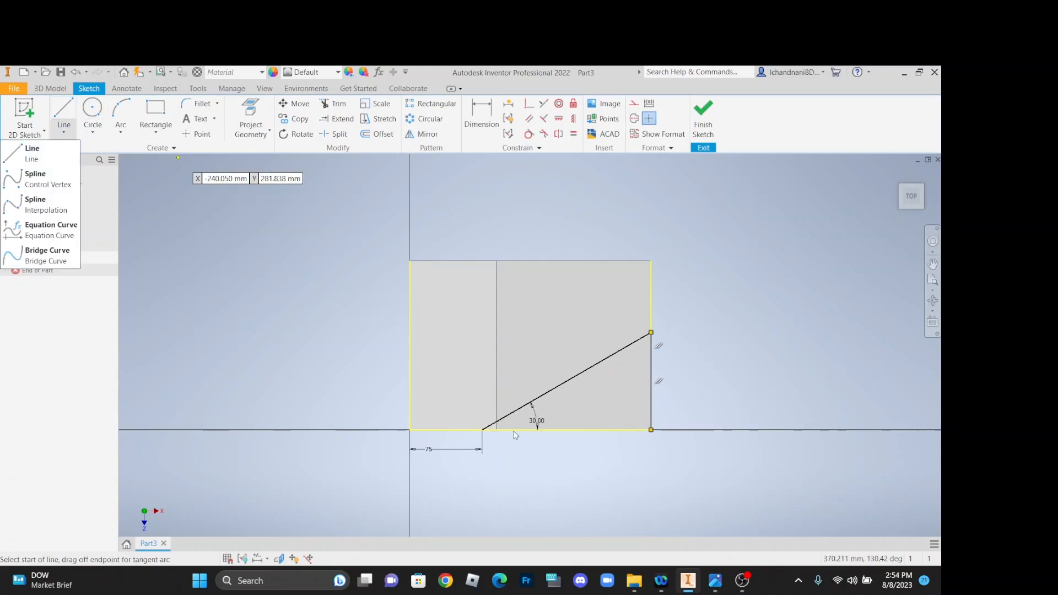
{"action": "left_click", "coordinate": [59, 156]}
{"action": "left_click", "coordinate": [482, 430]}
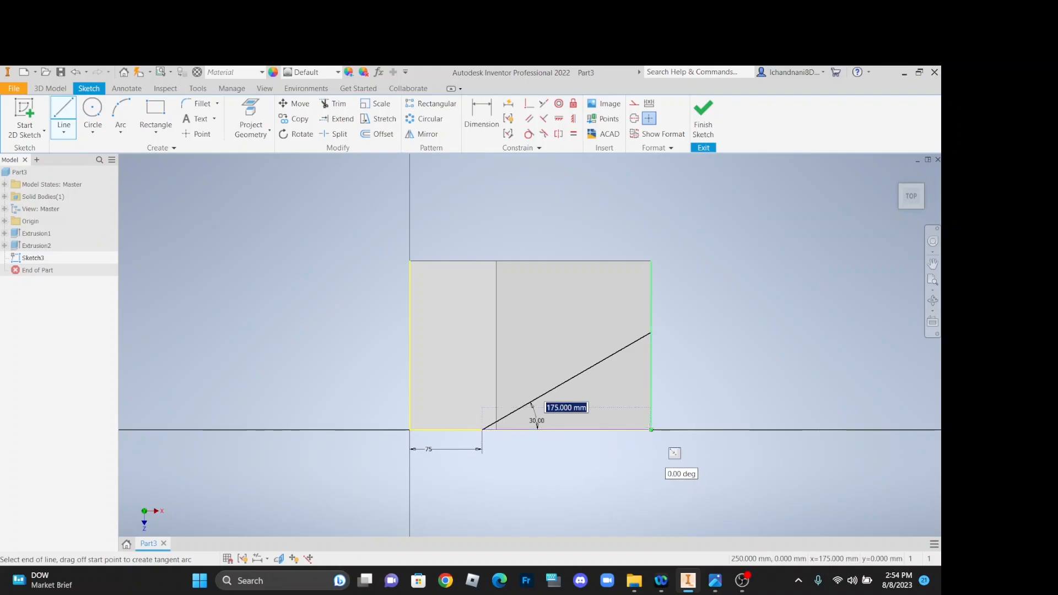
{"action": "double_click", "coordinate": [650, 429]}
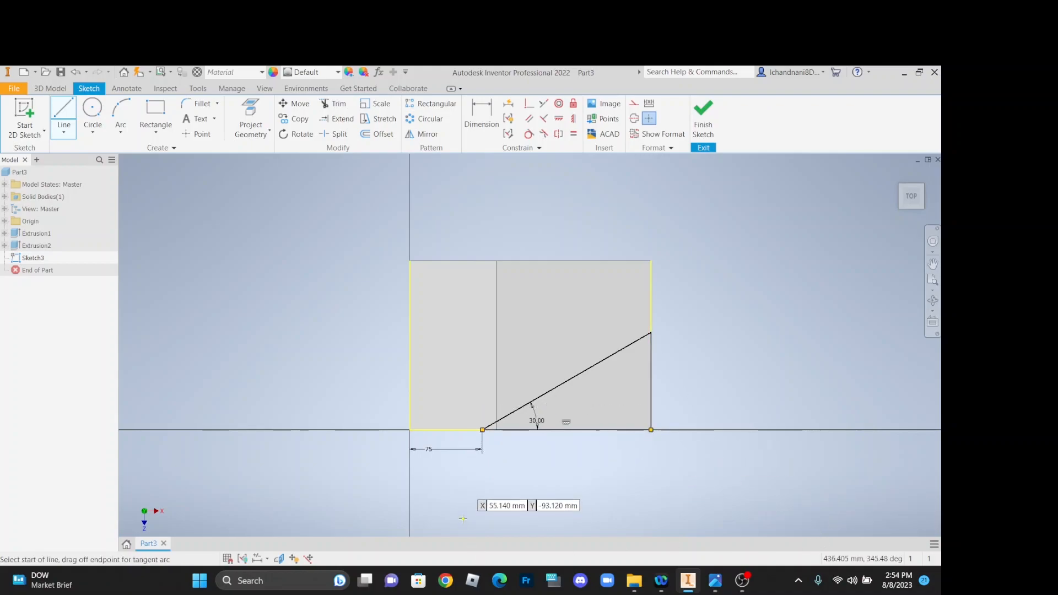
Check the side cut against the Angle Slider reference drawing and finish the top-face sketch
{"action": "scroll", "coordinate": [463, 517], "scroll_direction": "up", "scroll_amount": 3}
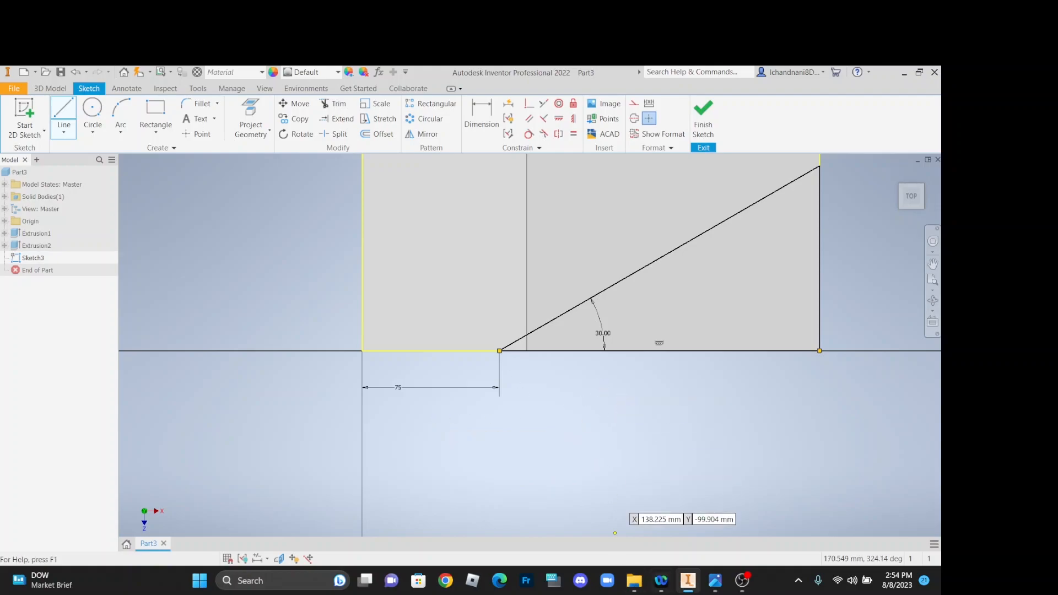
{"action": "left_click", "coordinate": [716, 582]}
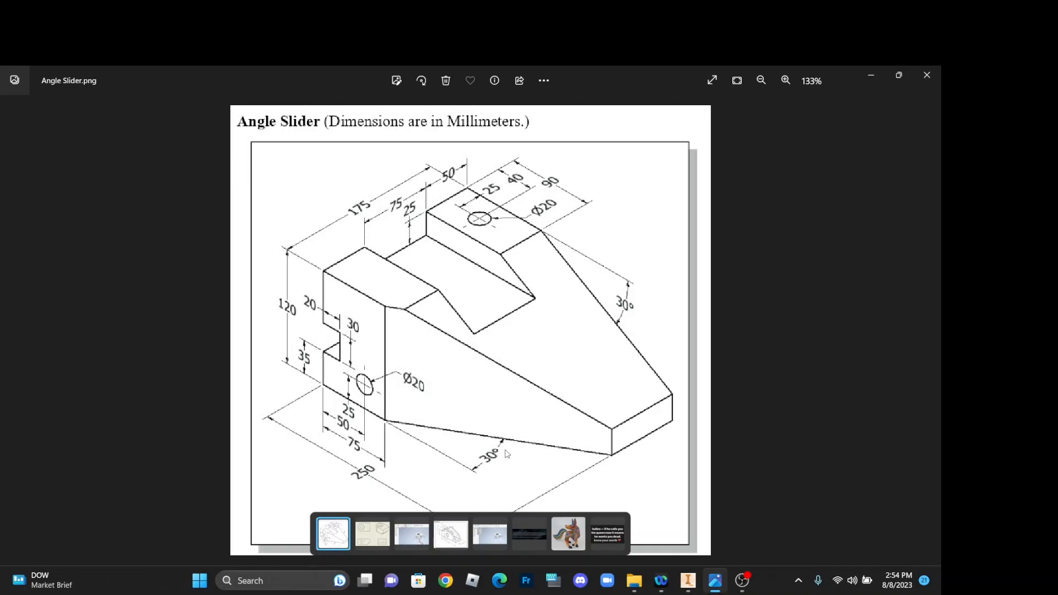
{"action": "left_click", "coordinate": [683, 582]}
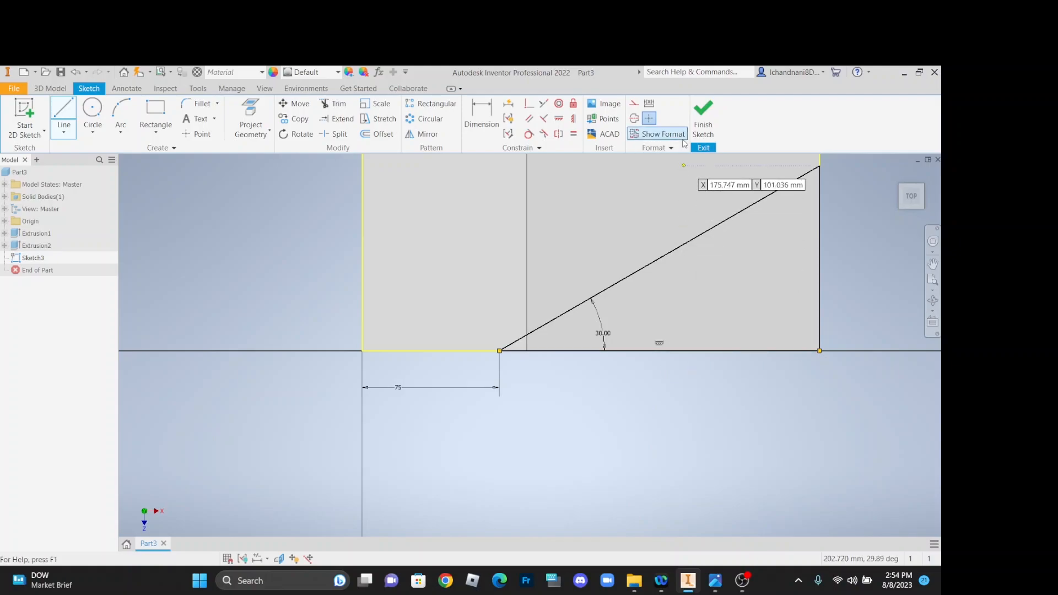
{"action": "left_click", "coordinate": [702, 118]}
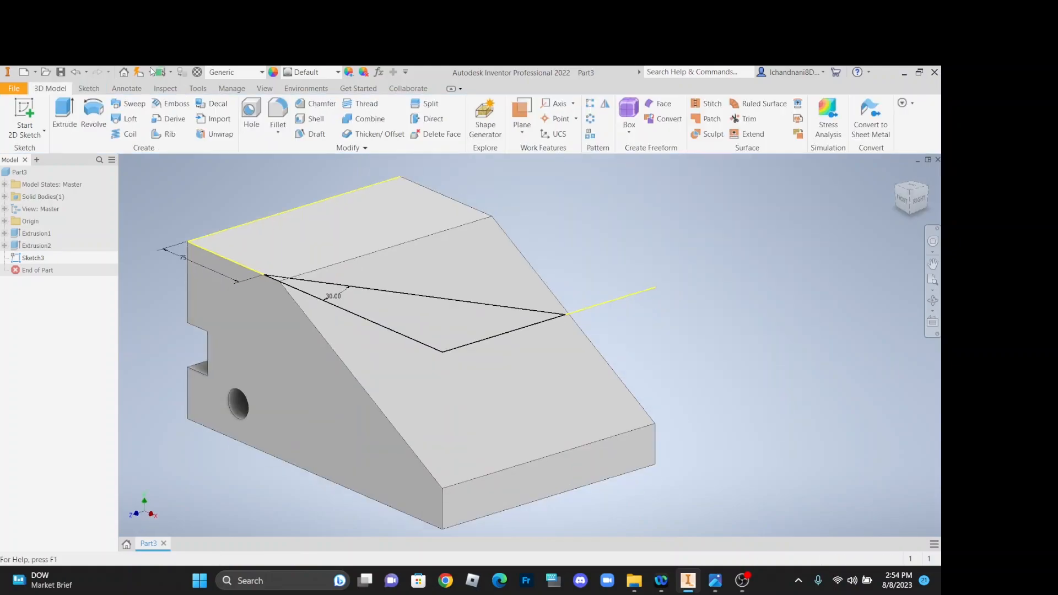
Cut the triangular profile 175 mm down through the block to form the 30-degree angled side
{"action": "left_click", "coordinate": [62, 123]}
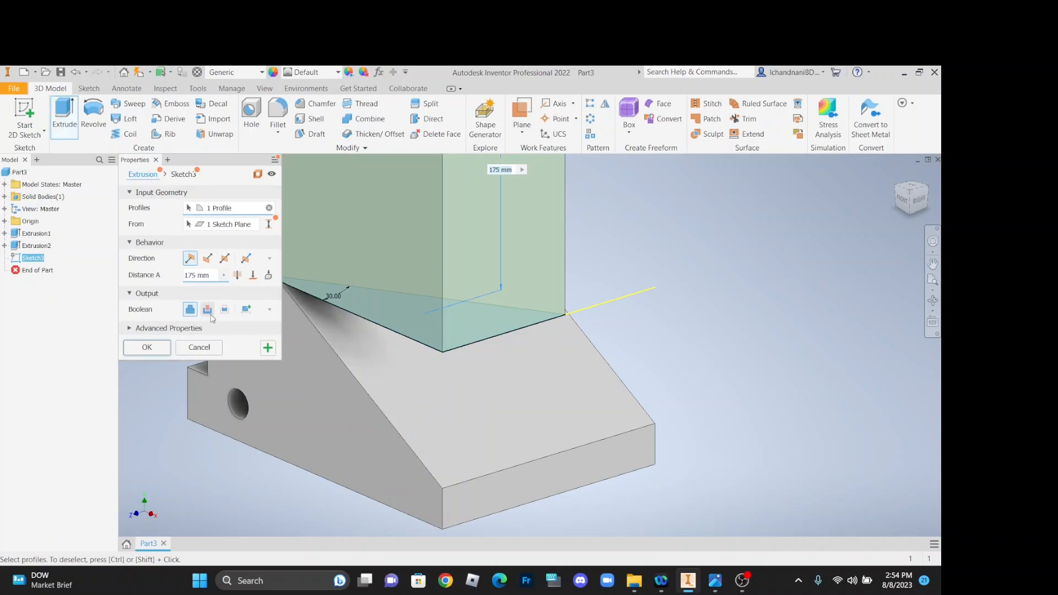
{"action": "left_click", "coordinate": [209, 311]}
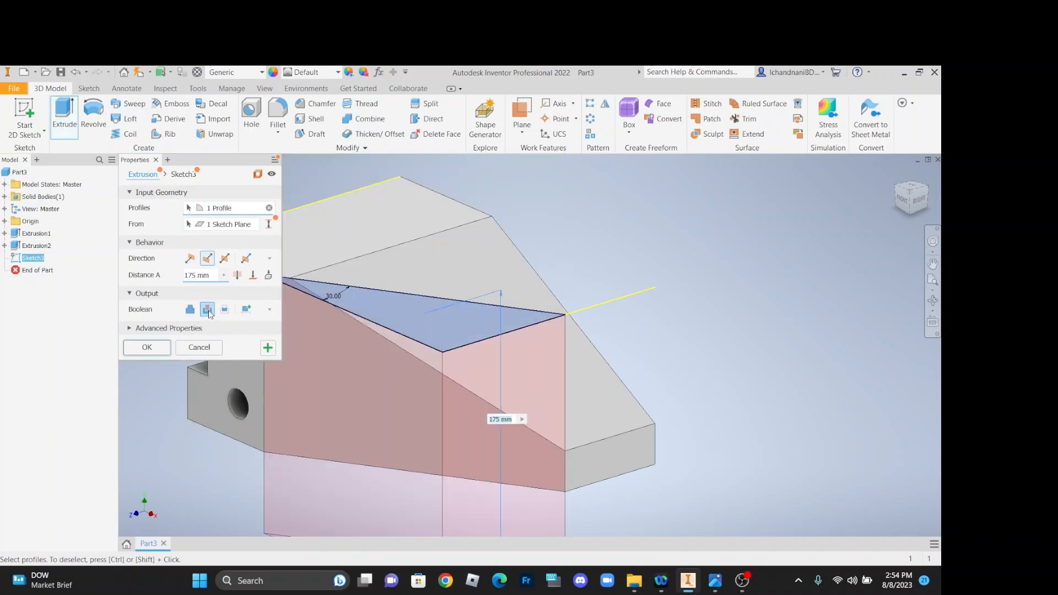
{"action": "left_click", "coordinate": [147, 347]}
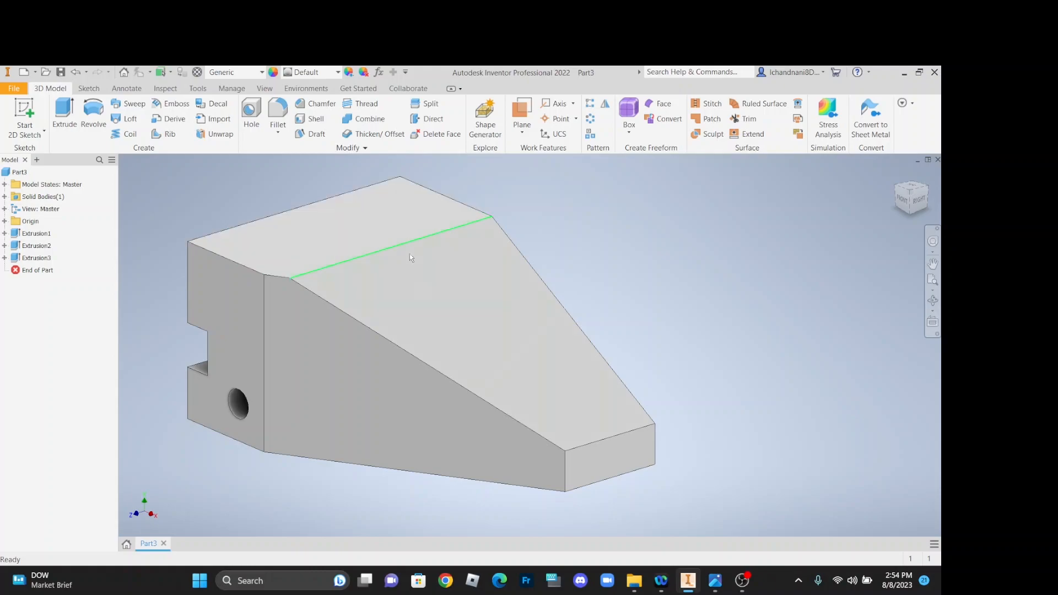
Check the top hole in the Angle Slider reference drawing and start a 2D sketch on the block's flat top face
{"action": "left_click", "coordinate": [716, 587]}
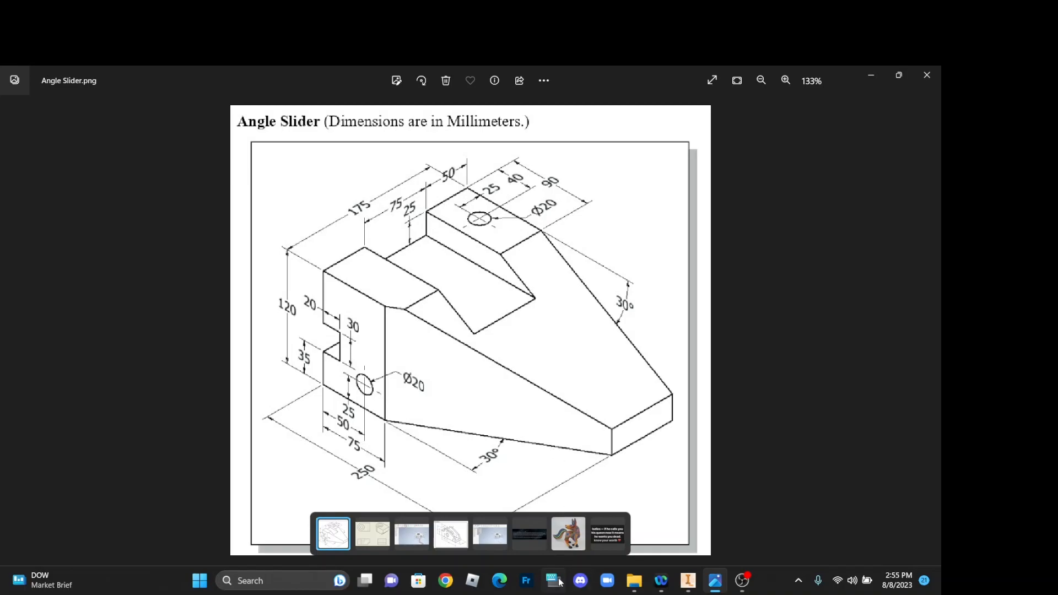
{"action": "left_click", "coordinate": [688, 582]}
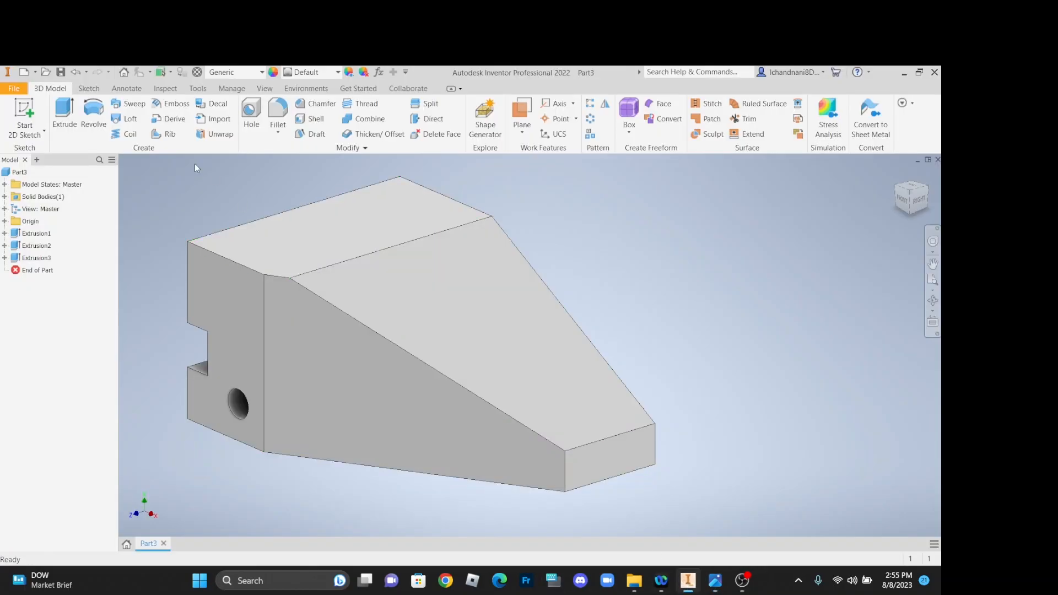
{"action": "left_click", "coordinate": [43, 130]}
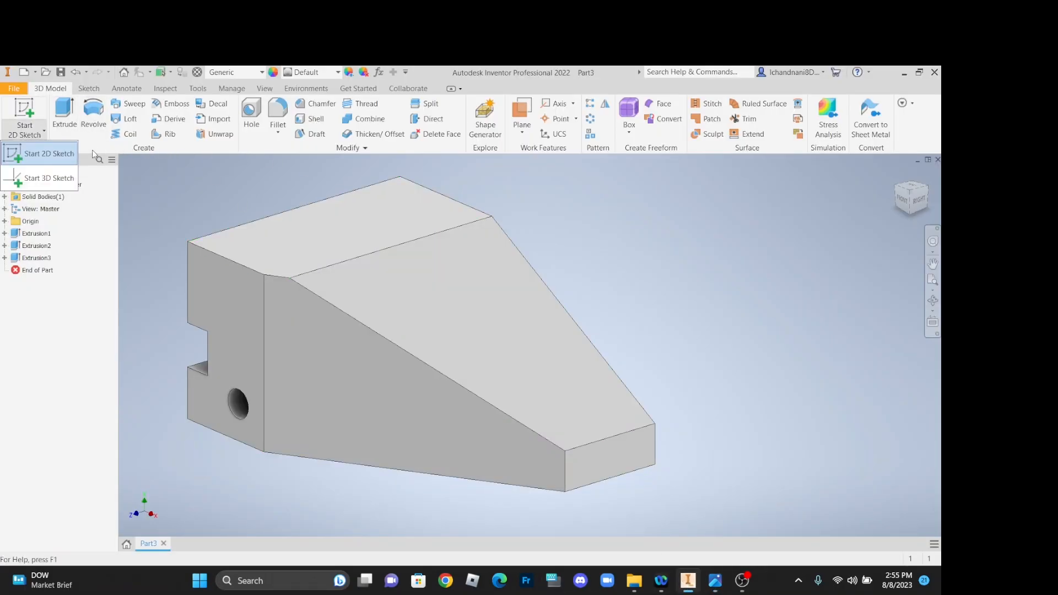
{"action": "left_click", "coordinate": [47, 153]}
{"action": "left_click", "coordinate": [387, 193]}
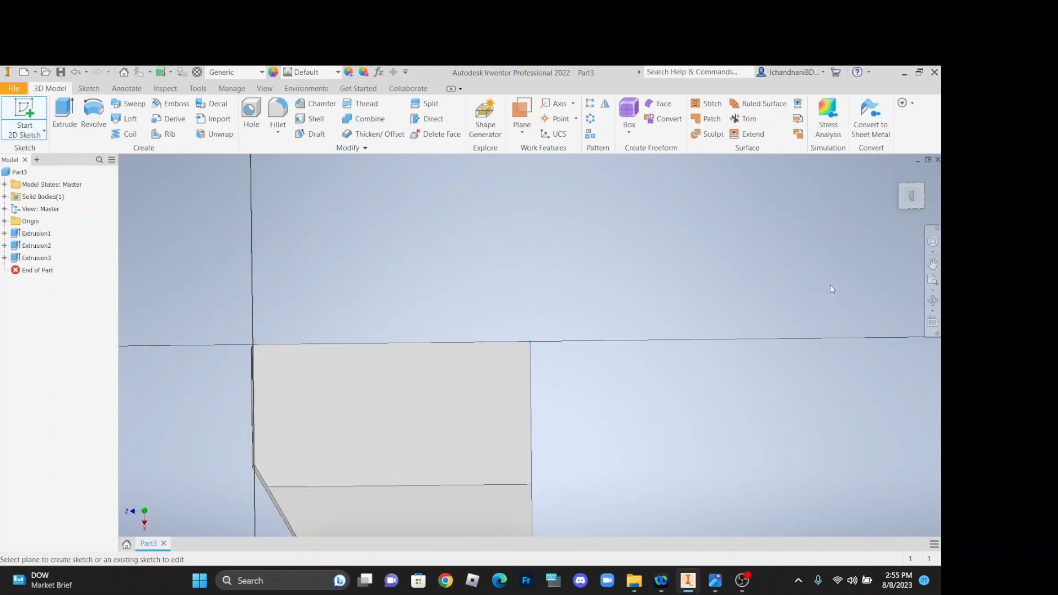
{"action": "left_click", "coordinate": [925, 171]}
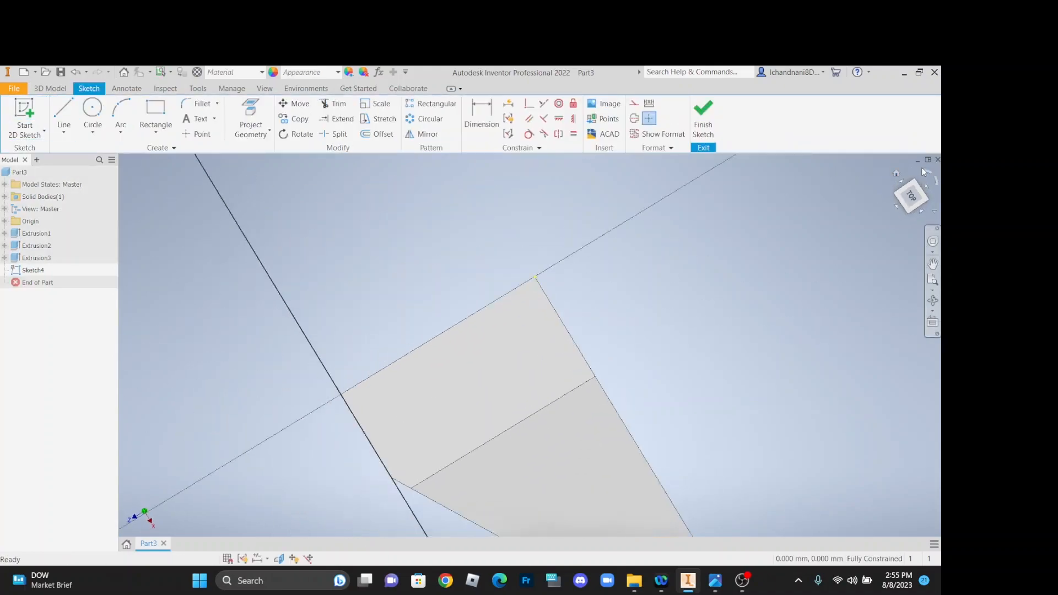
Sketch a center-point circle on the flat top face near its upper edge and set its diameter to 20 mm
{"action": "left_click", "coordinate": [93, 115]}
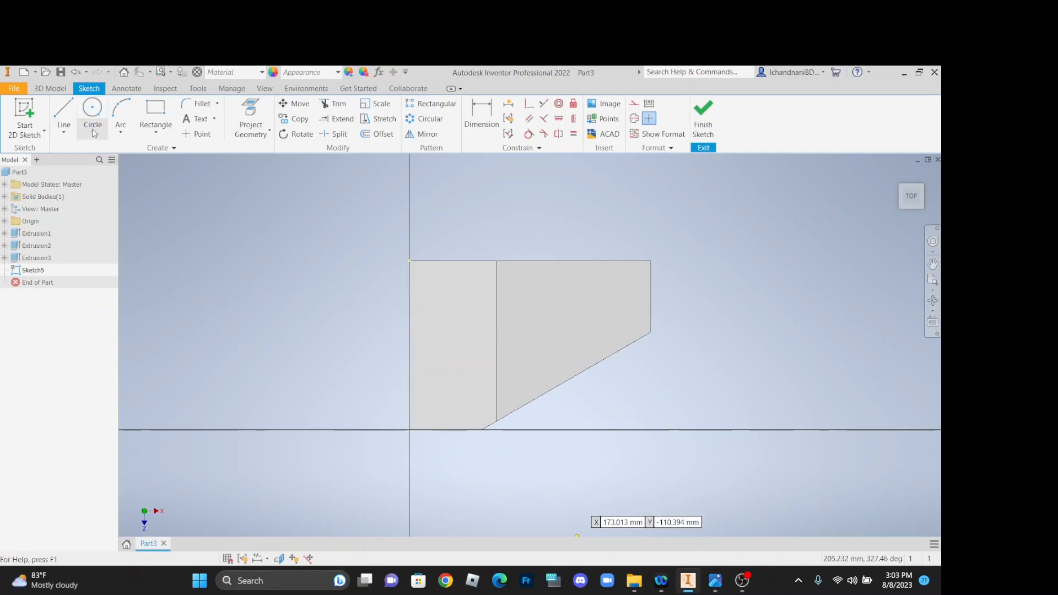
{"action": "left_click", "coordinate": [93, 132]}
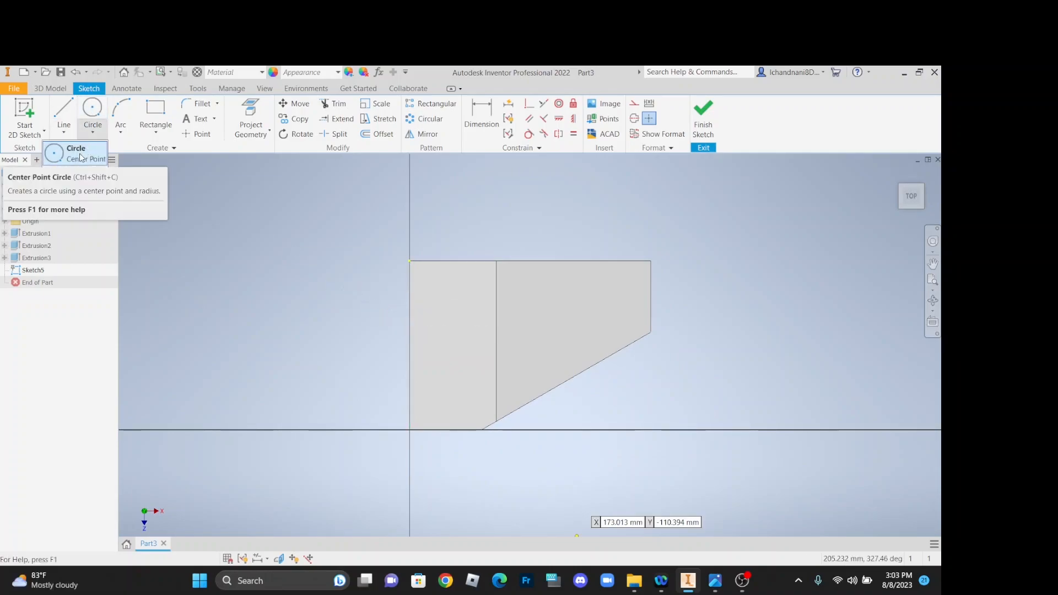
{"action": "left_click", "coordinate": [81, 157]}
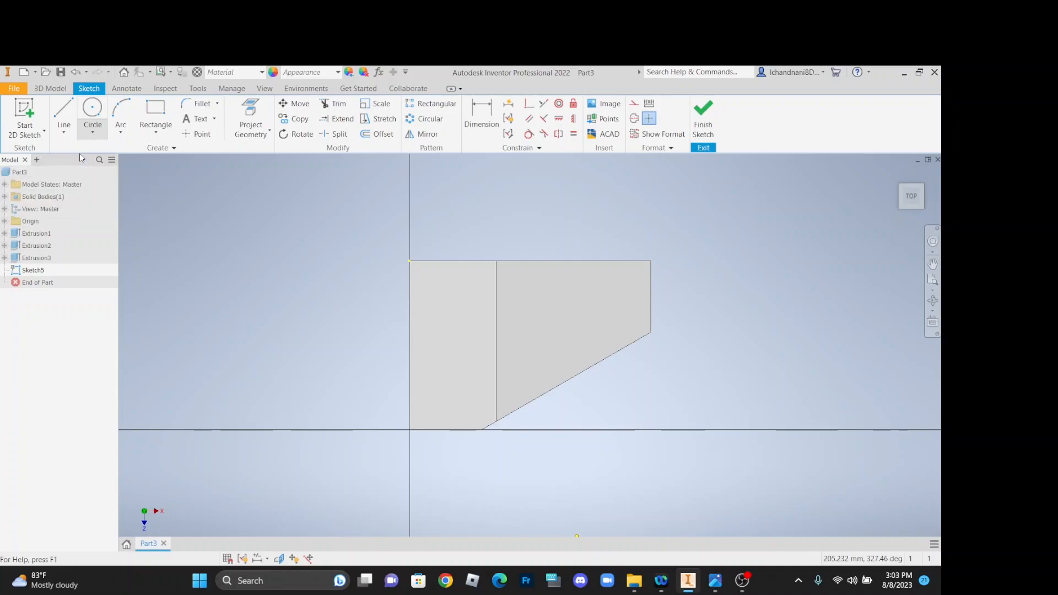
{"action": "left_click", "coordinate": [444, 287]}
{"action": "left_click", "coordinate": [453, 302]}
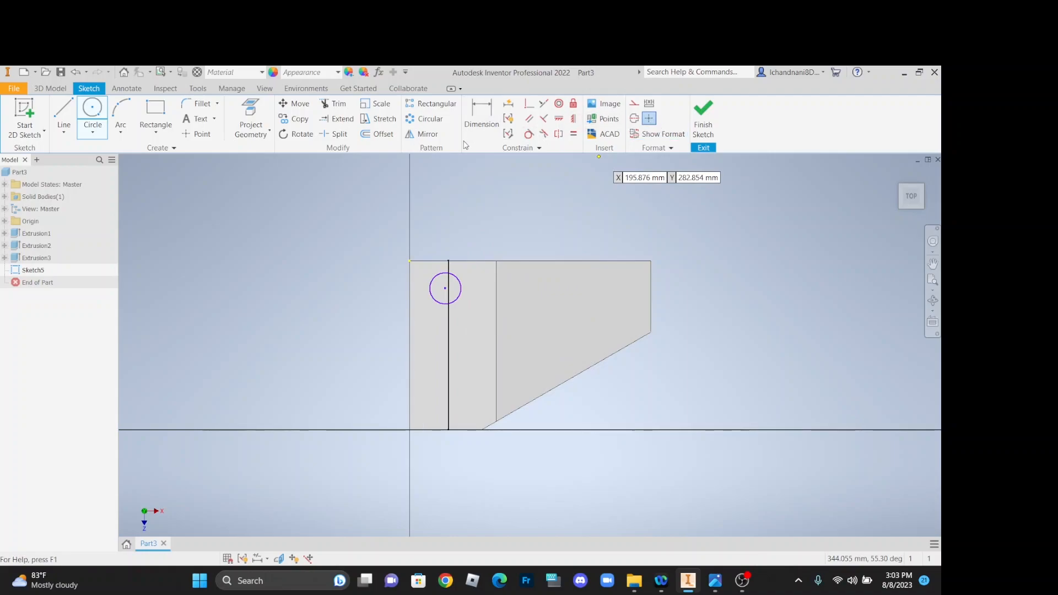
{"action": "left_click", "coordinate": [479, 110]}
{"action": "left_click", "coordinate": [461, 283]}
{"action": "left_click", "coordinate": [498, 278]}
{"action": "type", "text": "20"}
{"action": "key", "text": "Return"}
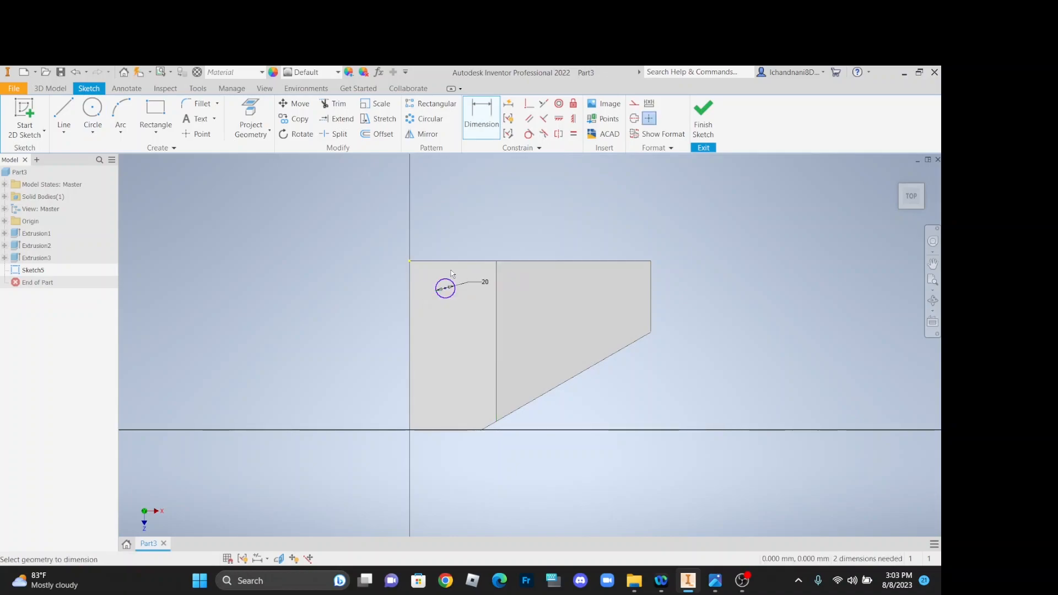
Dimension the circle's center from the top face's upper edge and set the distance to 25 mm
{"action": "left_click", "coordinate": [447, 262]}
{"action": "left_click", "coordinate": [445, 287]}
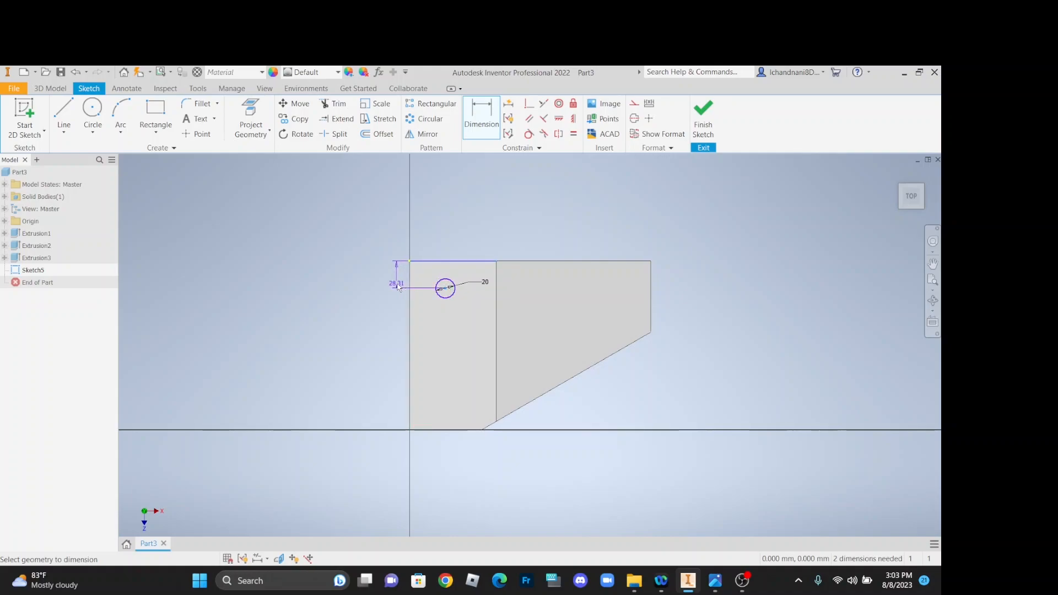
{"action": "left_click", "coordinate": [398, 286]}
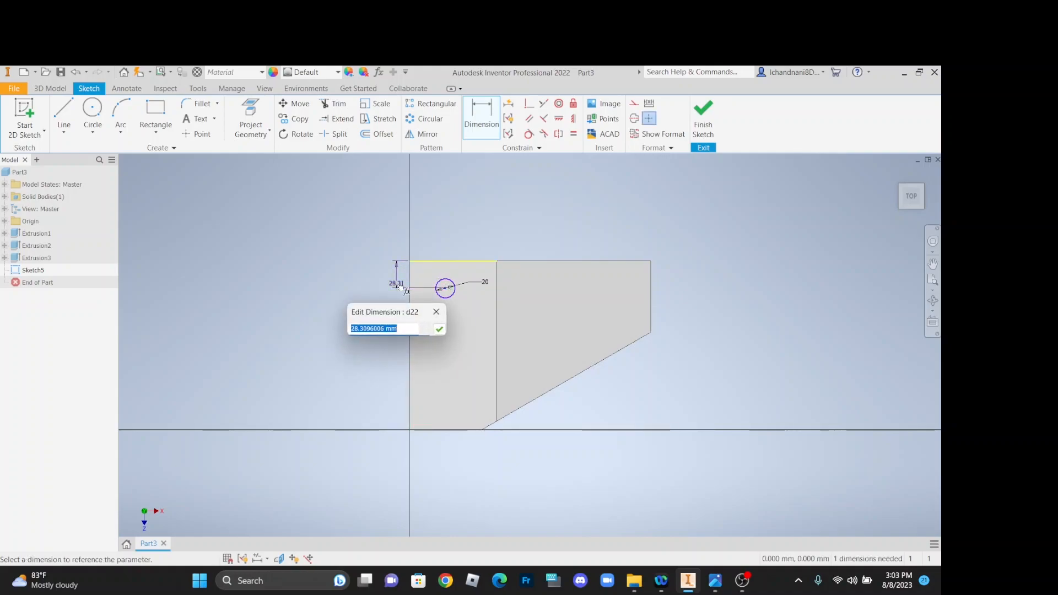
{"action": "type", "text": "25"}
{"action": "key", "text": "Return"}
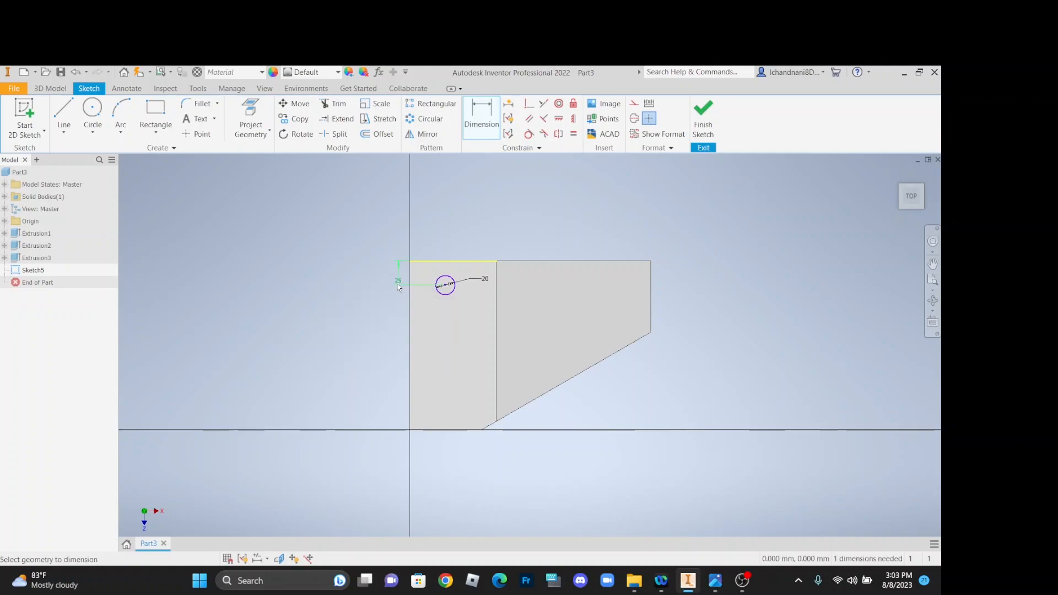
Dimension the circle's center from the top face's left edge, set the distance to 40 mm, and finish the sketch
{"action": "left_click", "coordinate": [408, 284]}
{"action": "left_click", "coordinate": [432, 243]}
{"action": "type", "text": "40"}
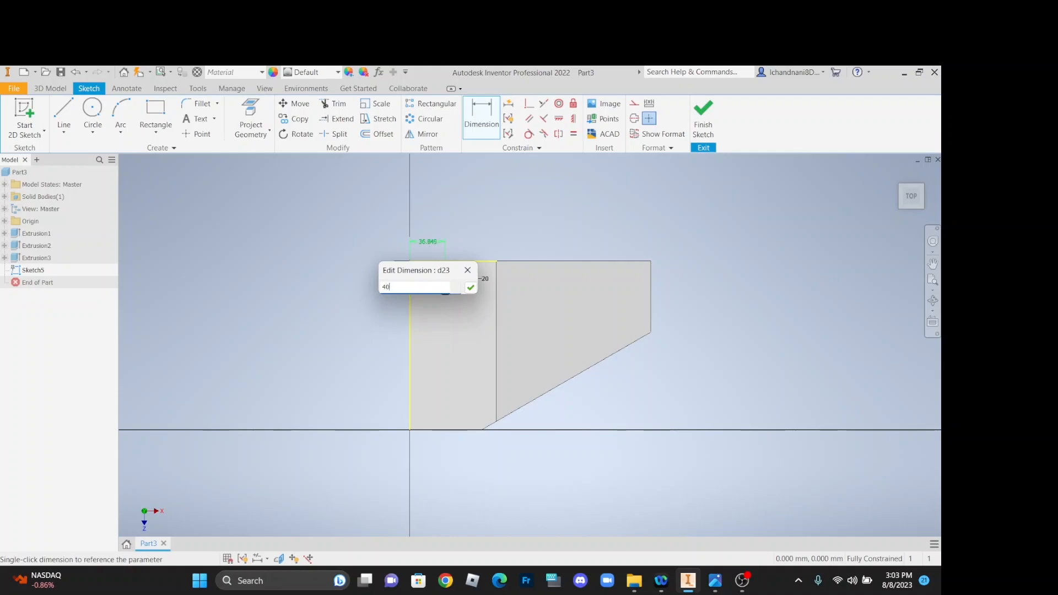
{"action": "key", "text": "Return"}
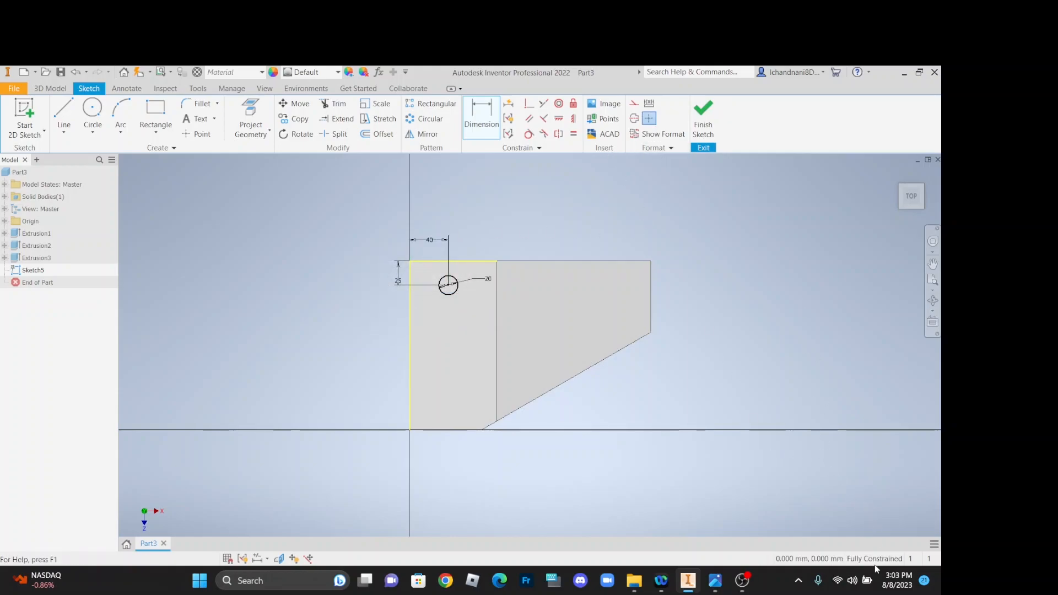
{"action": "left_click", "coordinate": [701, 113]}
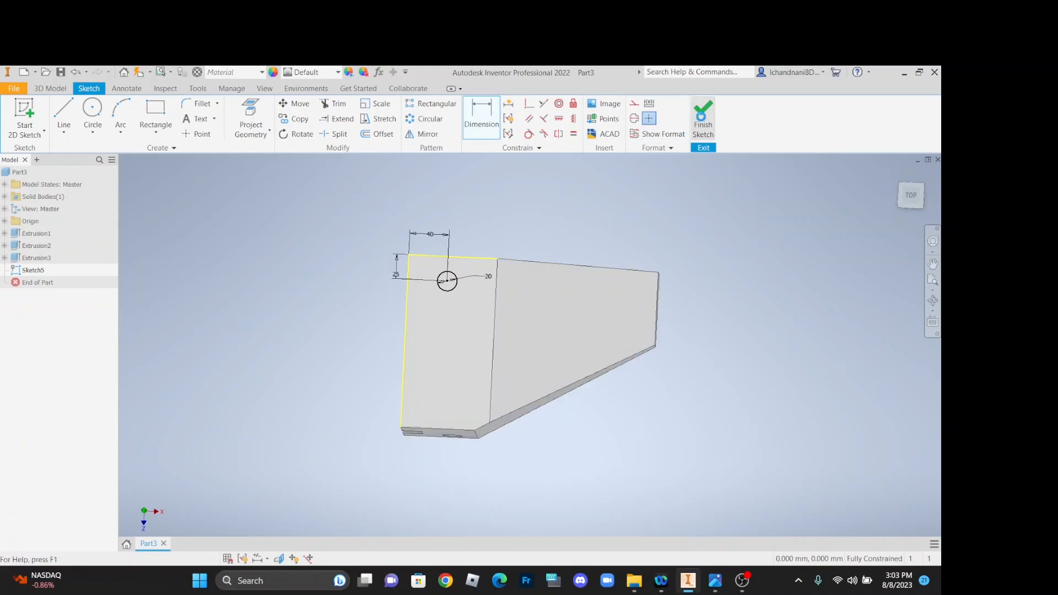
Cut the 20 mm circle 175 mm down through the block as a vertical hole
{"action": "left_click", "coordinate": [65, 114]}
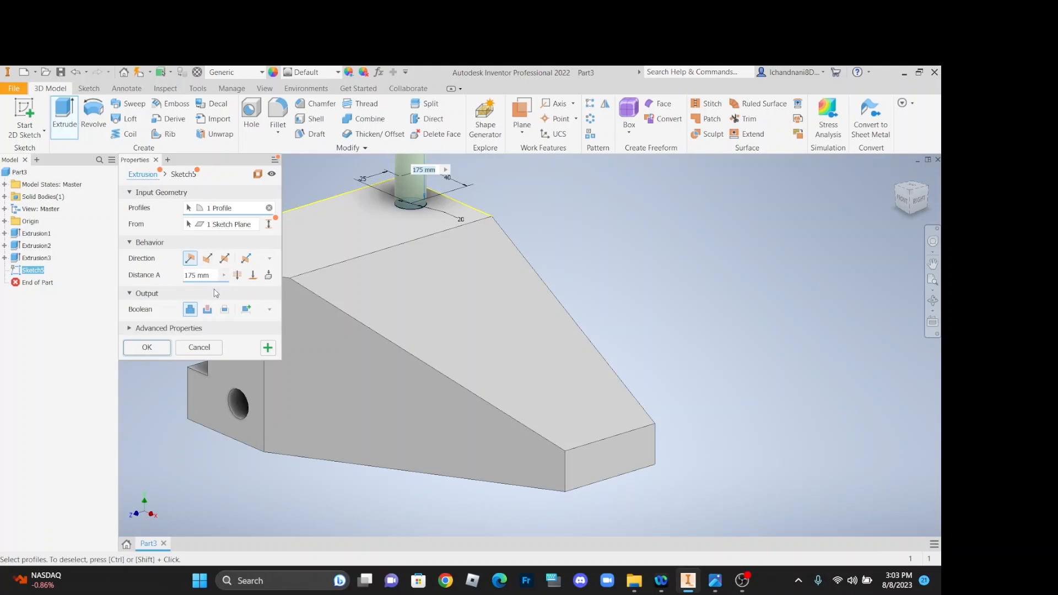
{"action": "left_click", "coordinate": [207, 309]}
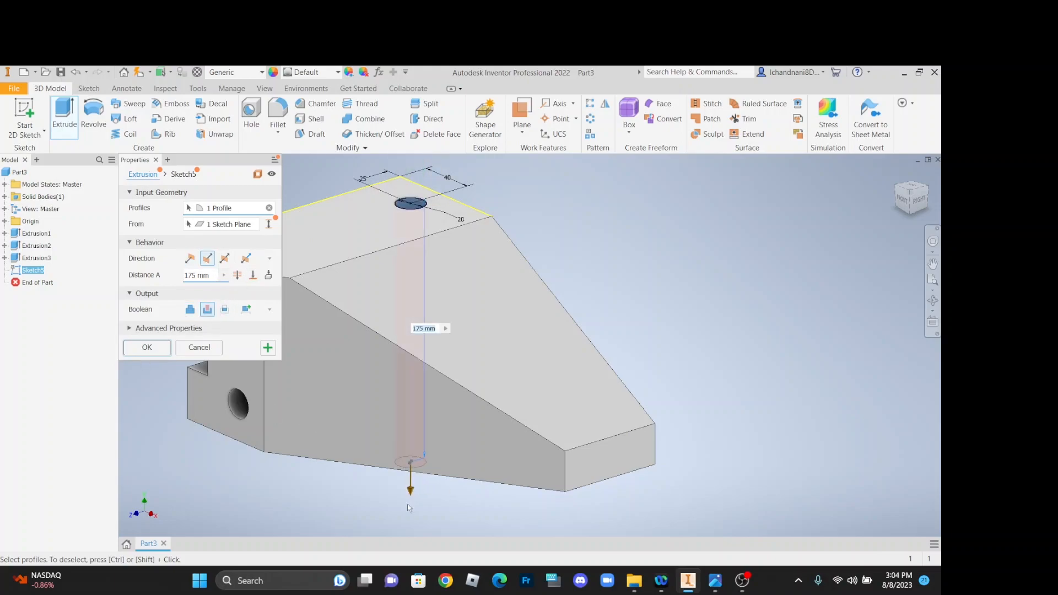
{"action": "left_click", "coordinate": [146, 347]}
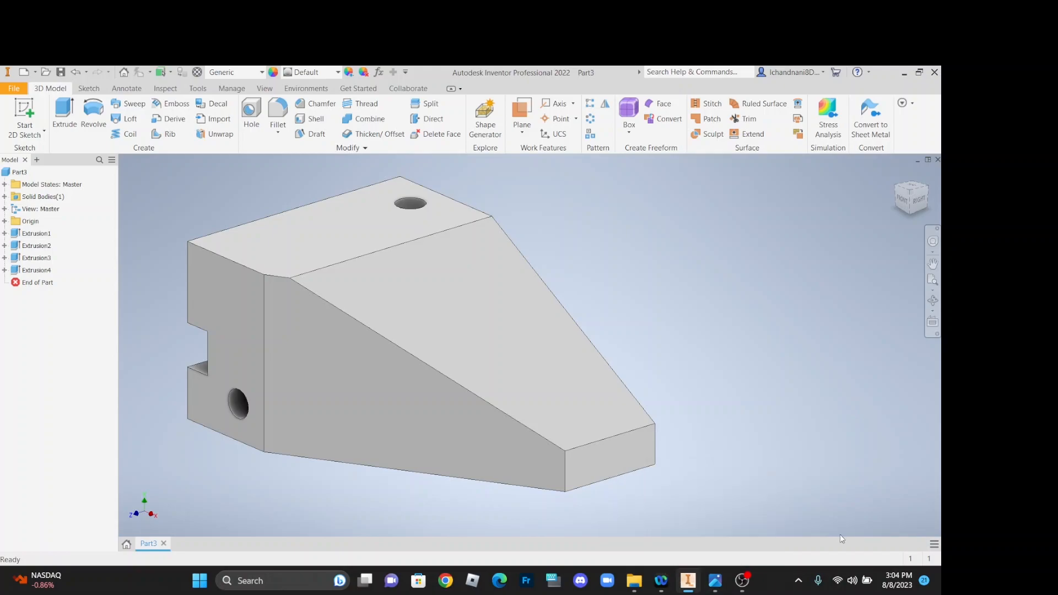
Check the channel dimensions in the Angle Slider reference drawing and start a 2D sketch on the flat top face
{"action": "left_click", "coordinate": [712, 583]}
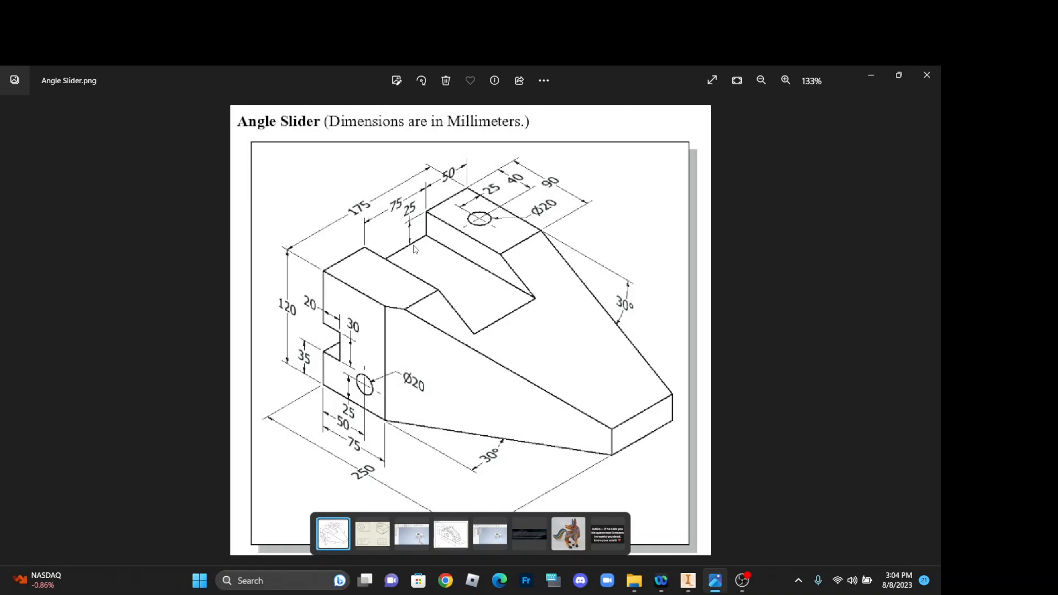
{"action": "left_click", "coordinate": [687, 580]}
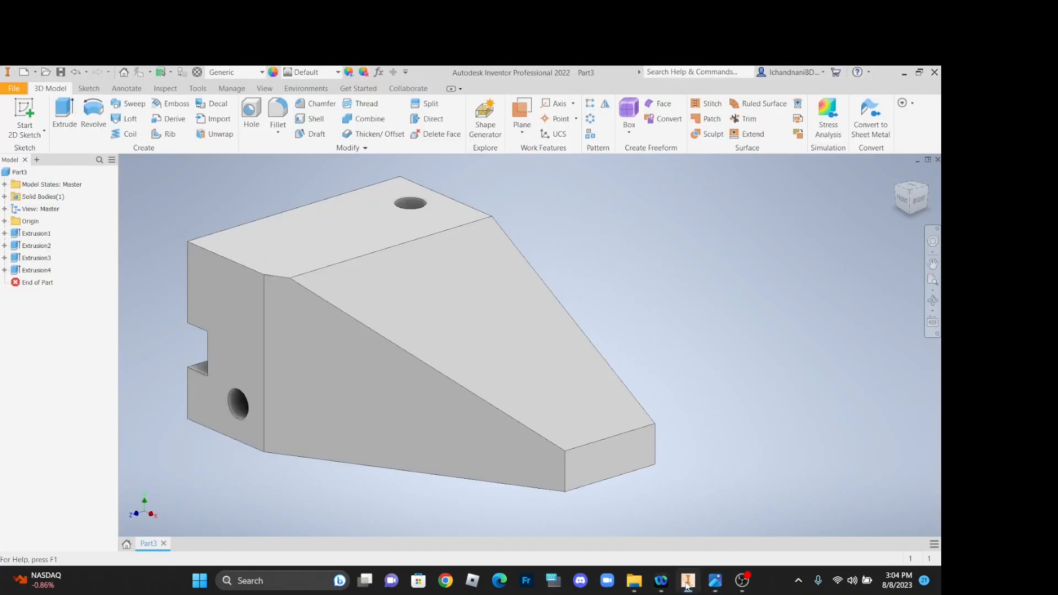
{"action": "left_click", "coordinate": [44, 131]}
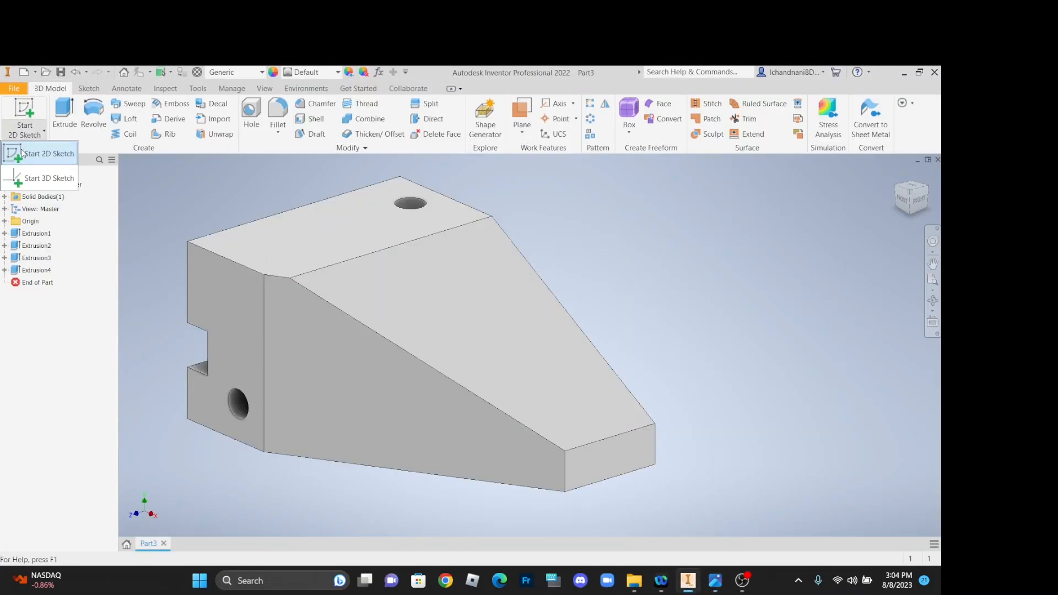
{"action": "left_click", "coordinate": [327, 215]}
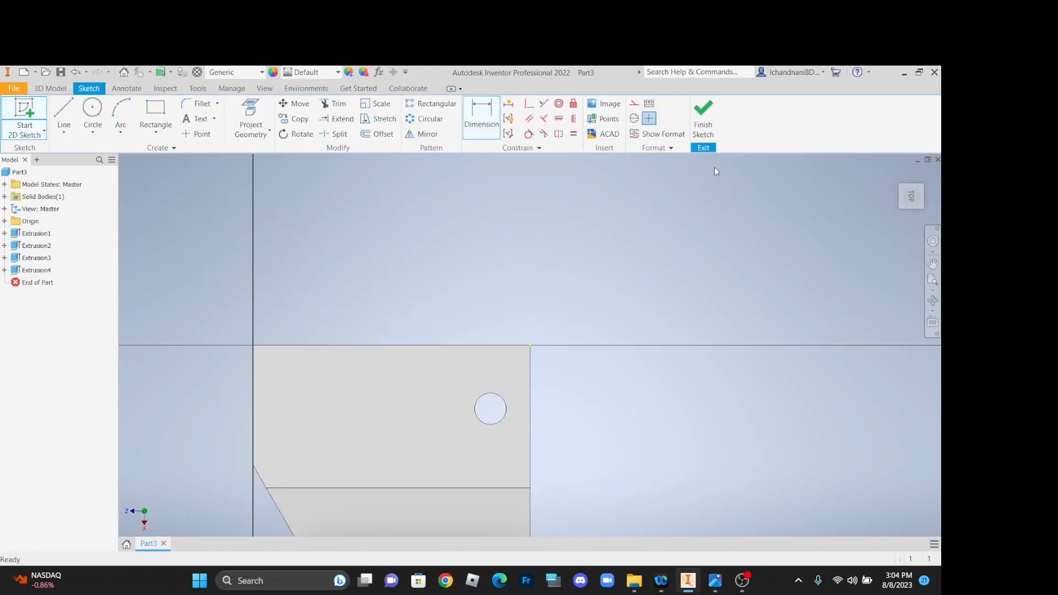
{"action": "left_click", "coordinate": [926, 174]}
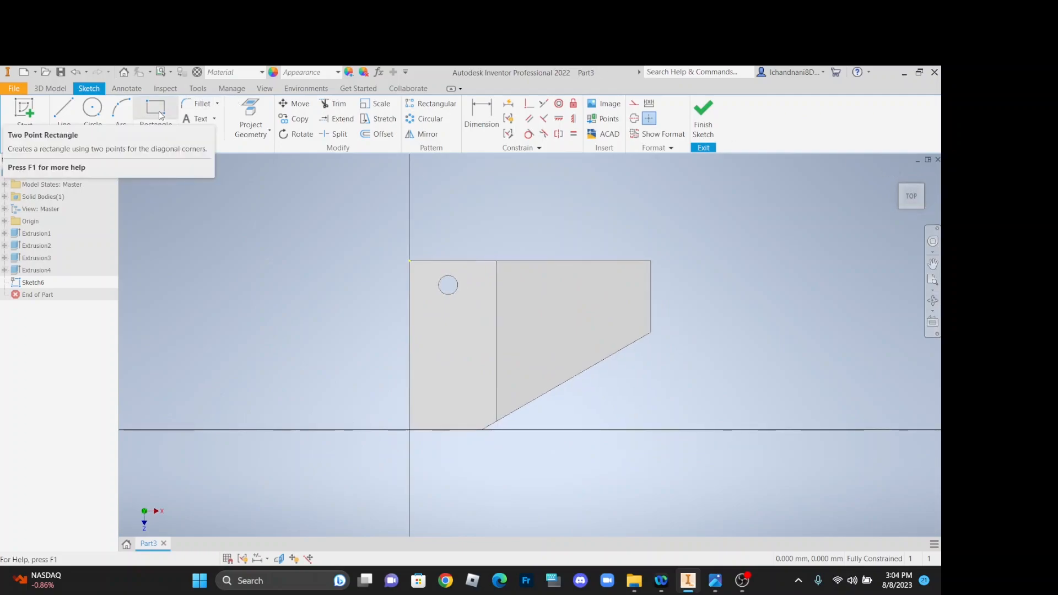
Draw a two-point rectangle from the top face's left edge across the part to just past its right end
{"action": "left_click", "coordinate": [155, 132]}
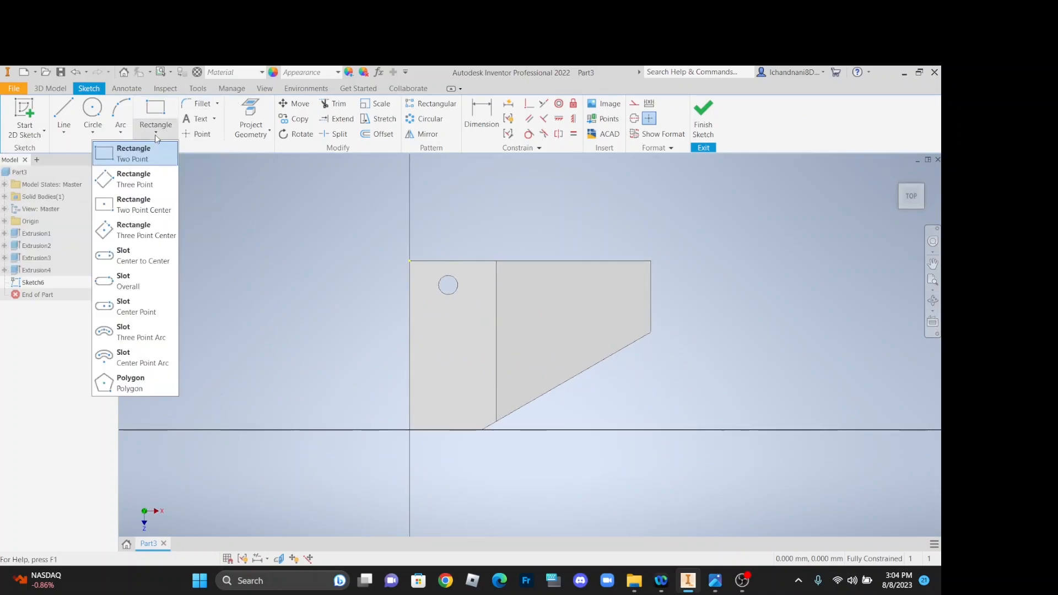
{"action": "left_click", "coordinate": [140, 157]}
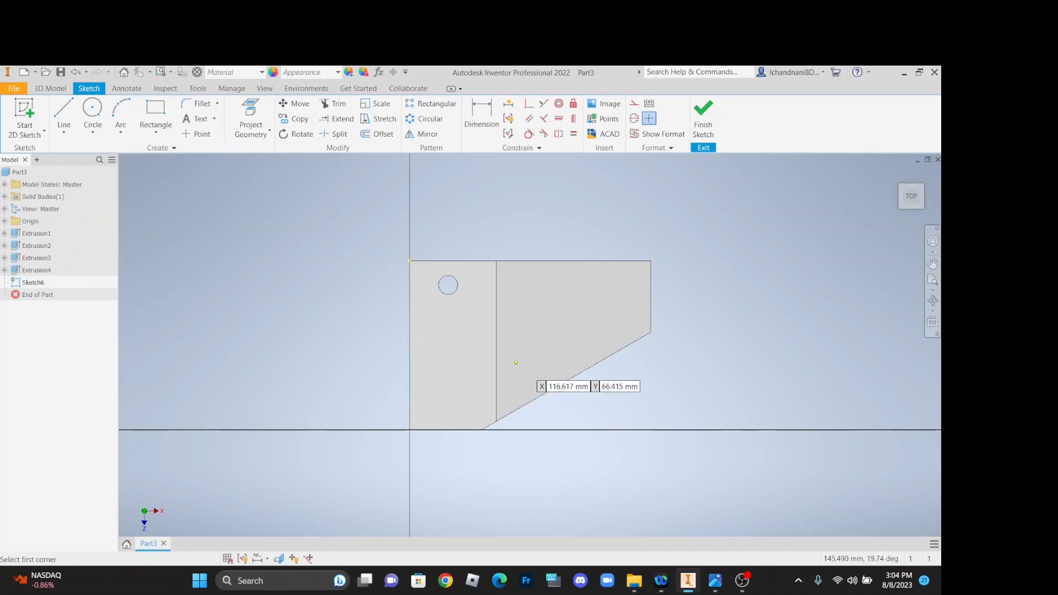
{"action": "left_click", "coordinate": [409, 315]}
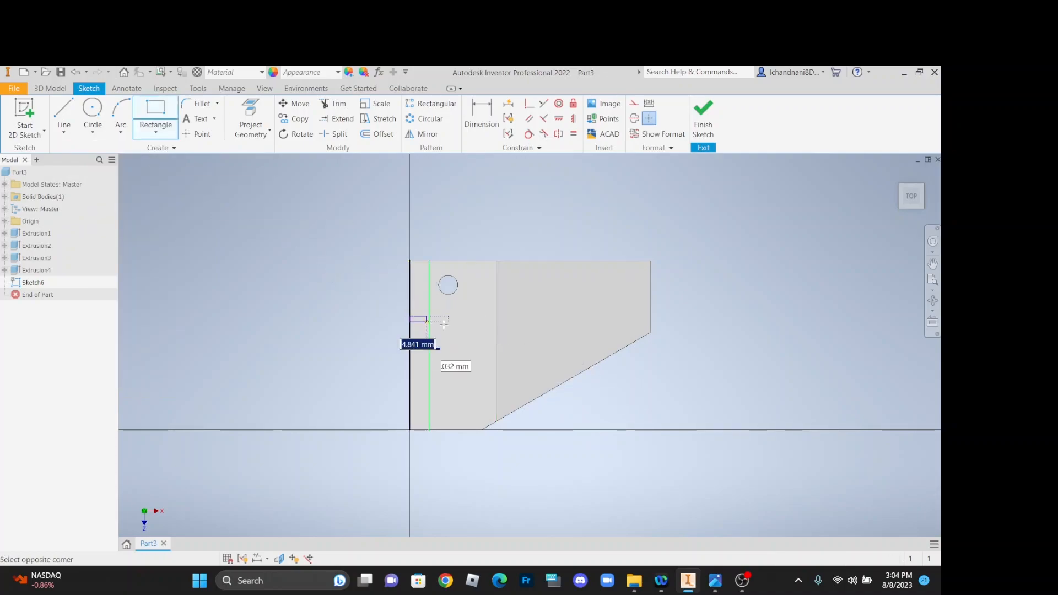
{"action": "left_click", "coordinate": [664, 354]}
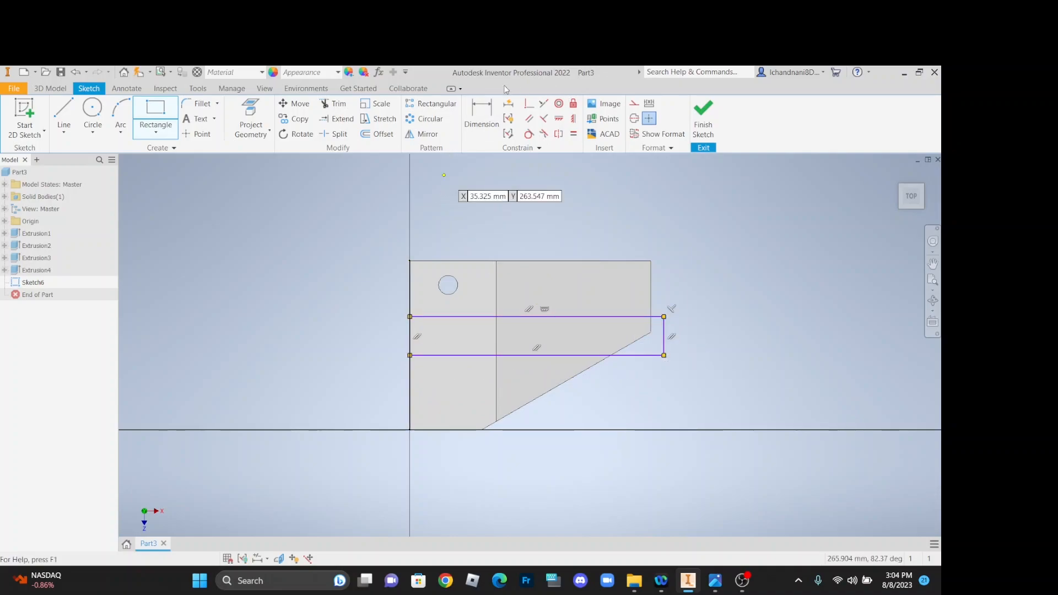
Dimension the rectangle's upper side from the part's upper edge and set the distance to 50 mm
{"action": "left_click", "coordinate": [488, 125]}
{"action": "left_click", "coordinate": [423, 262]}
{"action": "left_click", "coordinate": [424, 317]}
{"action": "left_click", "coordinate": [392, 301]}
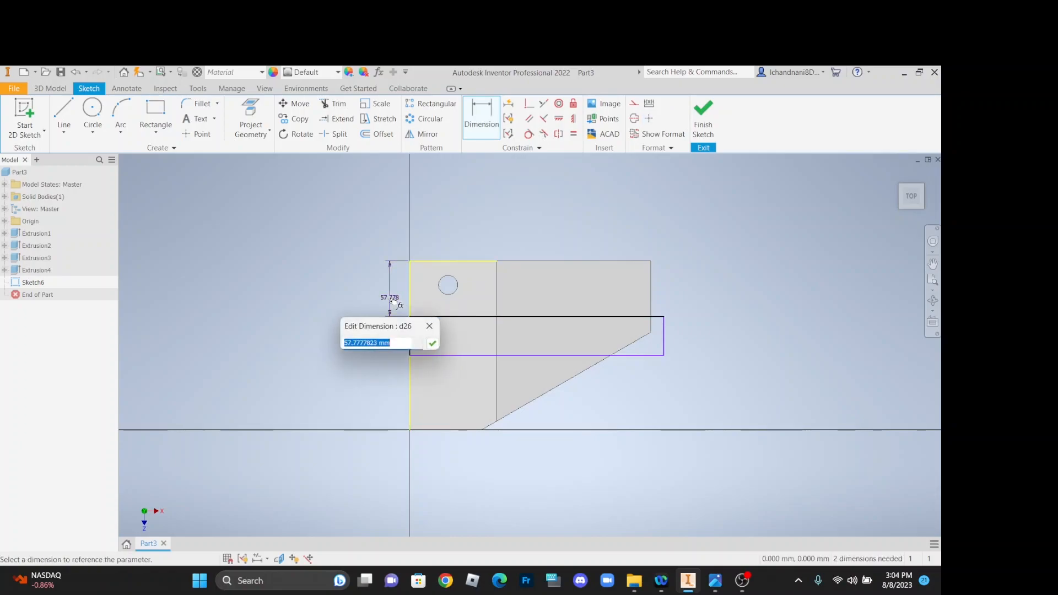
{"action": "type", "text": "50"}
{"action": "key", "text": "Return"}
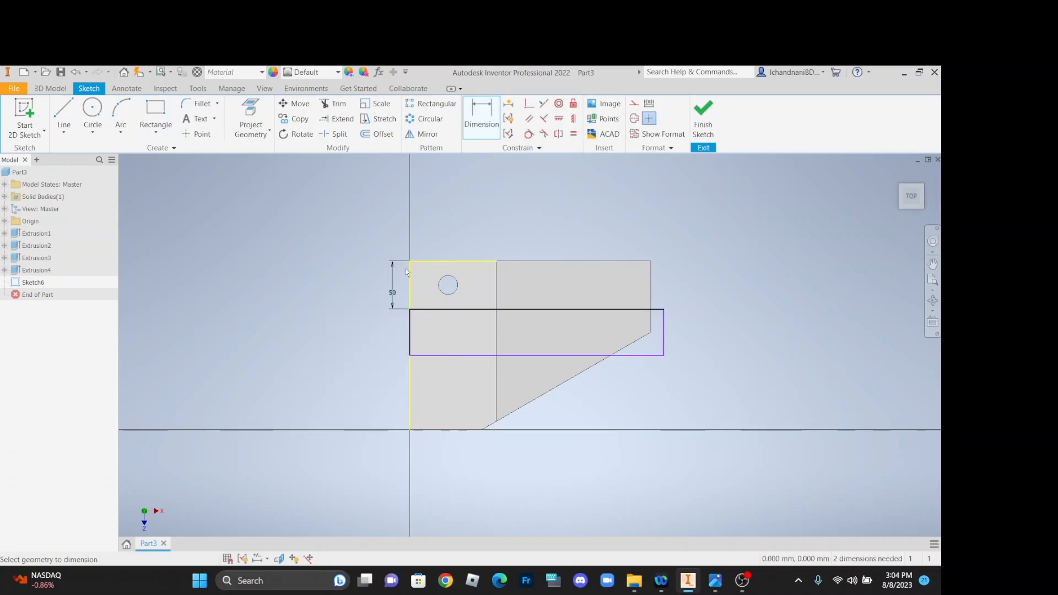
Dimension the rectangle's width between its upper and lower sides and set it to 75 mm
{"action": "left_click", "coordinate": [424, 309]}
{"action": "left_click", "coordinate": [418, 355]}
{"action": "left_click", "coordinate": [391, 343]}
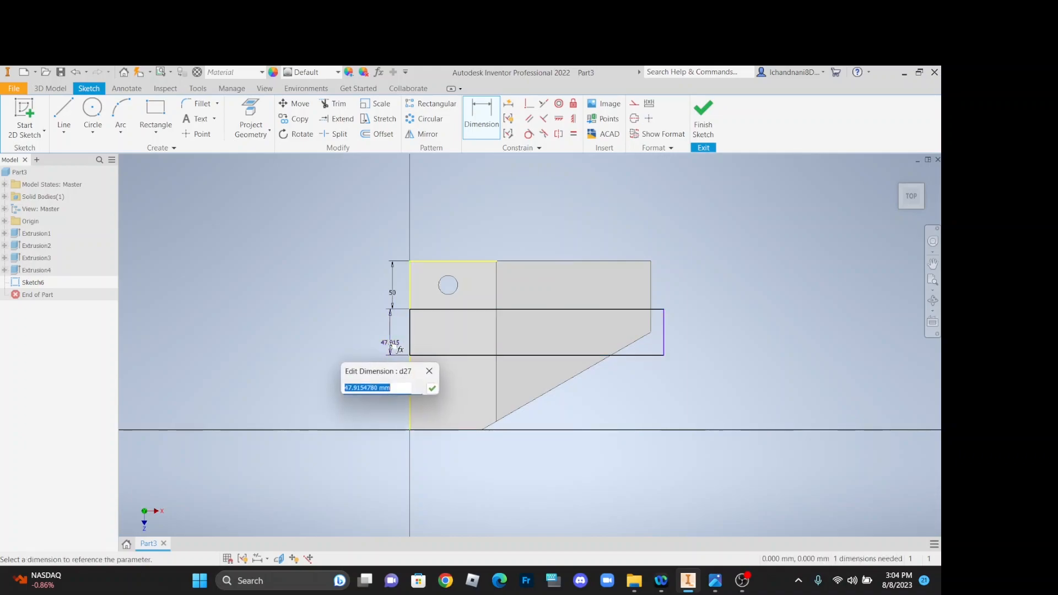
{"action": "type", "text": "75"}
{"action": "key", "text": "Return"}
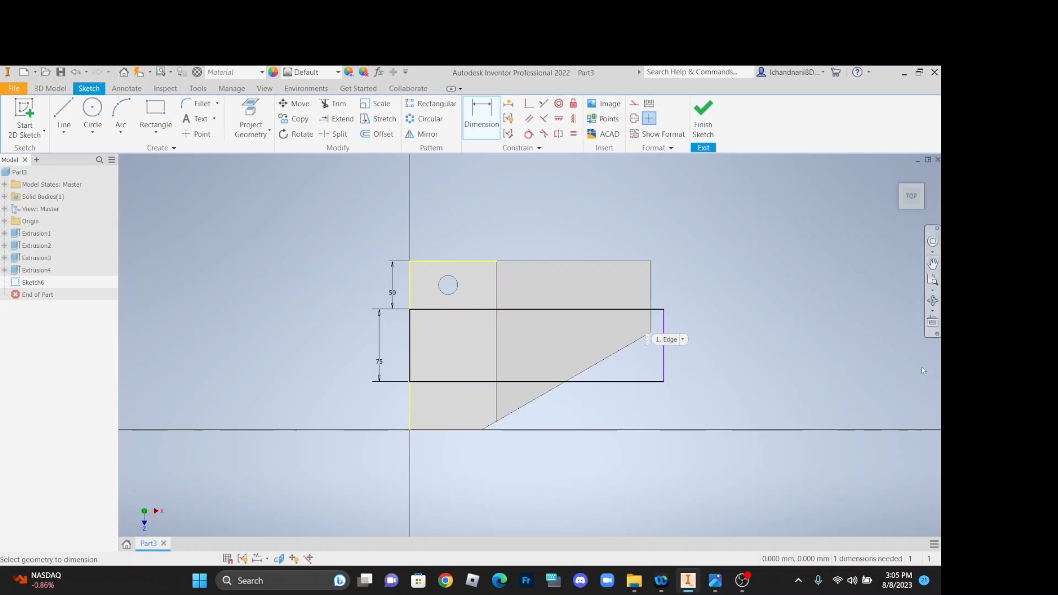
Finish the sketch and extrude the 75 mm wide rectangle 25 mm down into the part as a cut to form the top channel
{"action": "key", "text": "F6"}
{"action": "left_click", "coordinate": [699, 122]}
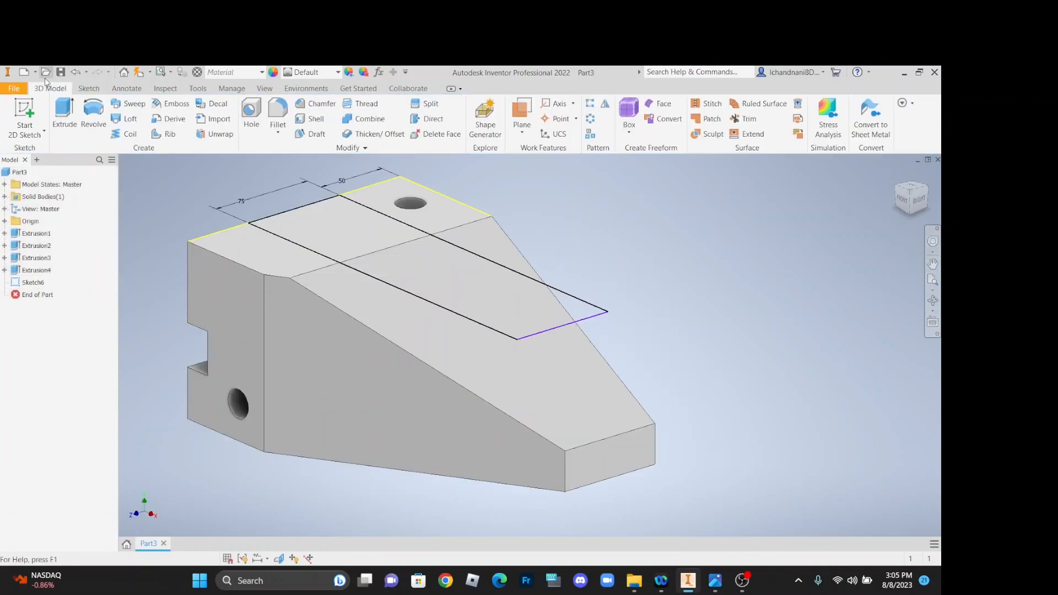
{"action": "left_click", "coordinate": [66, 112]}
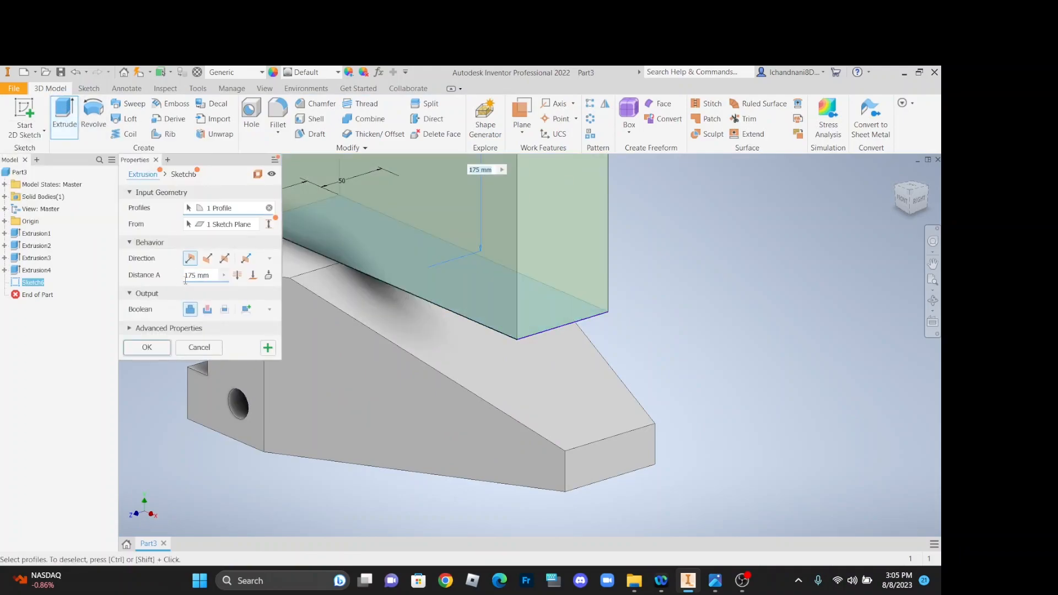
{"action": "left_click_drag", "start_coordinate": [197, 275], "coordinate": [178, 278]}
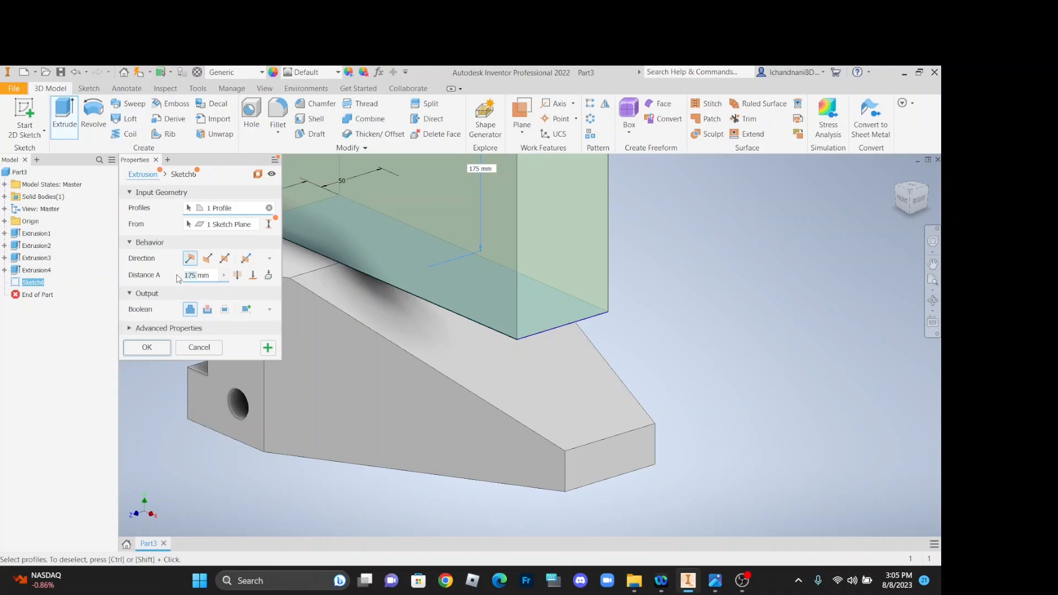
{"action": "type", "text": "25mm"}
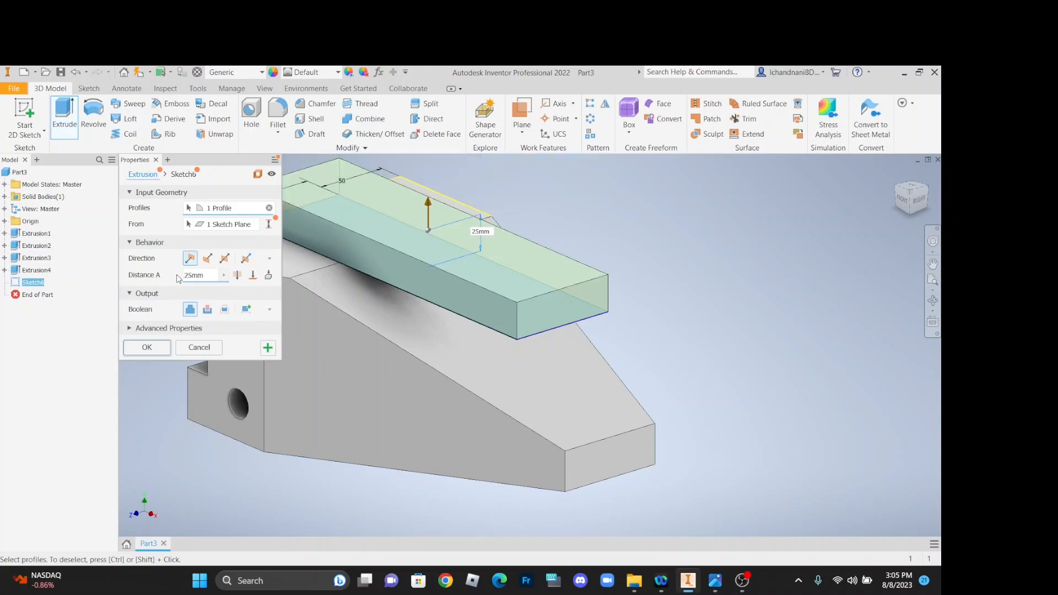
{"action": "left_click", "coordinate": [207, 309]}
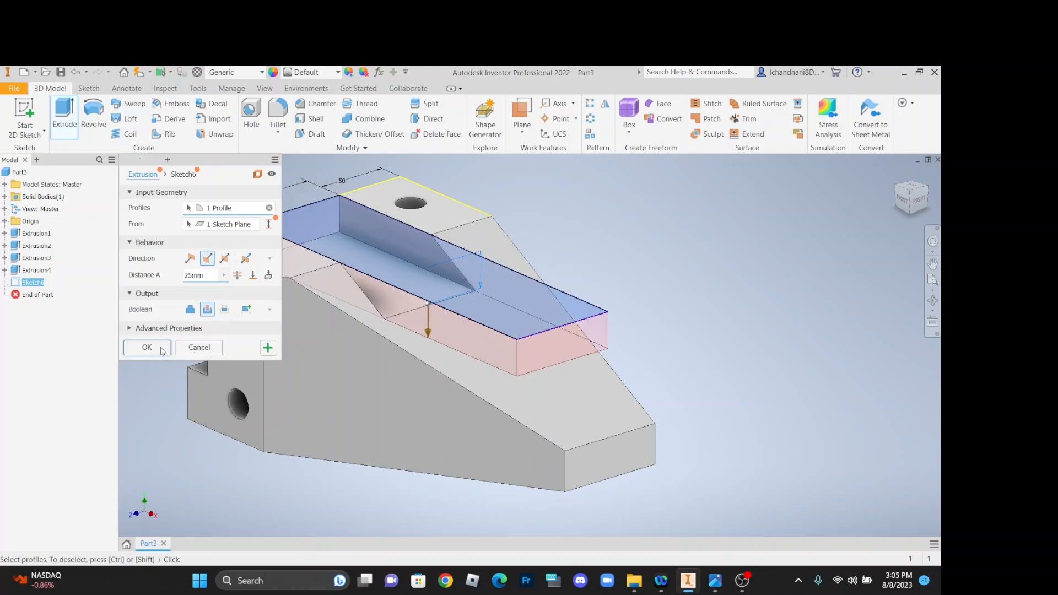
{"action": "left_click", "coordinate": [165, 348]}
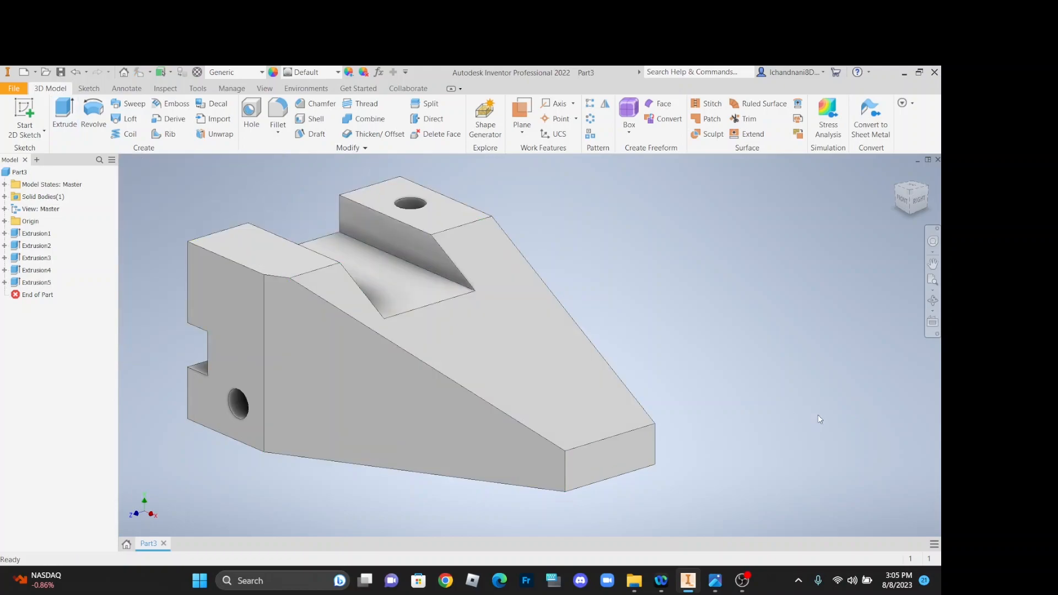